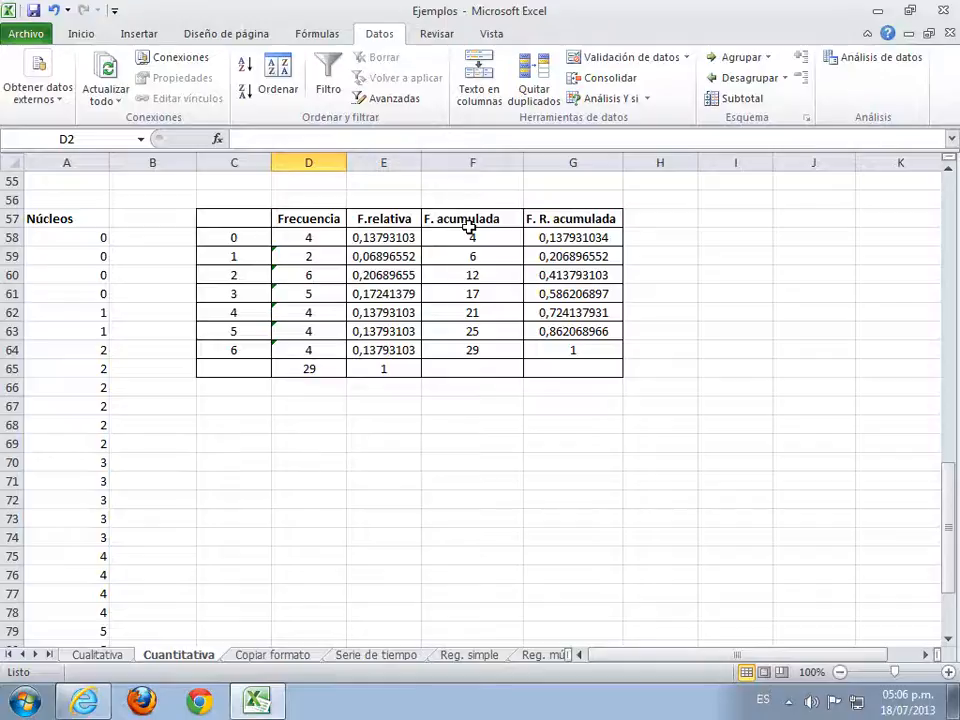
Step: Enter the upper class limits 116, 176, 236, 296 and 356 in cells D2:D6, a series increasing by 60
scroll(420, 500, "up", 6)
scroll(414, 495, "up", 12)
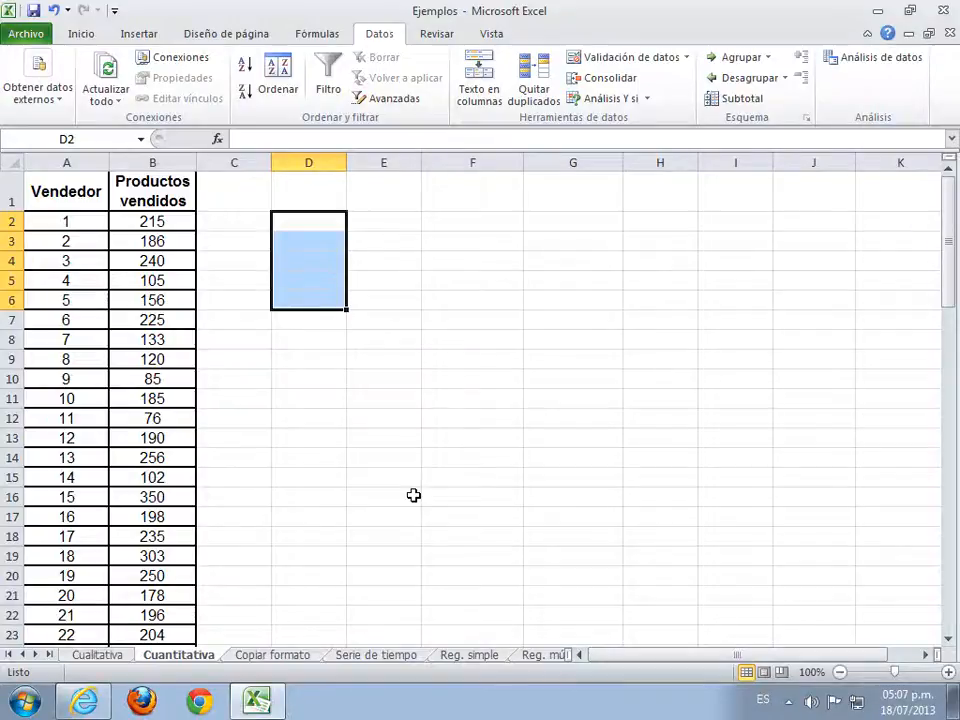
scroll(410, 494, "down", 4)
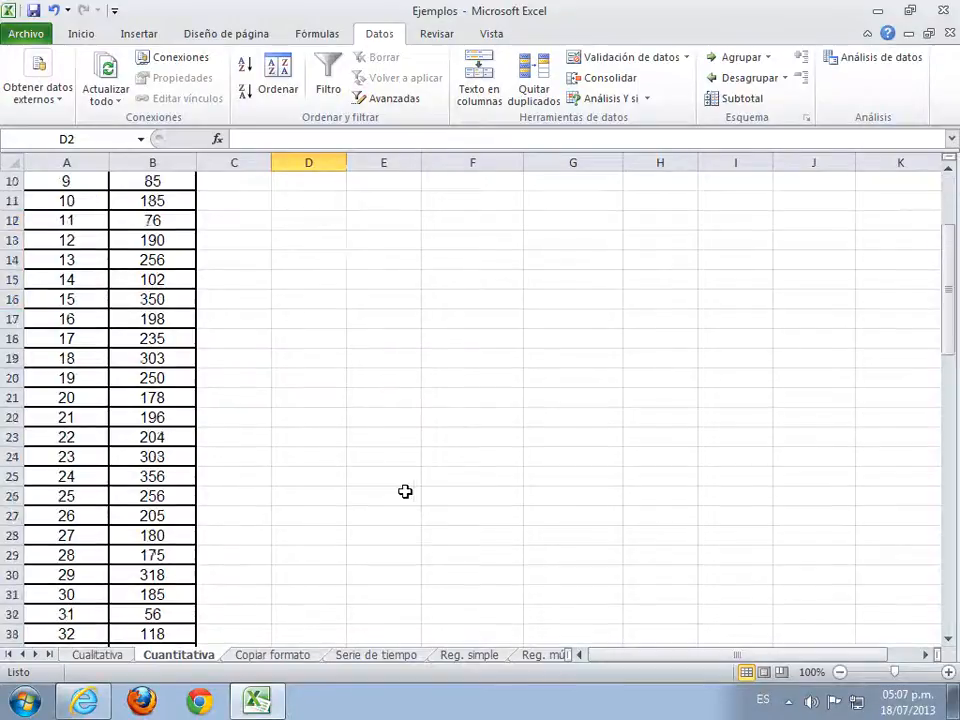
left_click(186, 561)
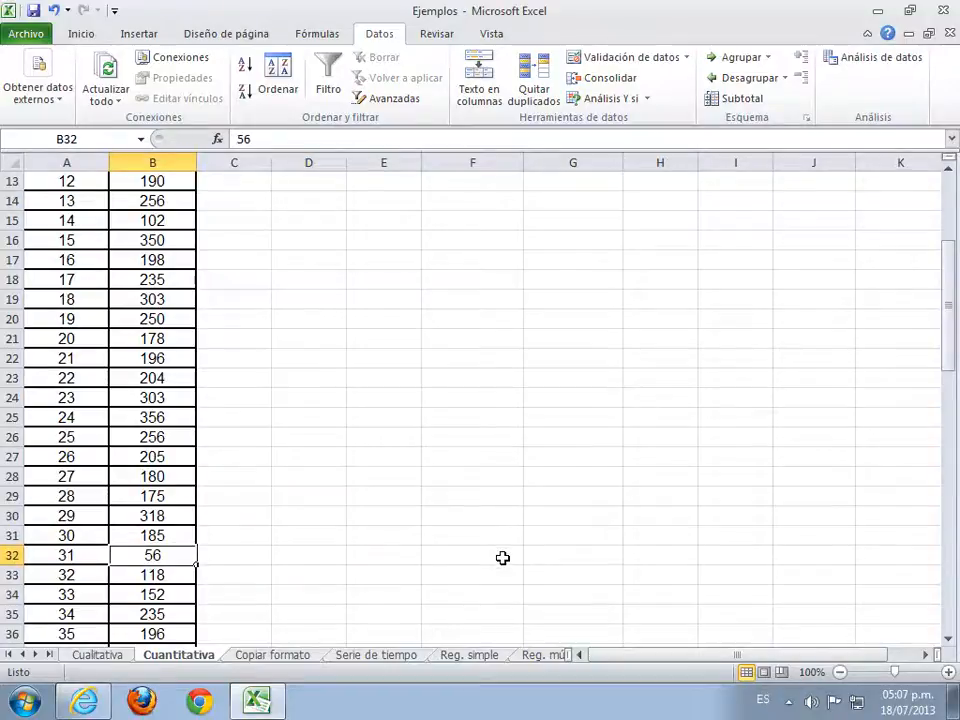
scroll(502, 557, "up", 4)
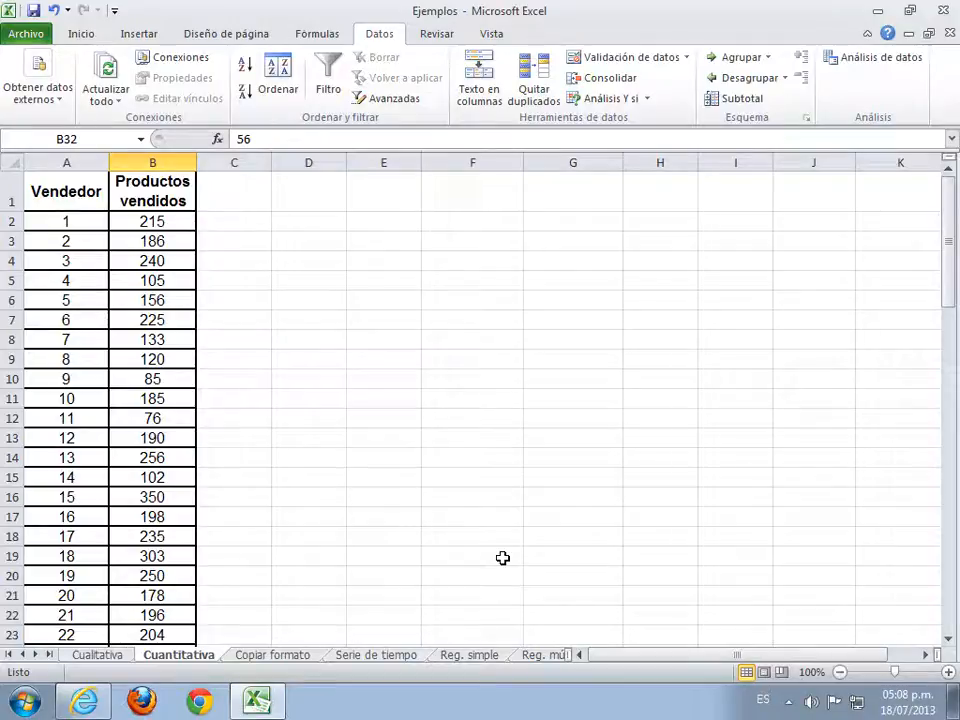
left_click(315, 226)
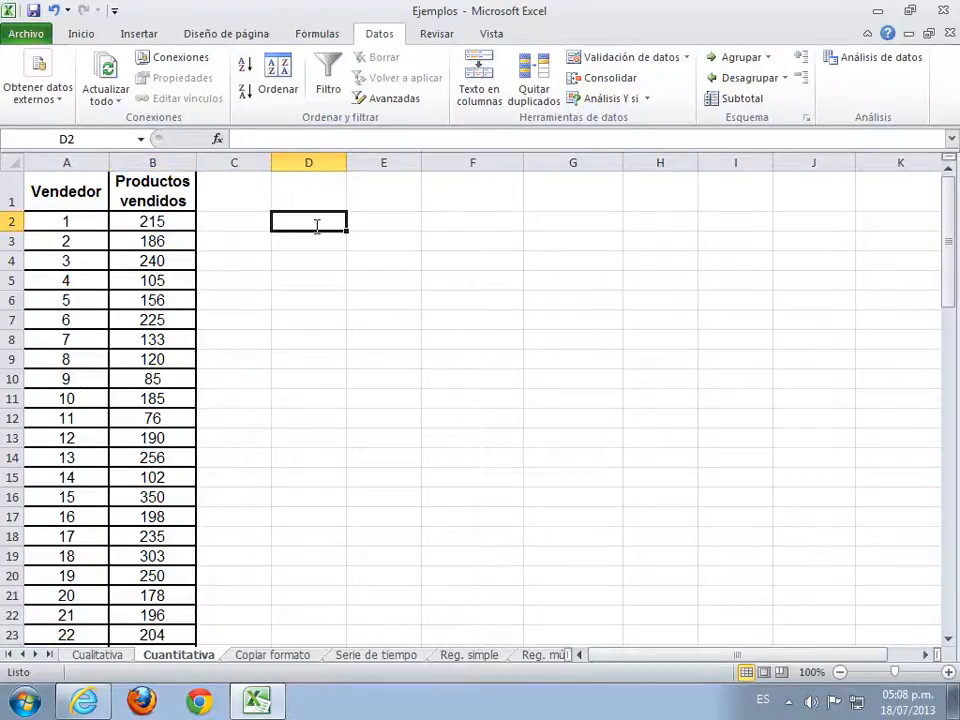
type("116")
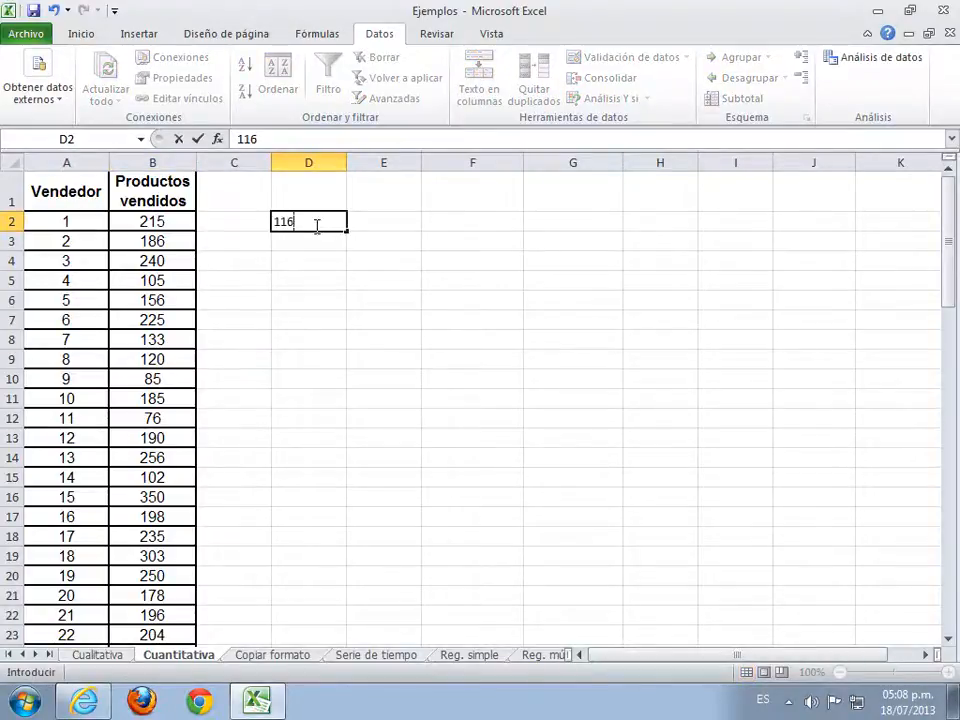
key("Return")
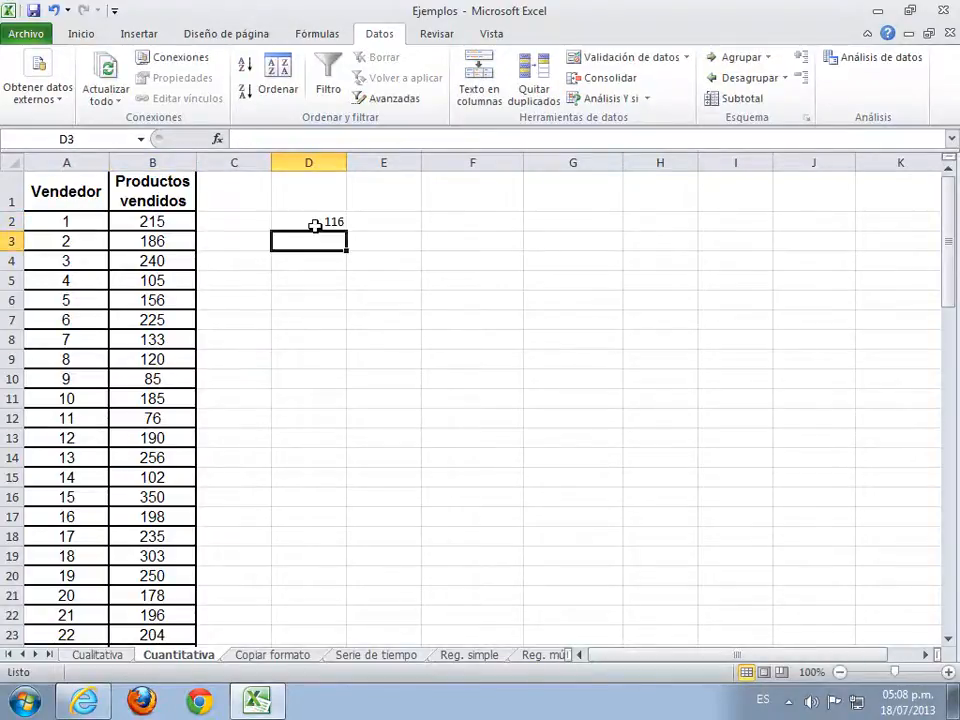
type("176")
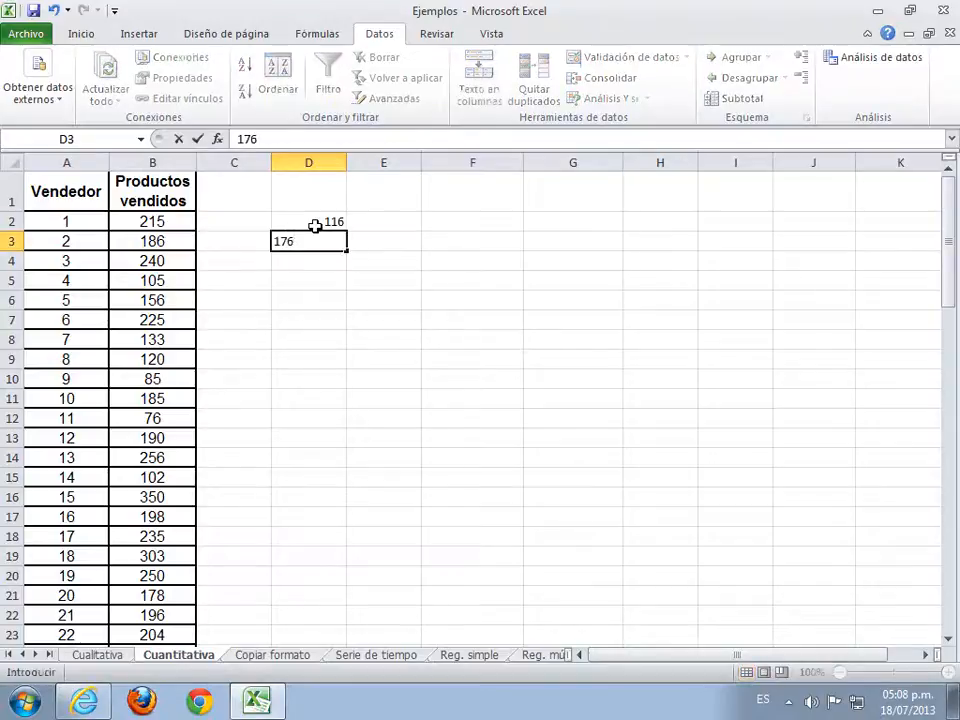
left_click_drag(338, 222, 340, 308)
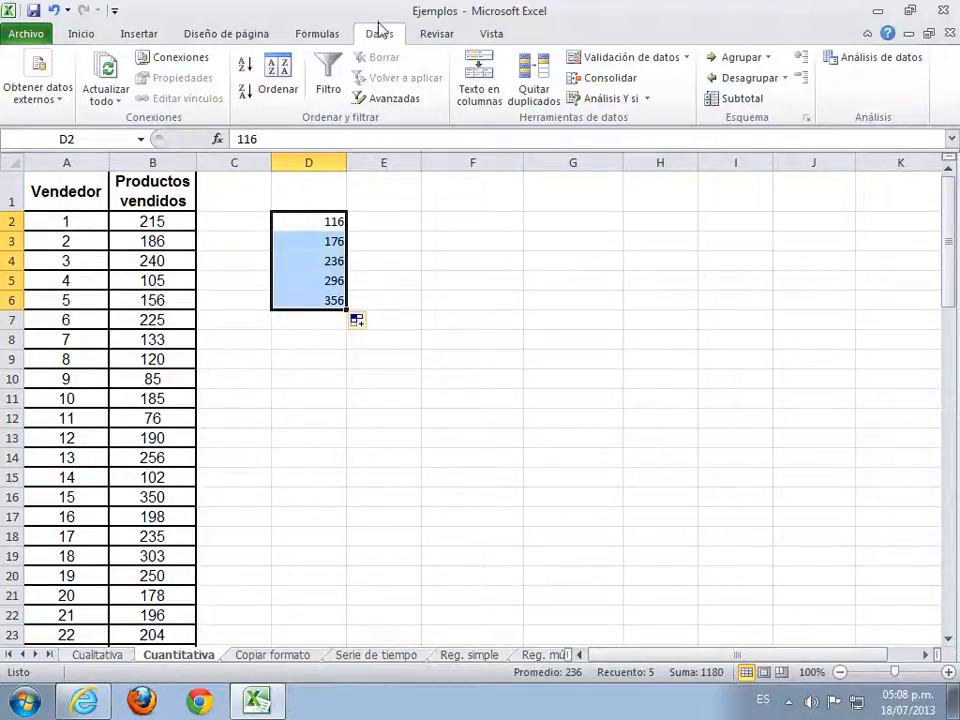
Step: Start a Histograma data analysis with B2:B51 as the input range and D2:D6 as the class range
left_click(889, 60)
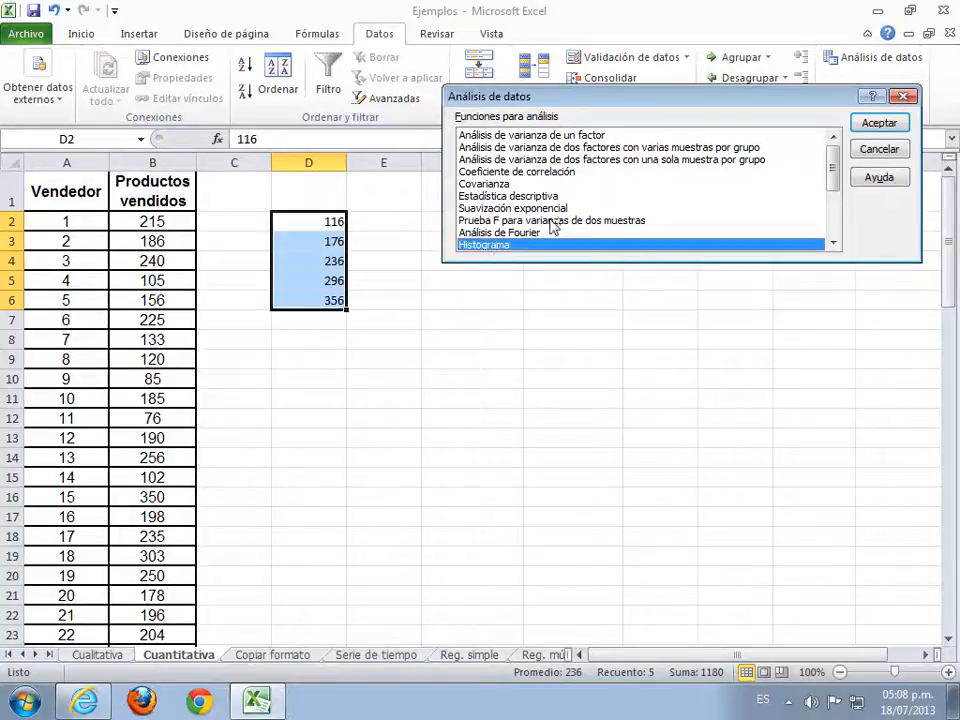
left_click(868, 128)
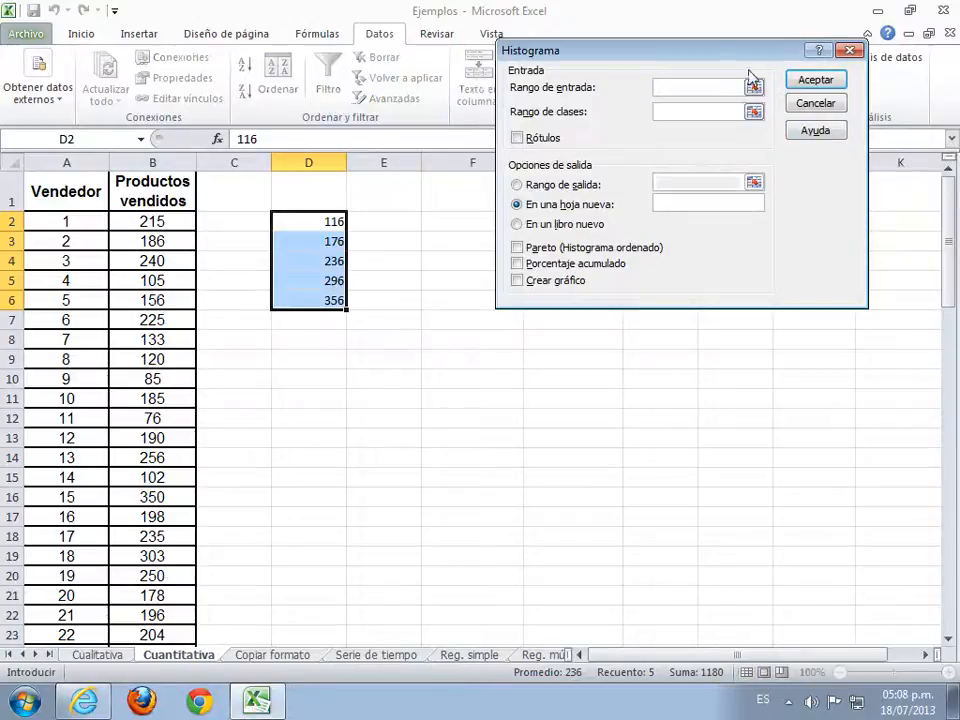
left_click_drag(158, 219, 140, 621)
left_click_drag(140, 617, 140, 617)
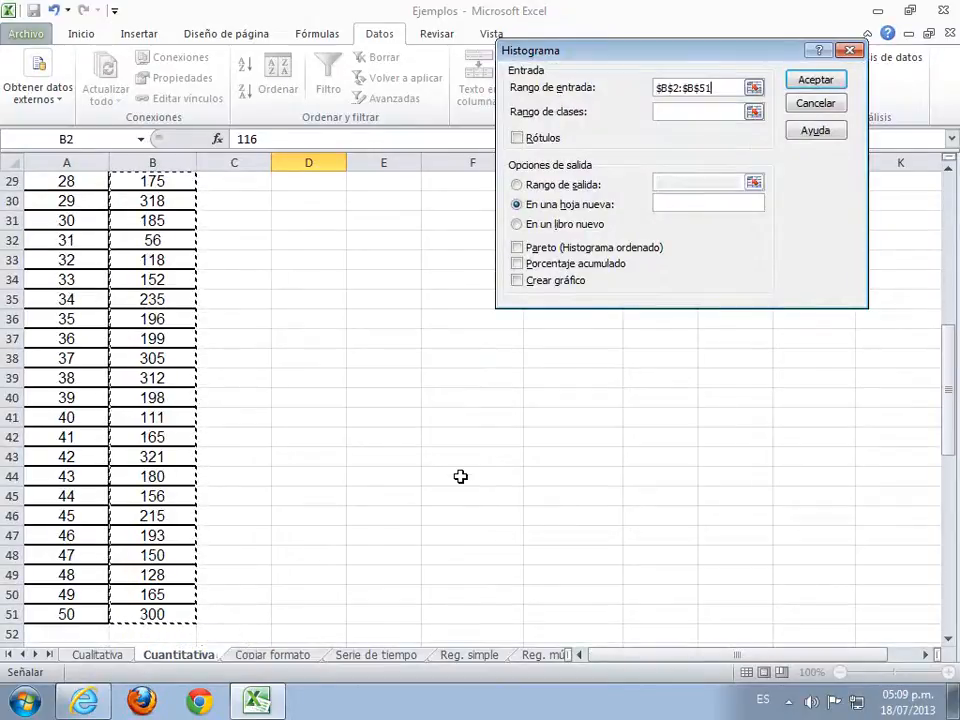
left_click(664, 115)
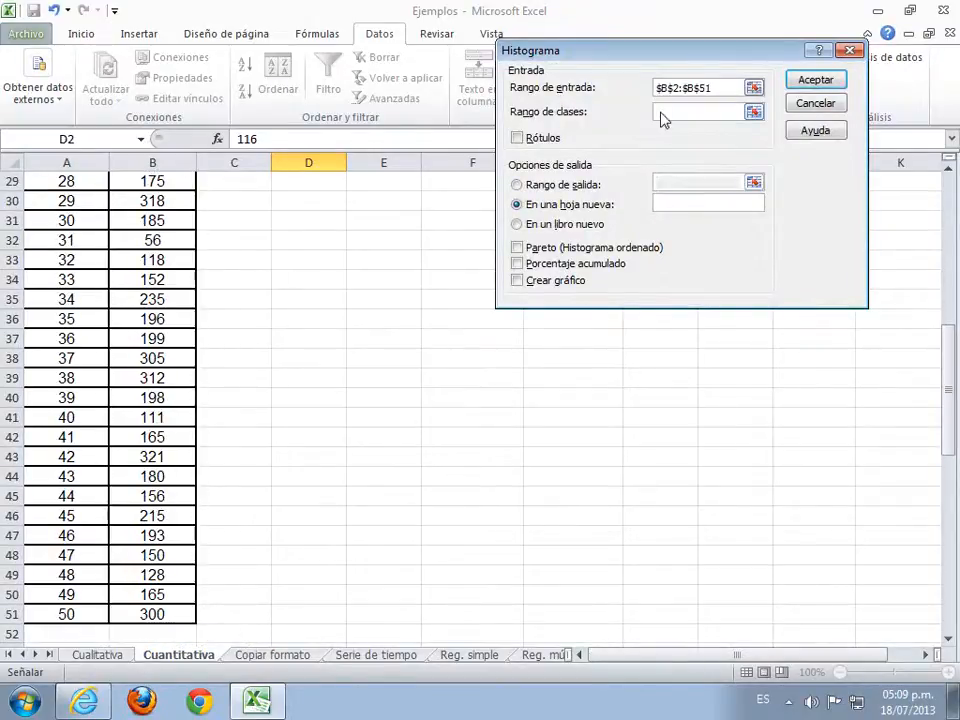
scroll(270, 330, "up", 10)
left_click_drag(332, 221, 331, 302)
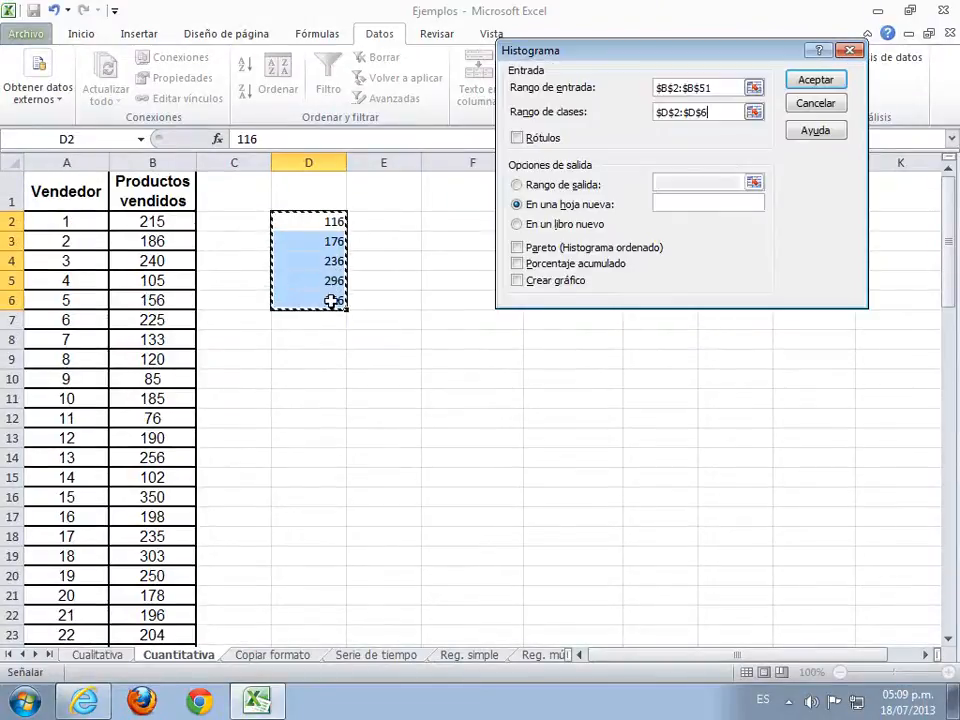
Step: Direct the histogram output to cell F2 on the same sheet and generate the frequency table
left_click(516, 185)
left_click(680, 184)
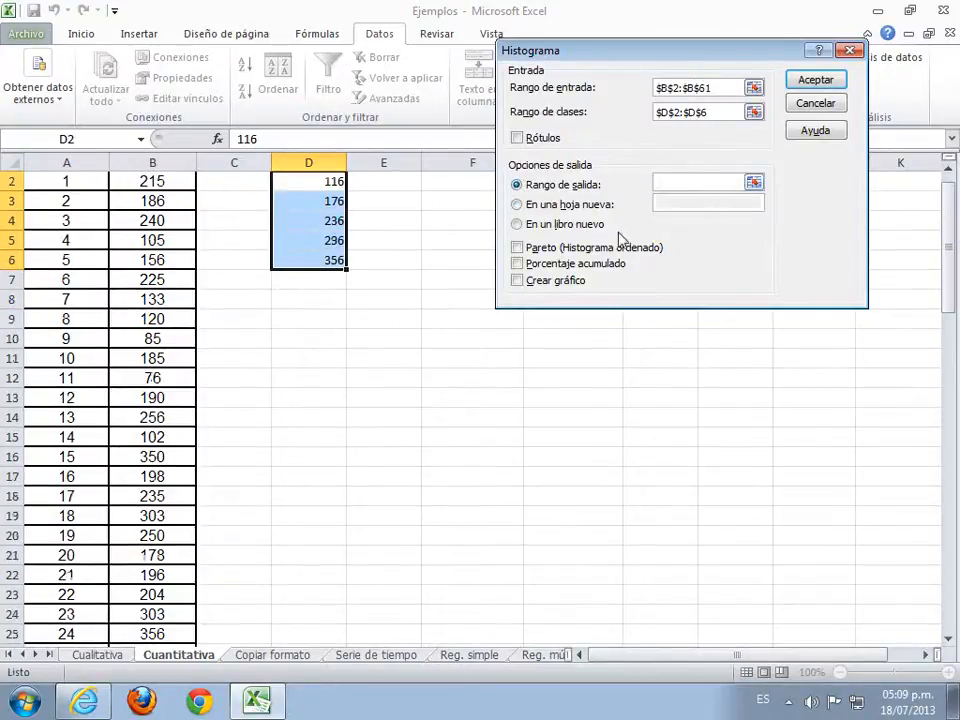
scroll(441, 366, "up", 1)
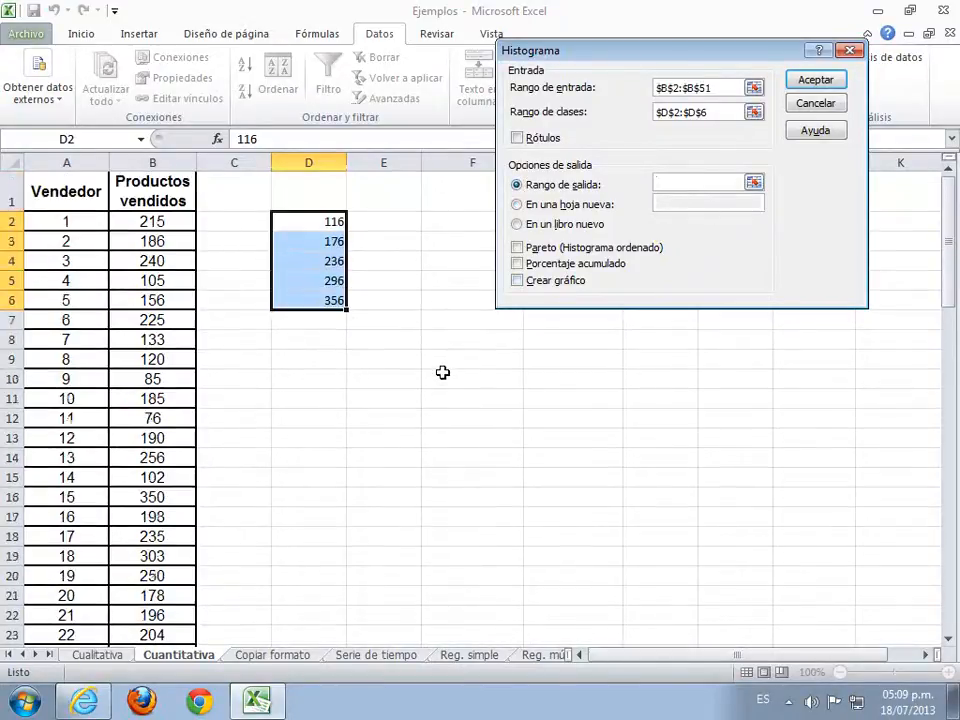
left_click(465, 223)
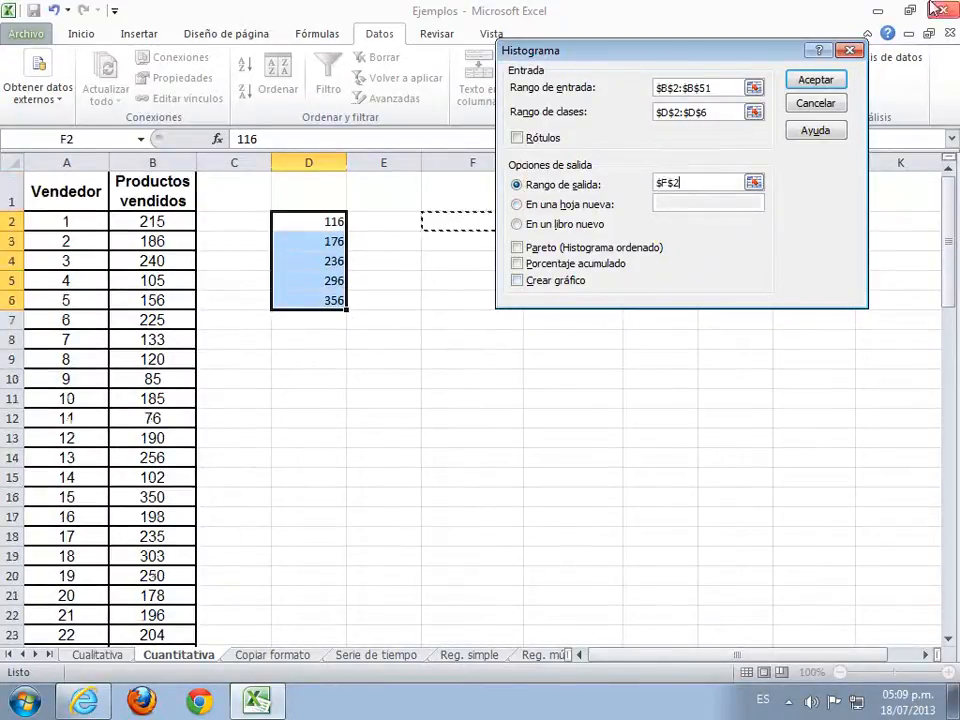
left_click(815, 80)
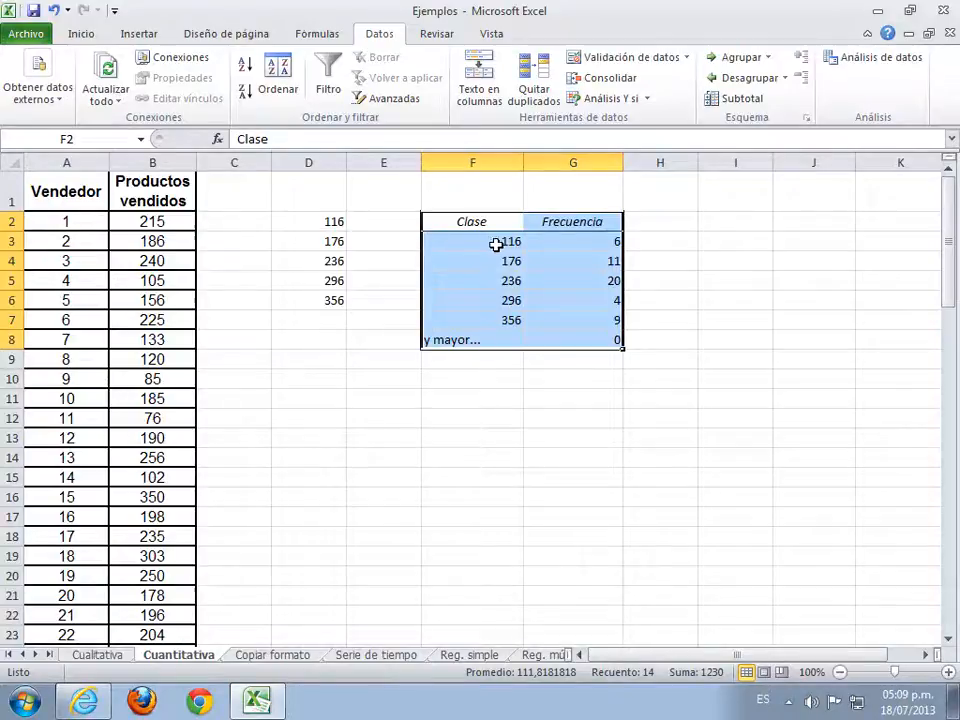
Step: Relabel the first three classes in F3:F5 as the intervals 56-116, 116-176 and 176-236
left_click(493, 243)
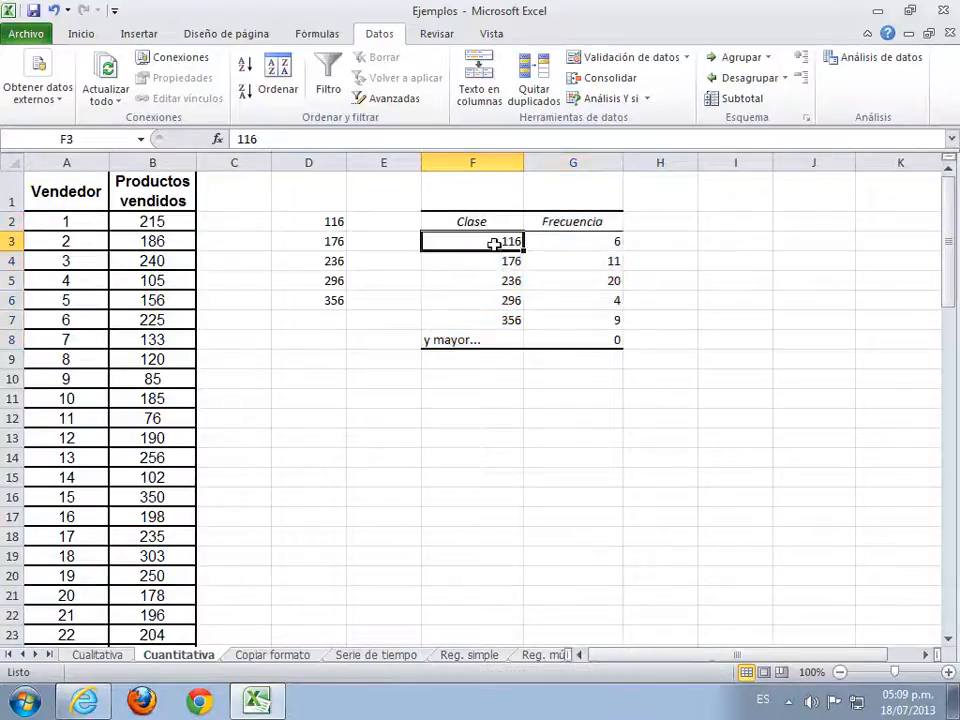
left_click(235, 139)
type("56-")
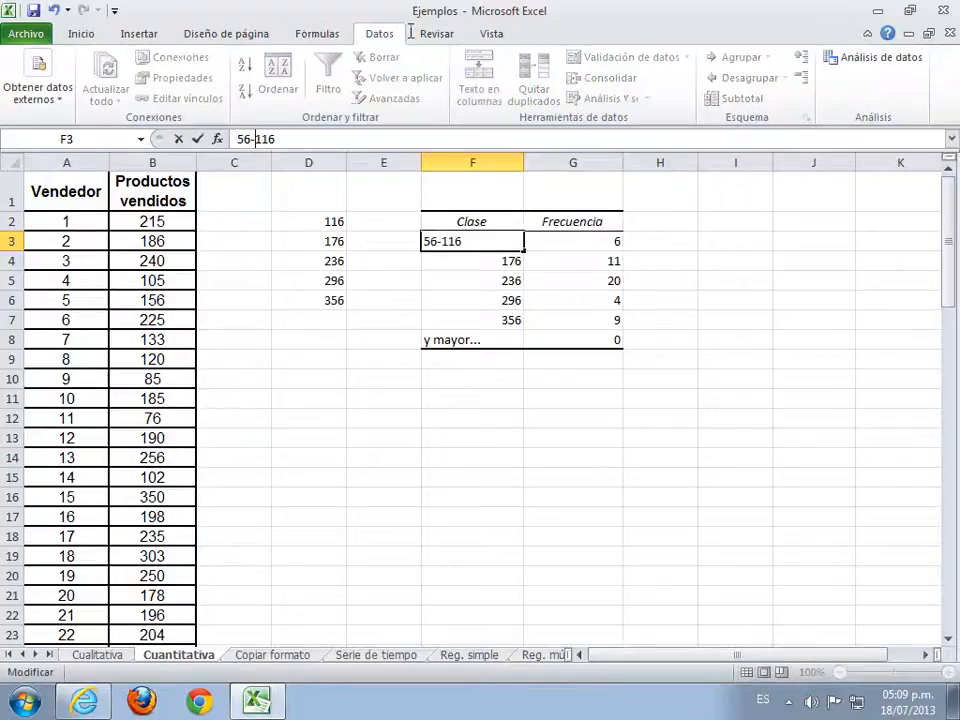
left_click(489, 260)
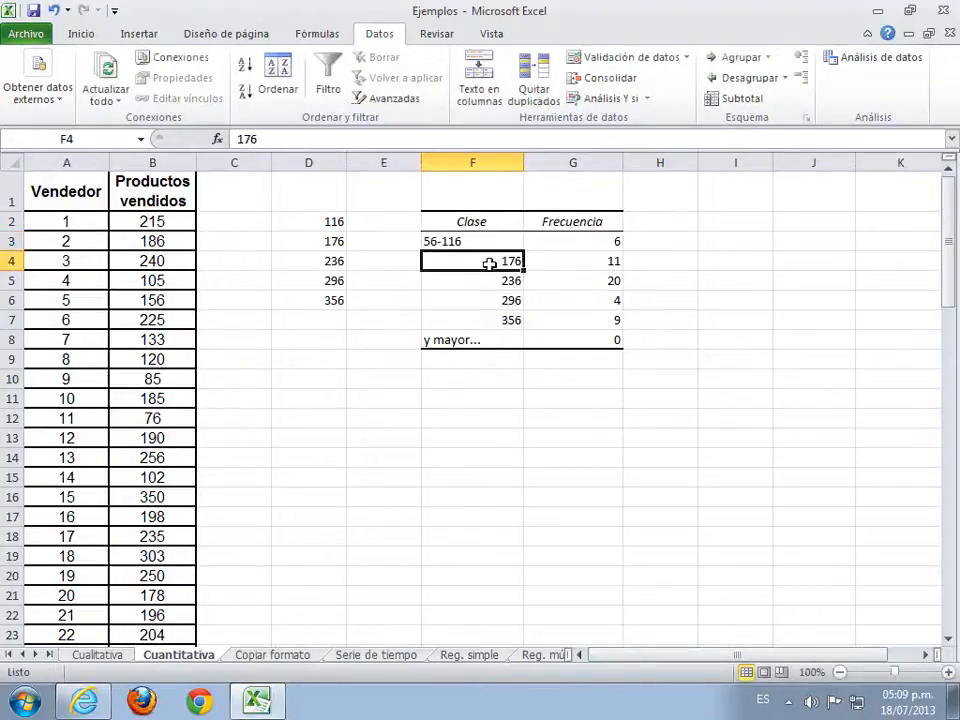
left_click(240, 137)
type("116-")
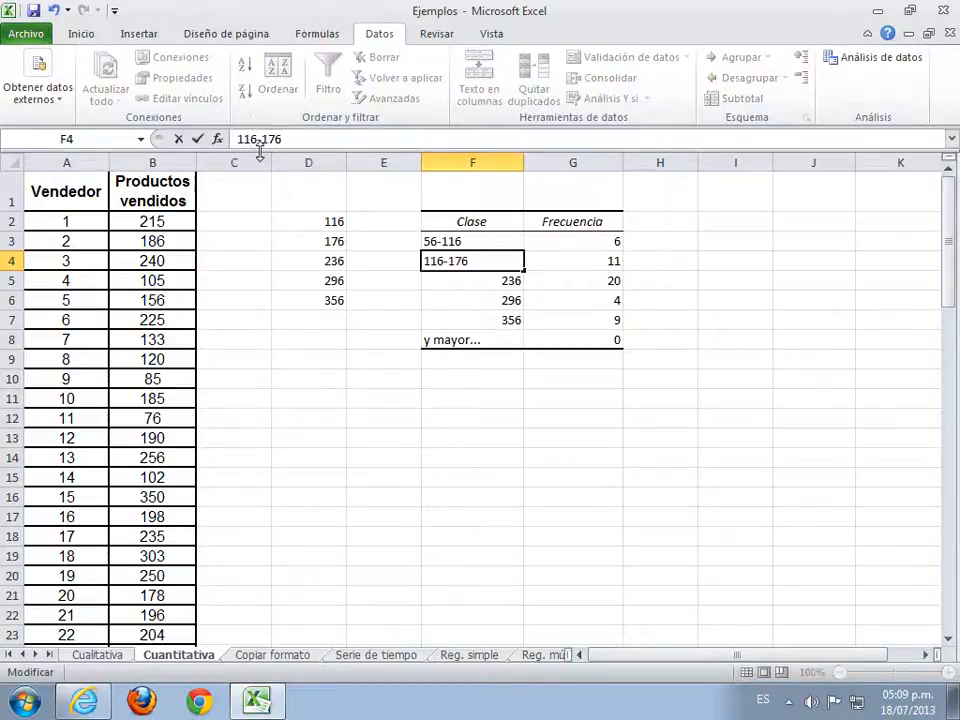
left_click(465, 279)
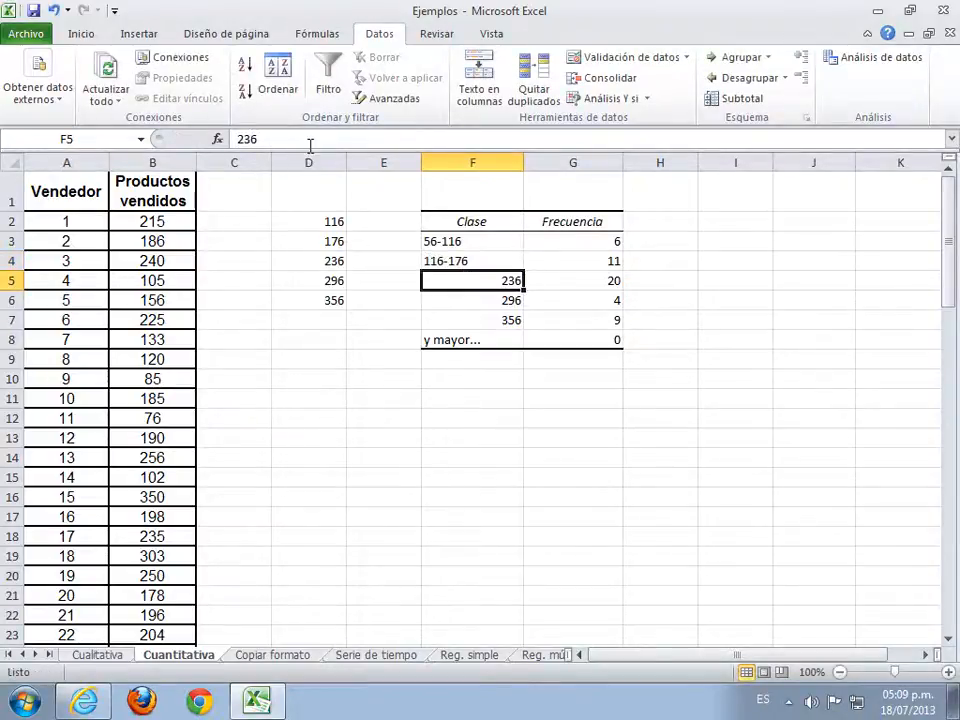
left_click(239, 138)
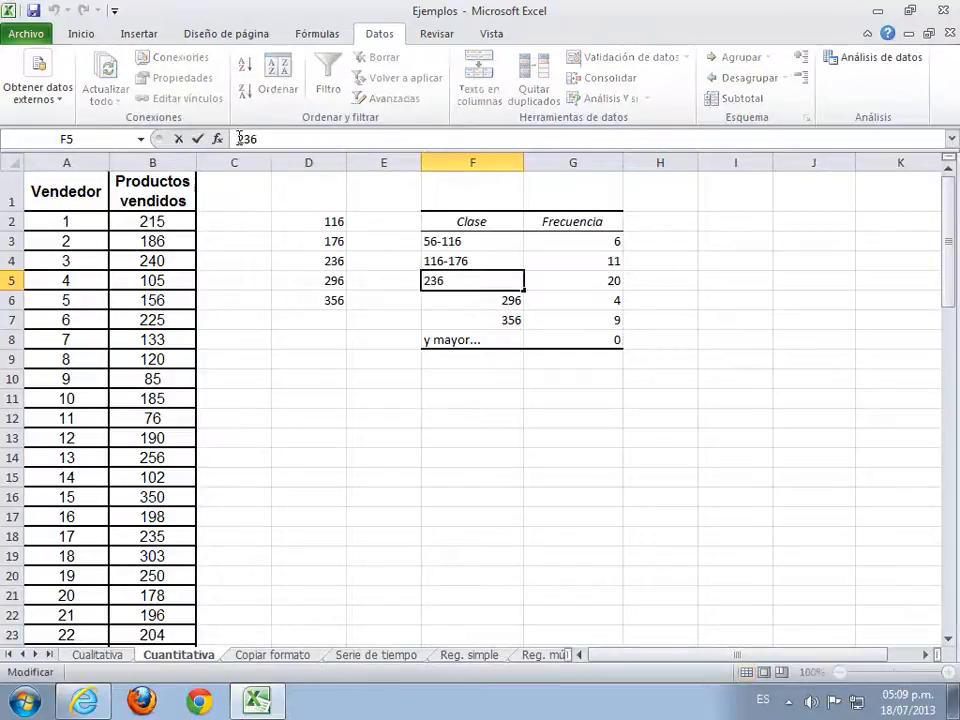
type("176-")
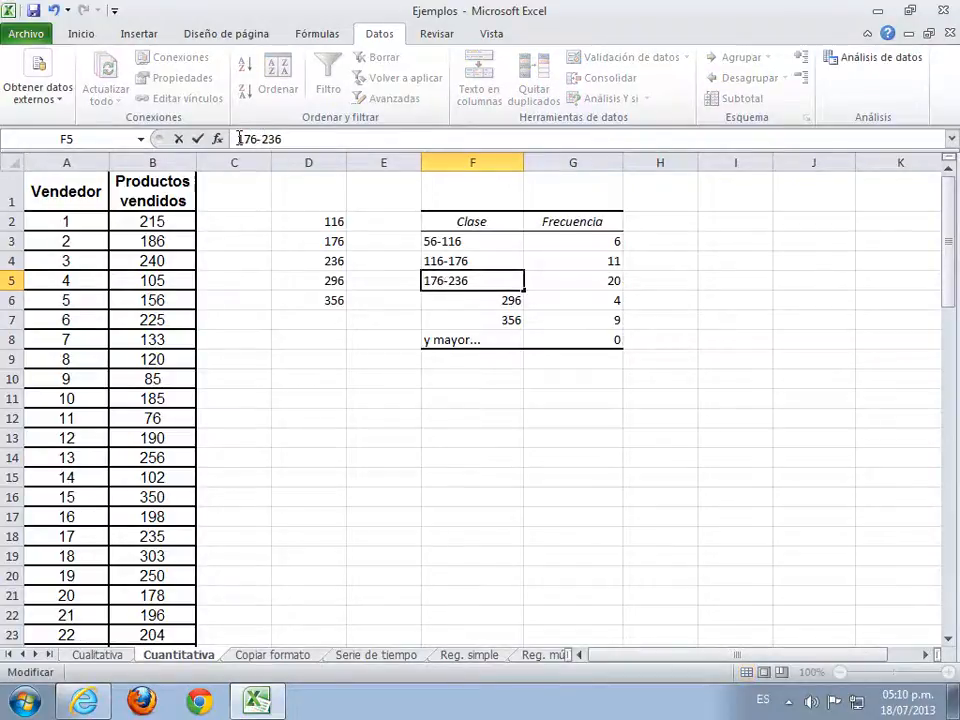
Step: Relabel the last two numeric classes in F6 and F7 as the intervals 236-296 and 296-356
left_click(508, 300)
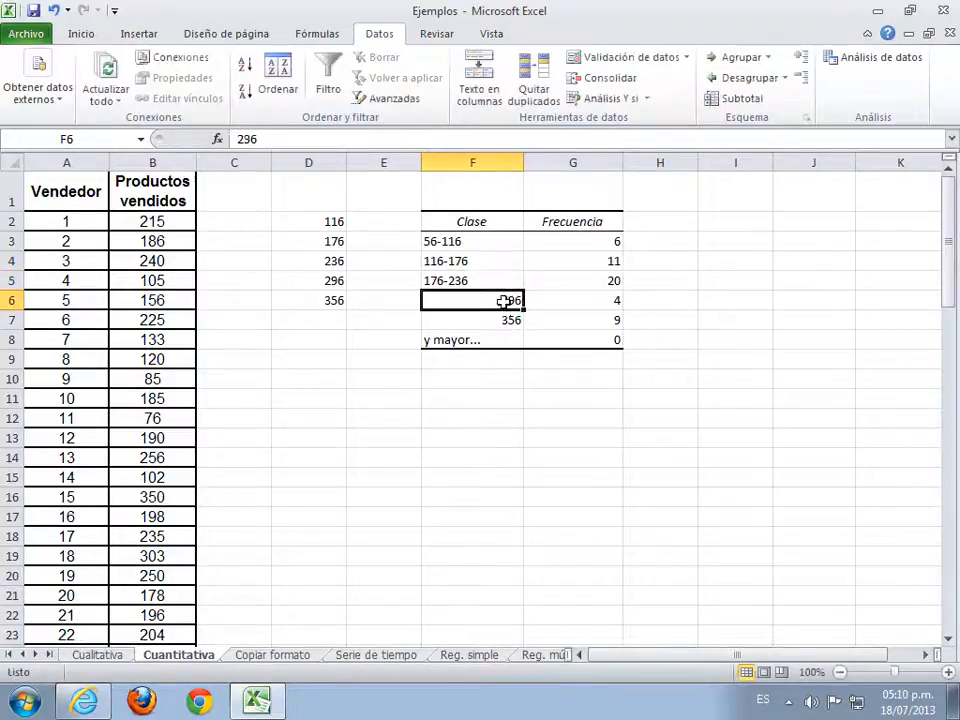
left_click(239, 139)
type("236")
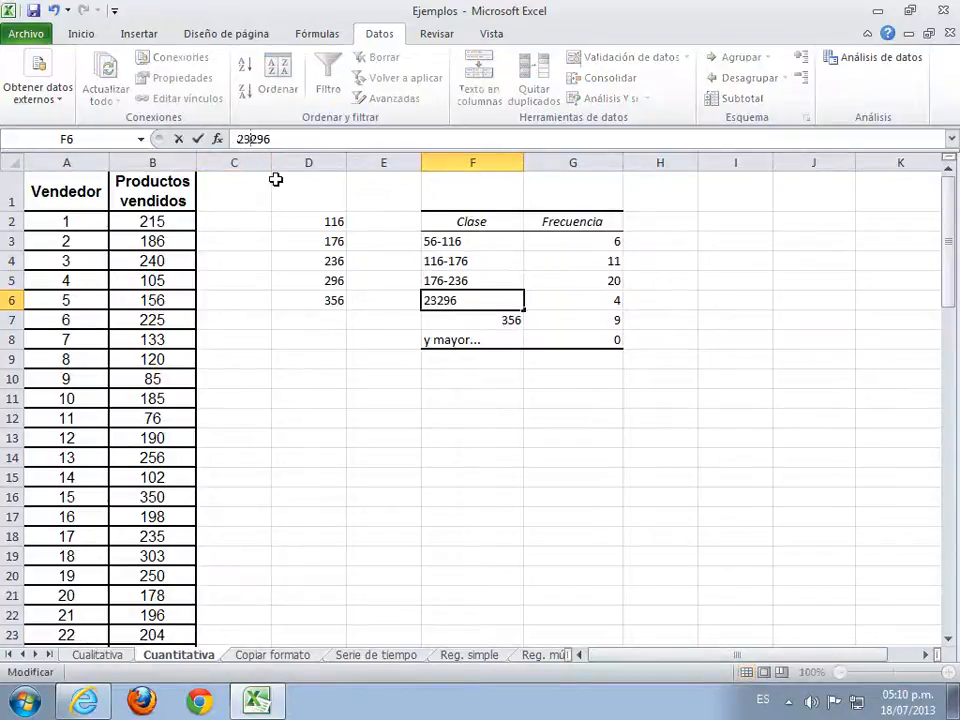
type("-")
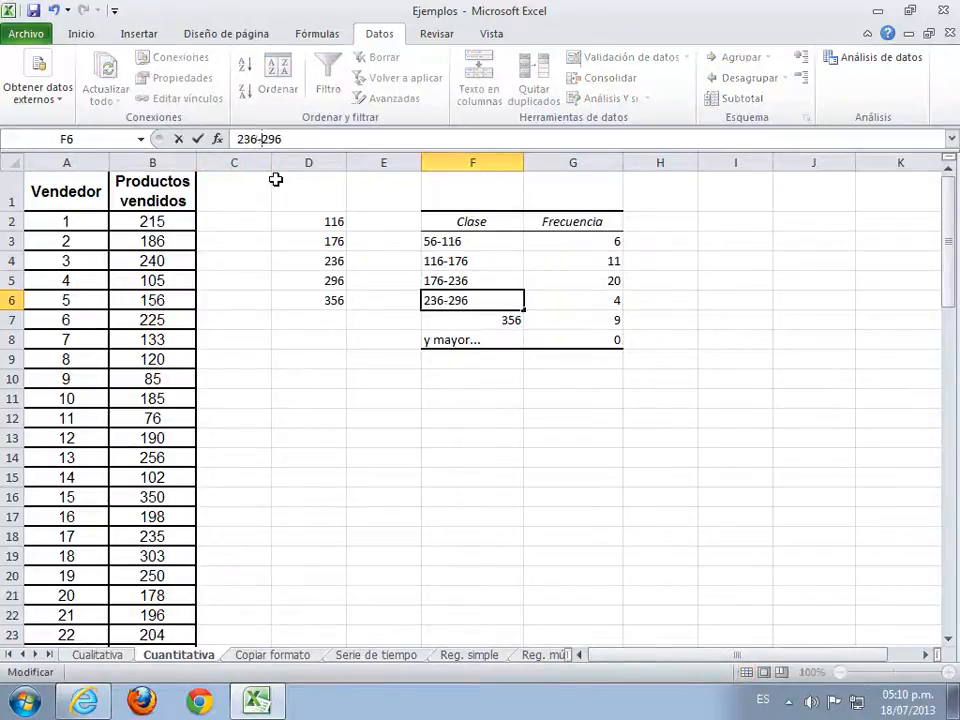
left_click(497, 318)
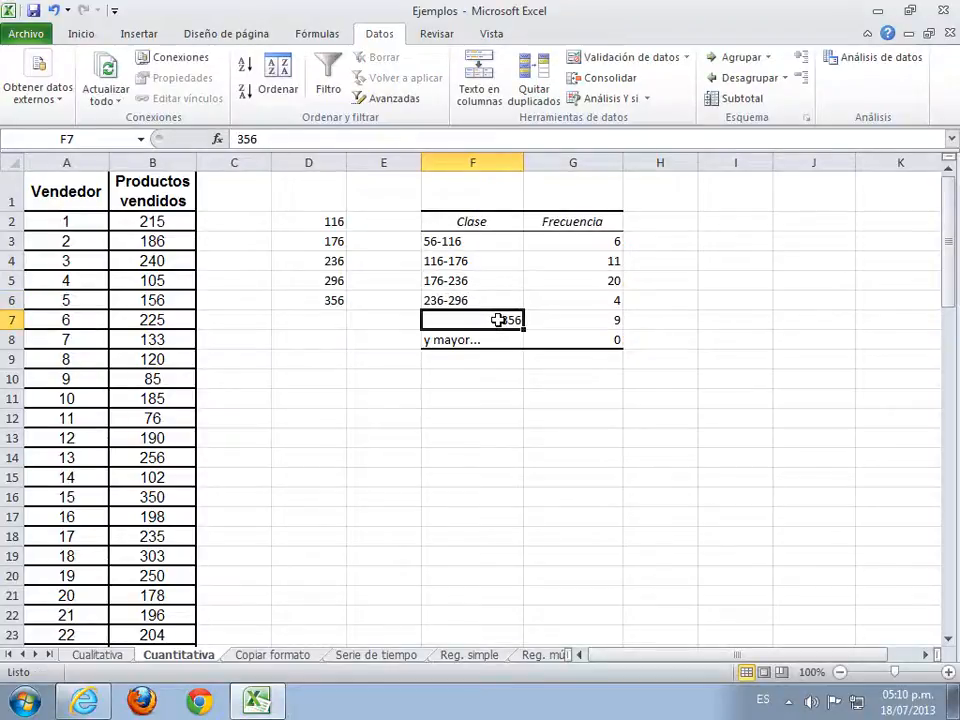
left_click(239, 139)
type("296-")
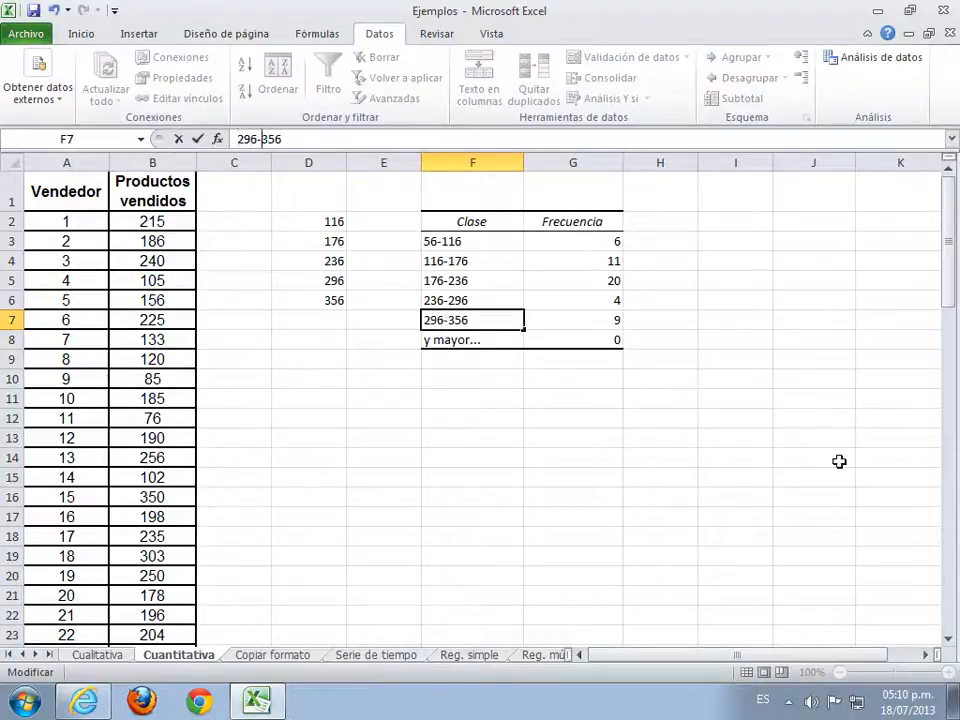
left_click(748, 418)
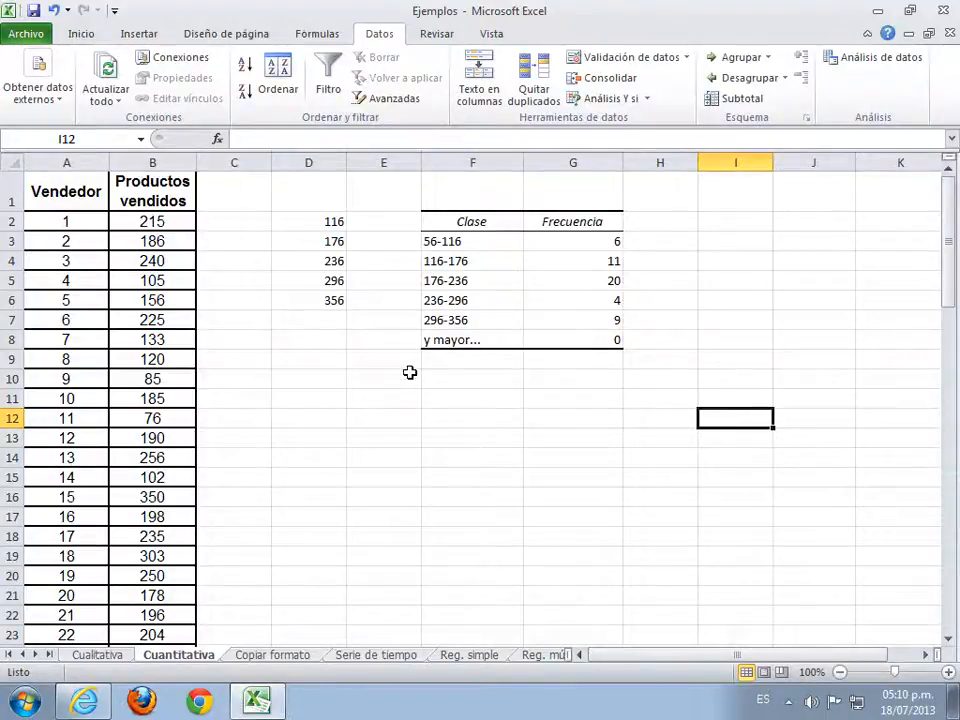
Step: Clear the "y mayor..." class and its frequency from cells F8:G8
left_click_drag(431, 339, 567, 338)
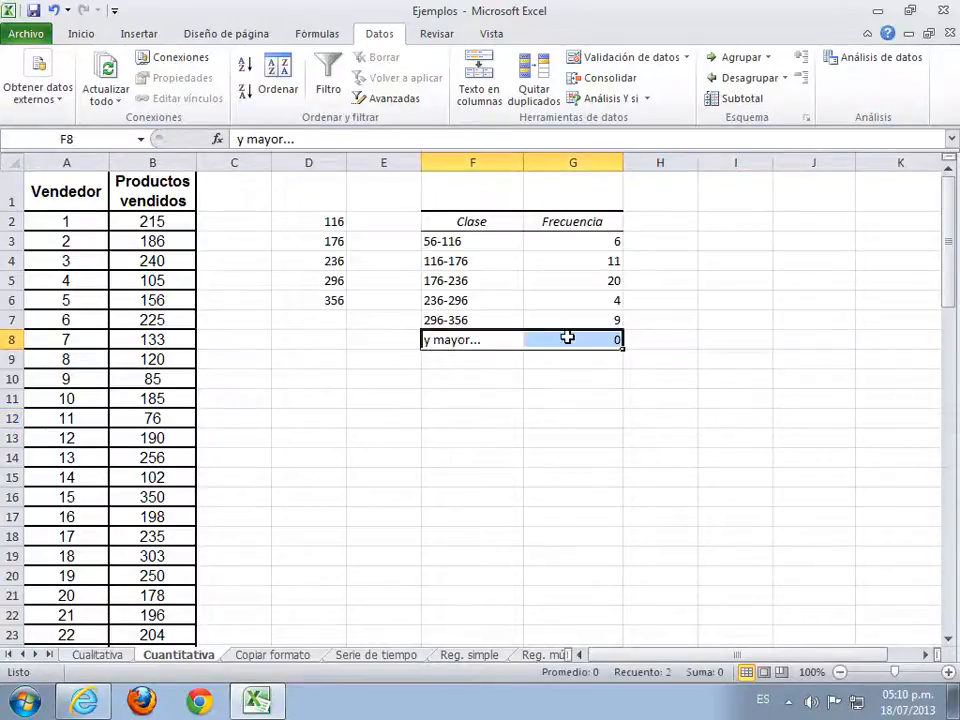
key("Delete")
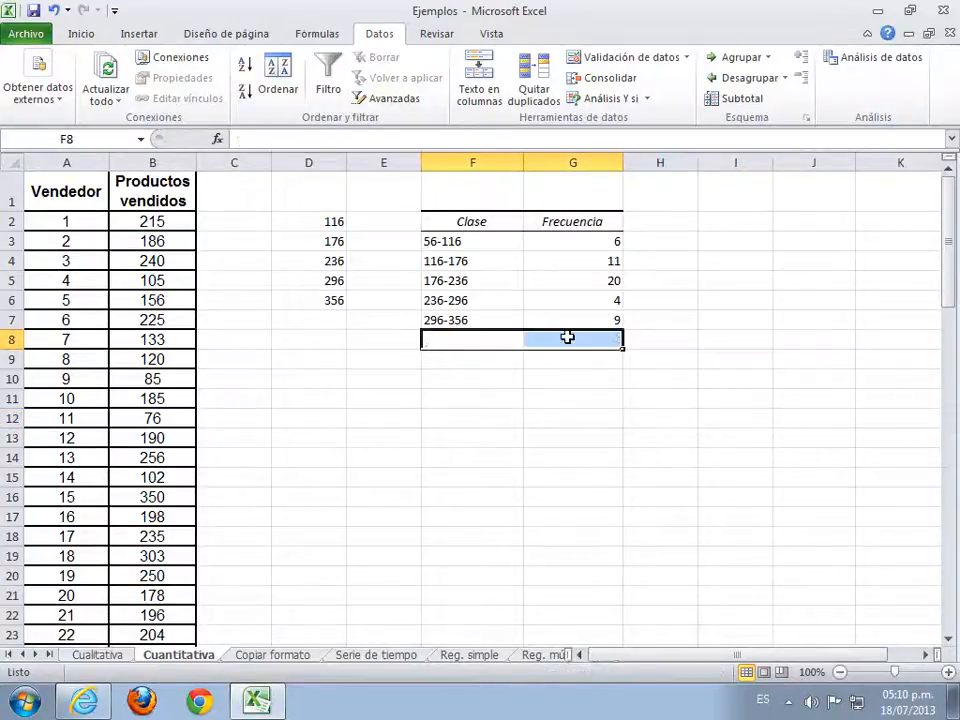
Step: Total the class frequencies G3:G7 in cell G8 with AutoSum
left_click_drag(603, 248, 604, 319)
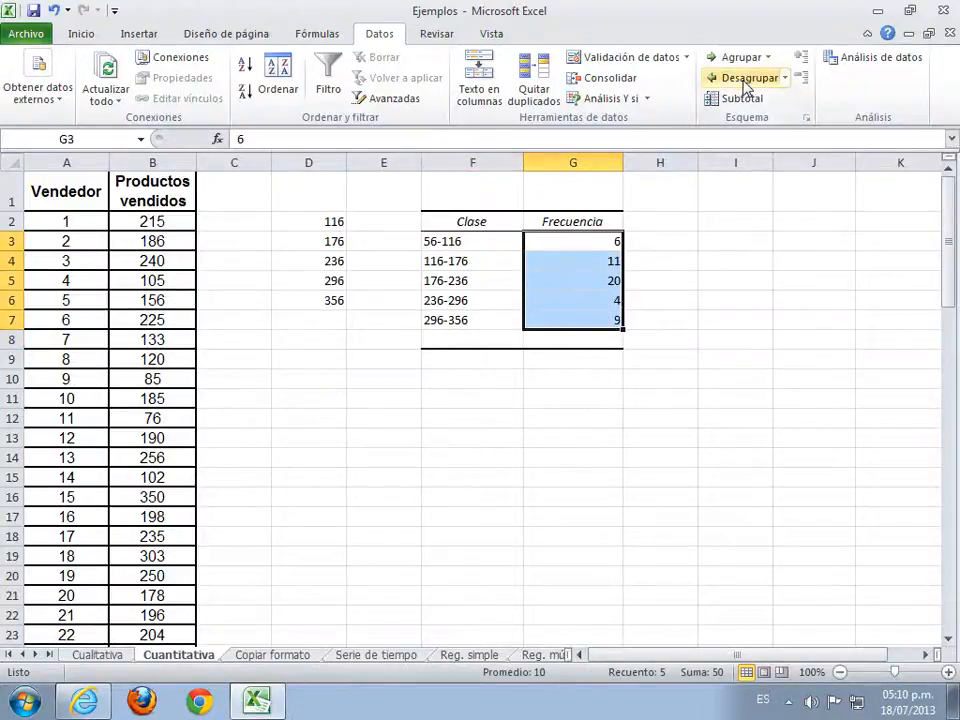
scroll(745, 87, "up", 4)
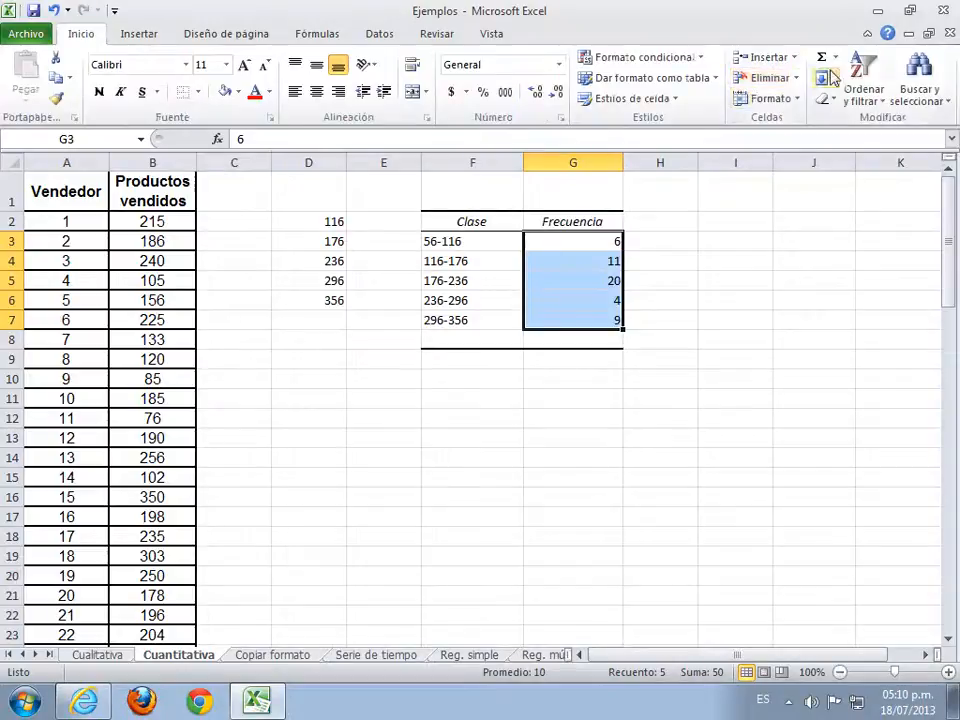
left_click(824, 60)
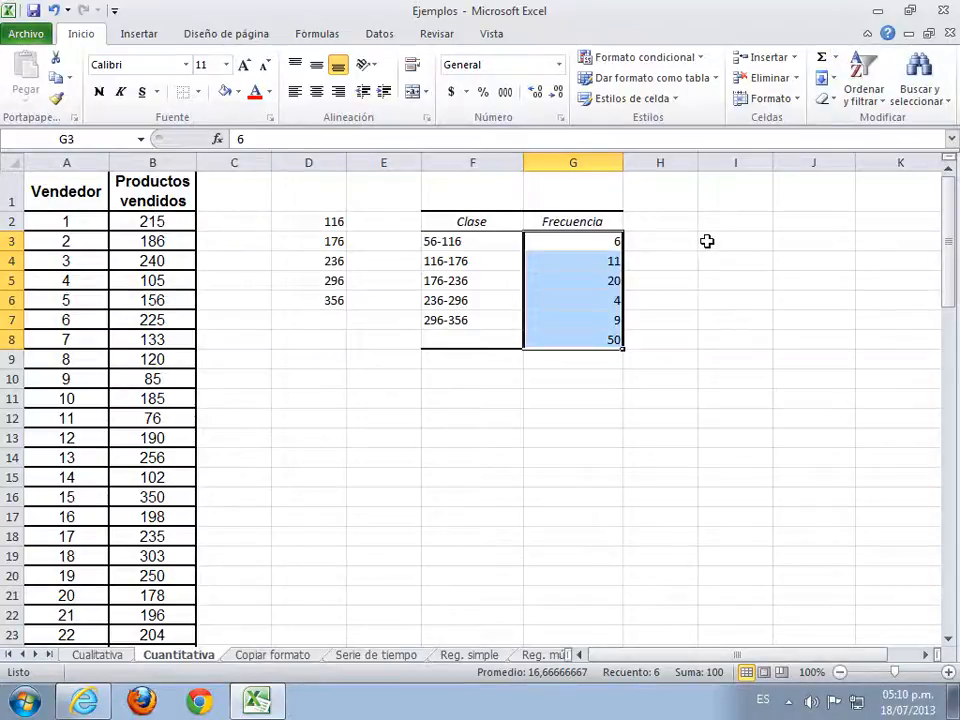
Step: Add the headings "F. relativa" in H2 and "Frec. Acumulada" in I2, and fit column I to its heading
left_click(679, 226)
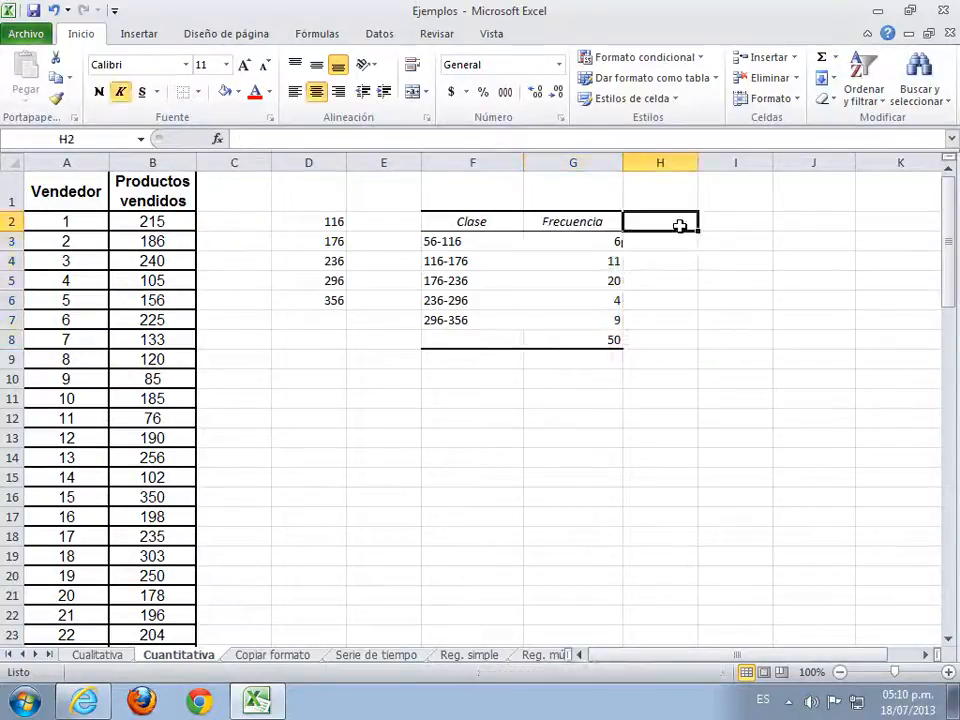
type("F. relaq")
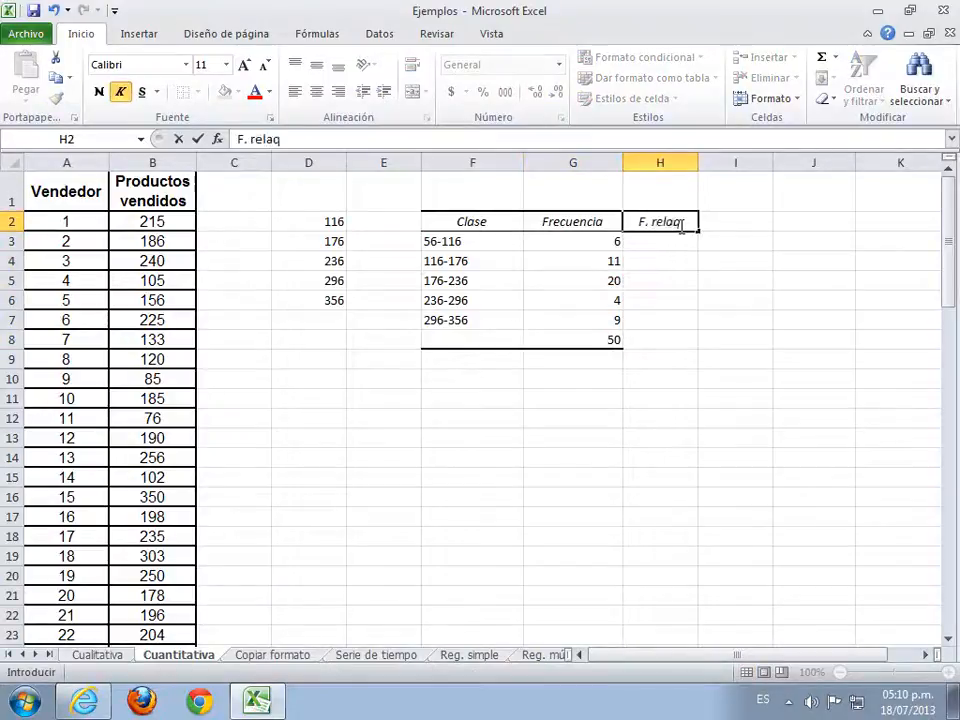
key("BackSpace")
type("tiva")
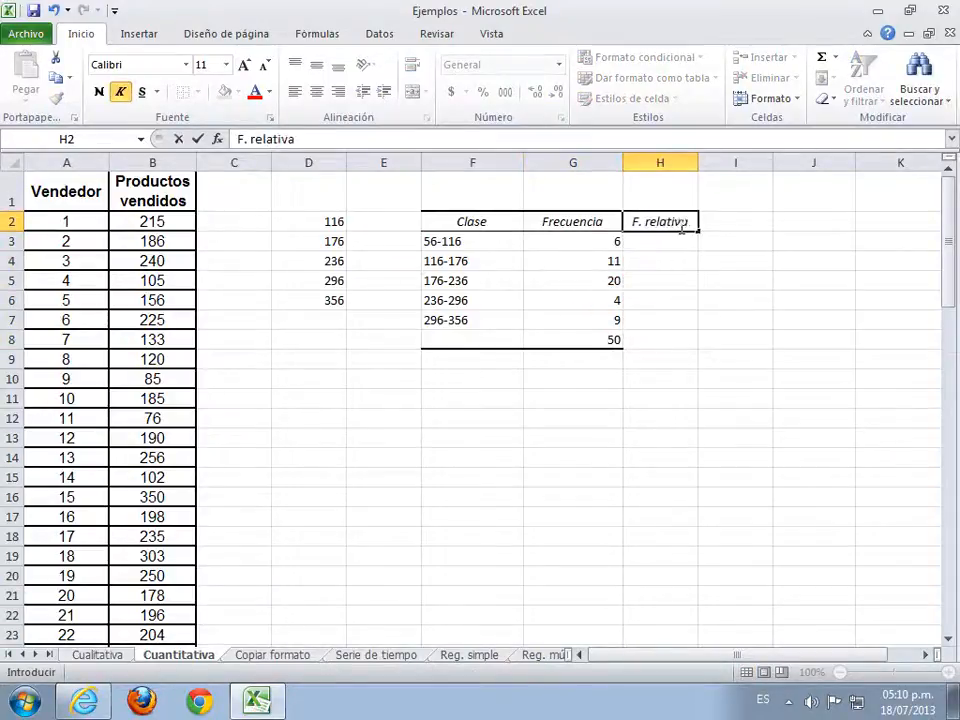
left_click(745, 219)
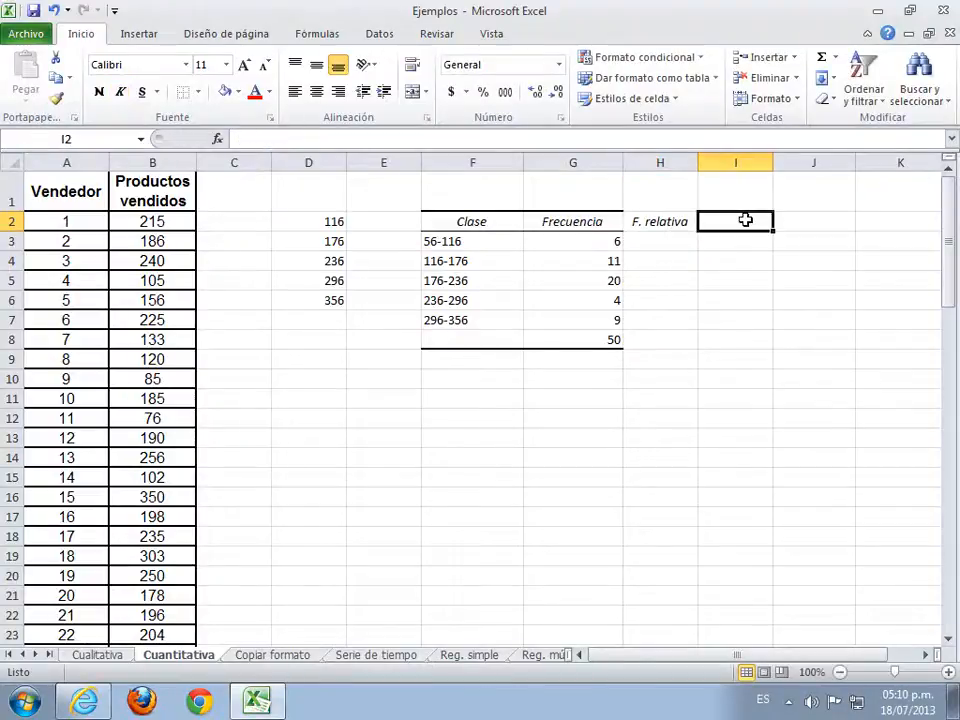
type("Frec. acumulada")
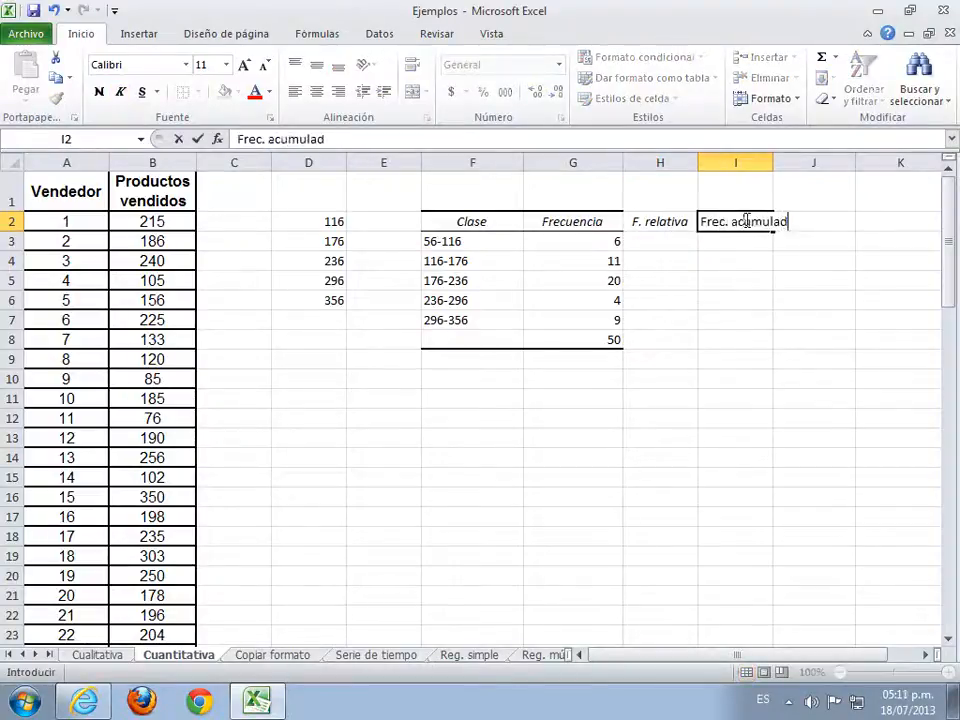
double_click(773, 163)
Step: Add the headings "F. rel. Acumulada" in J2, with column J fitted to it, and "Marca de clase" in K2
left_click(824, 221)
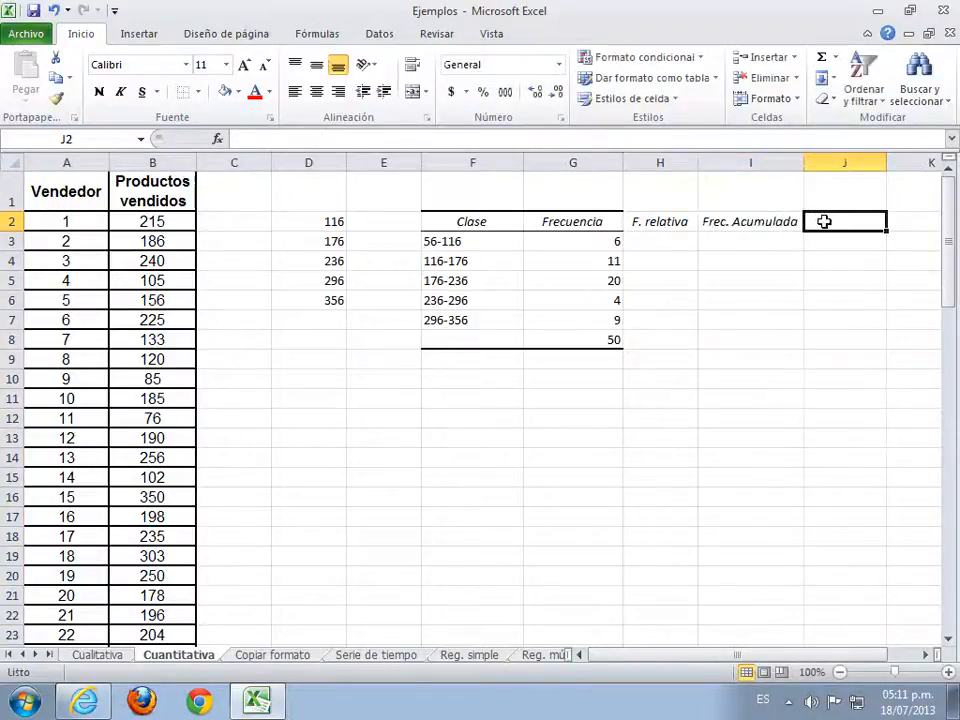
type("F. rel")
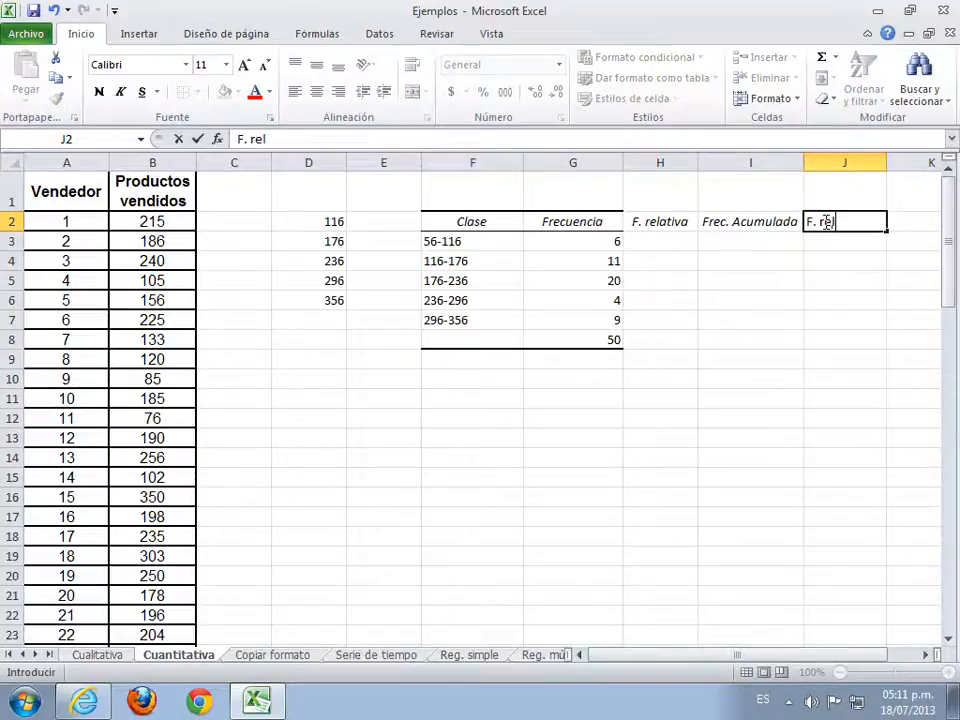
type(". acumulada")
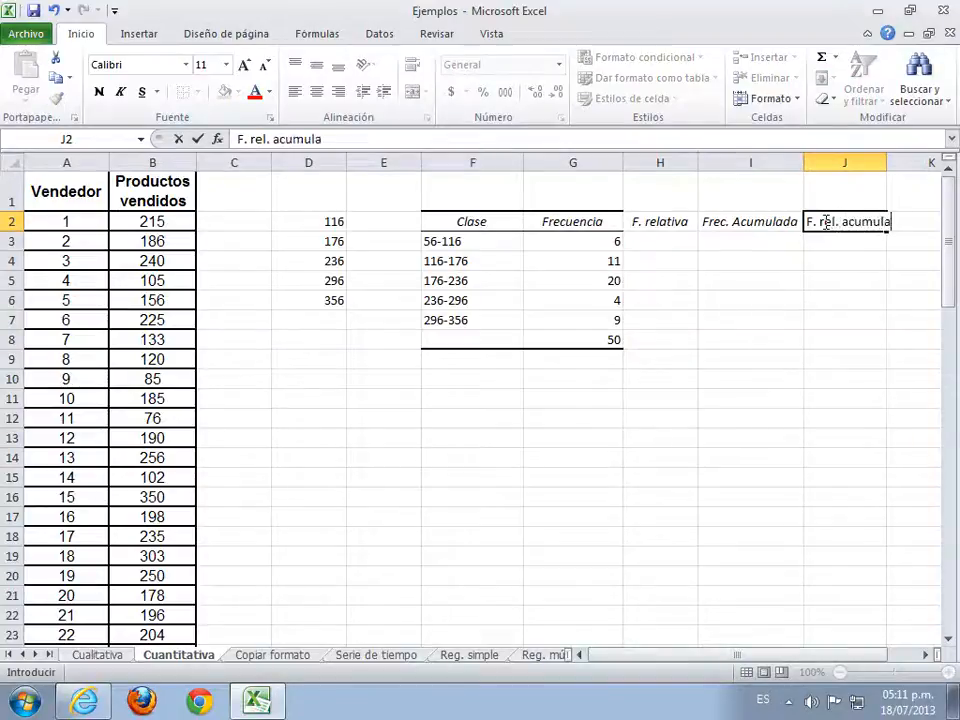
double_click(886, 163)
left_click(924, 219)
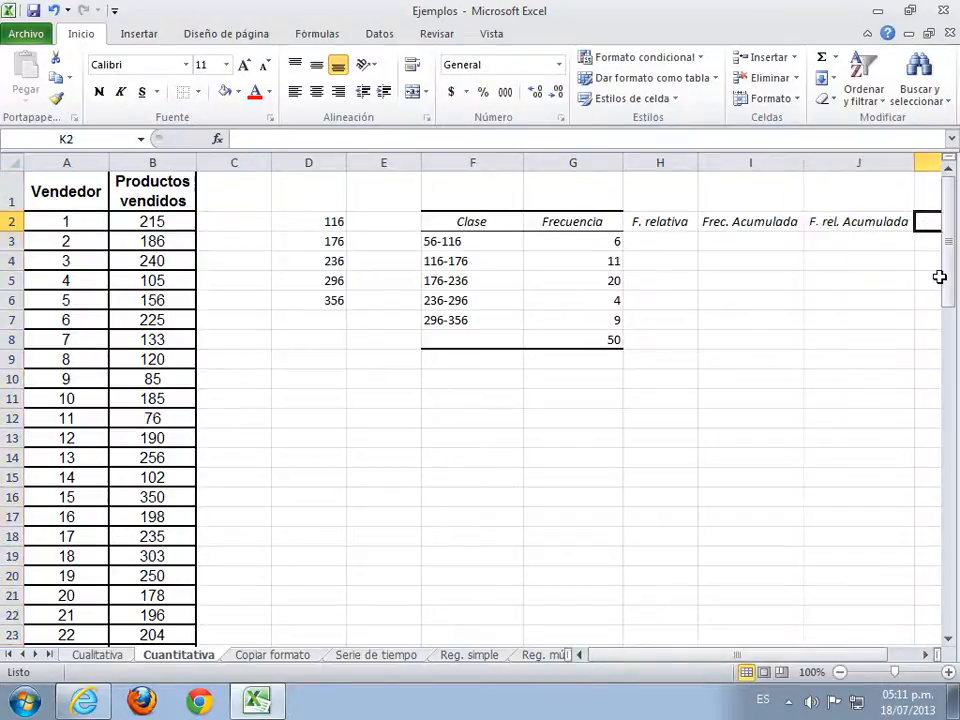
type("Marca ")
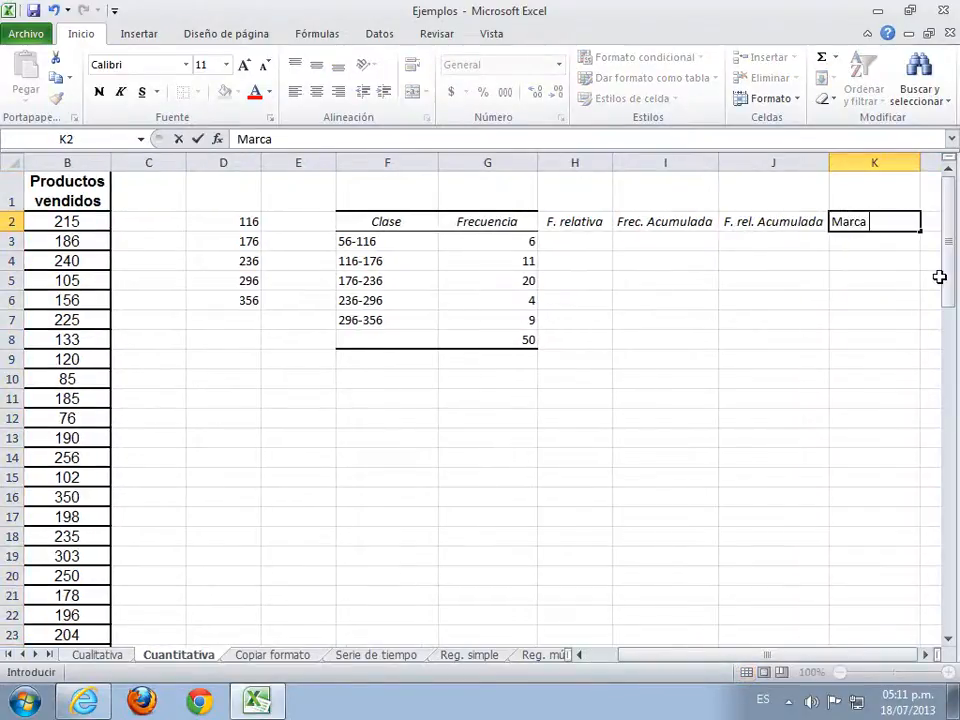
type("de clase")
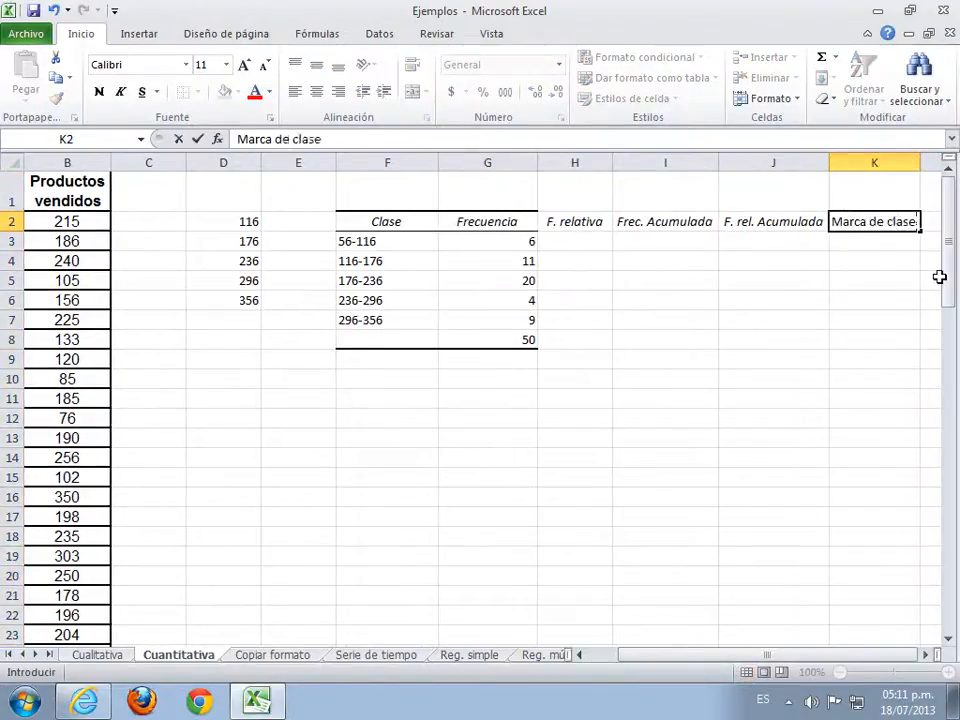
left_click(771, 337)
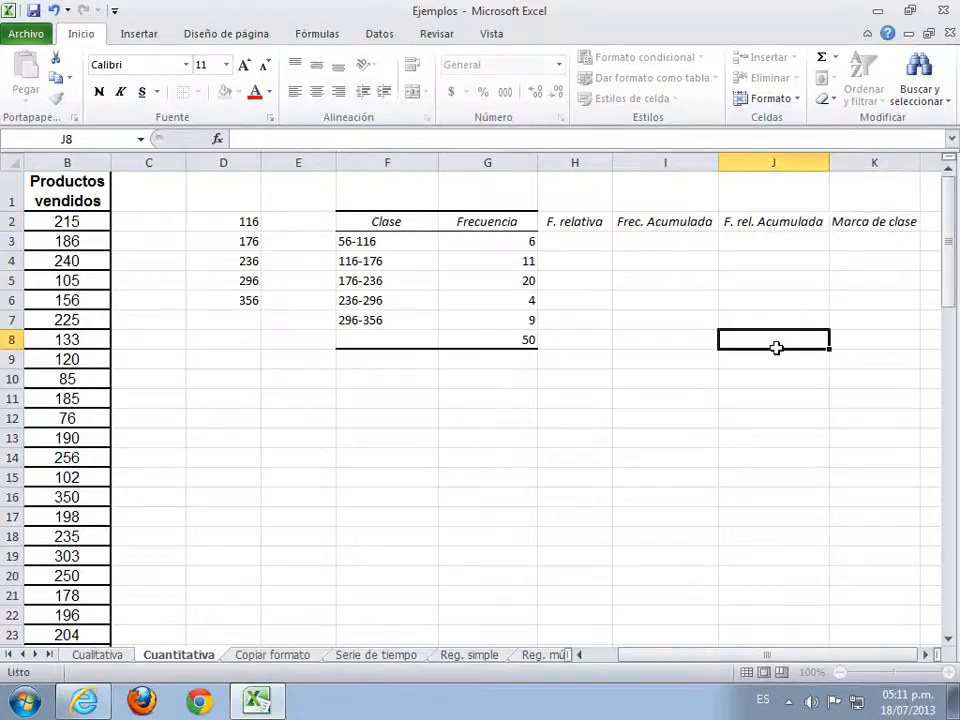
Step: Calculate the relative frequencies by entering =G3/$G$8 in H3 and filling the formula down to H8
left_click(599, 242)
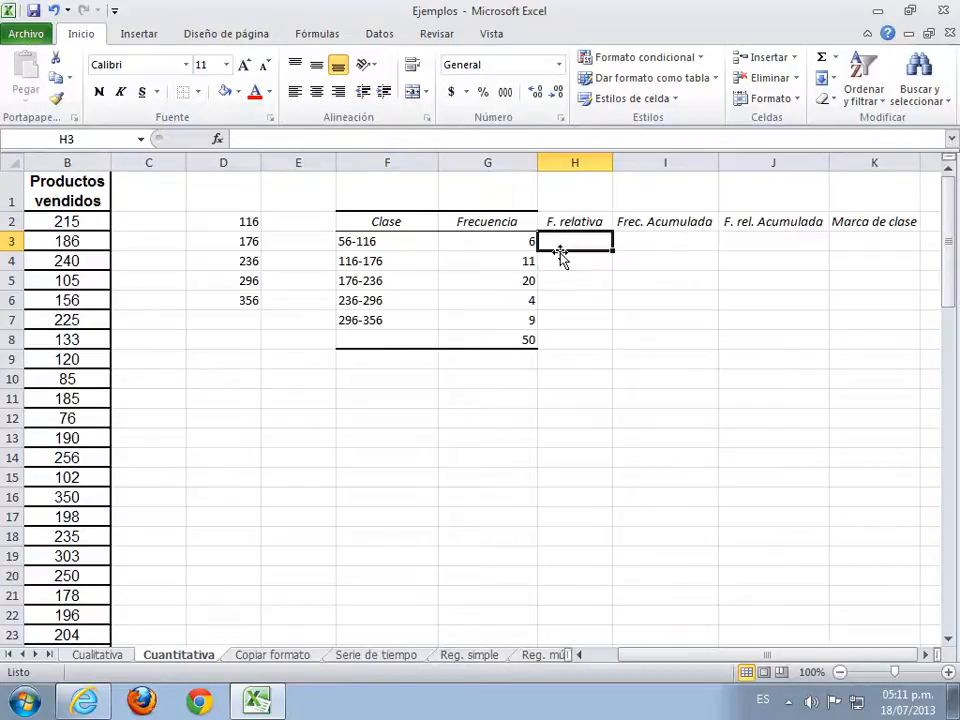
type("=")
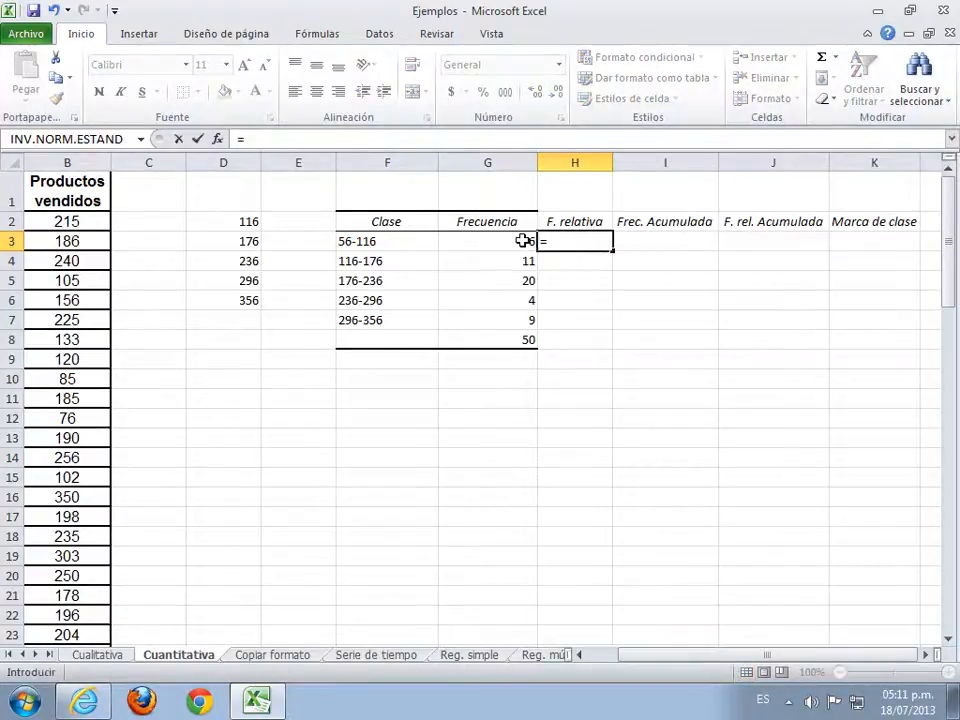
left_click(522, 241)
type("/")
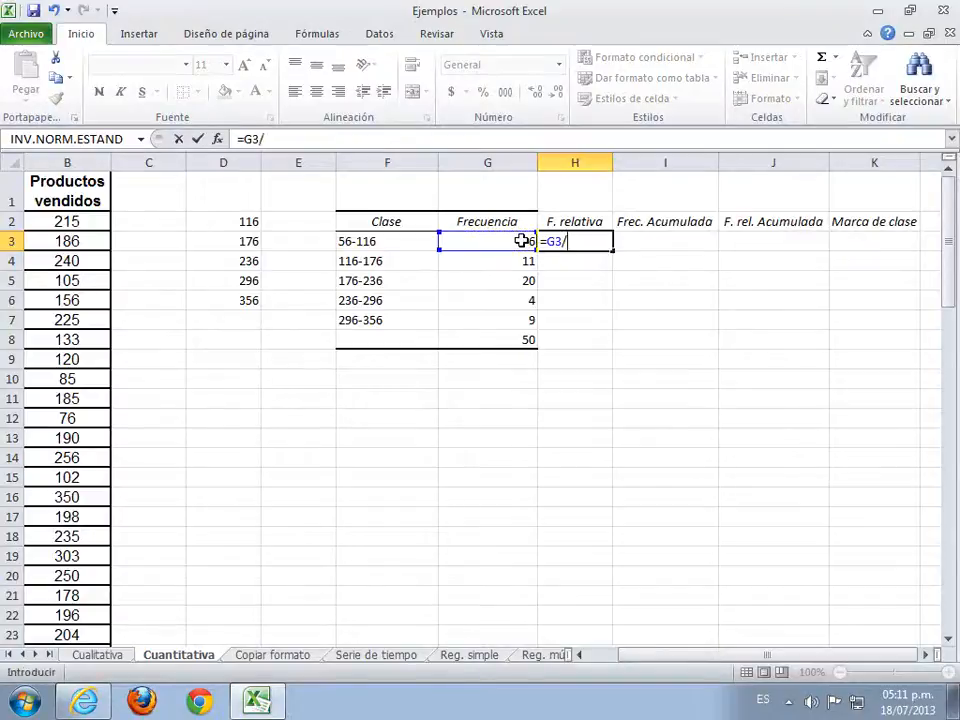
left_click(527, 340)
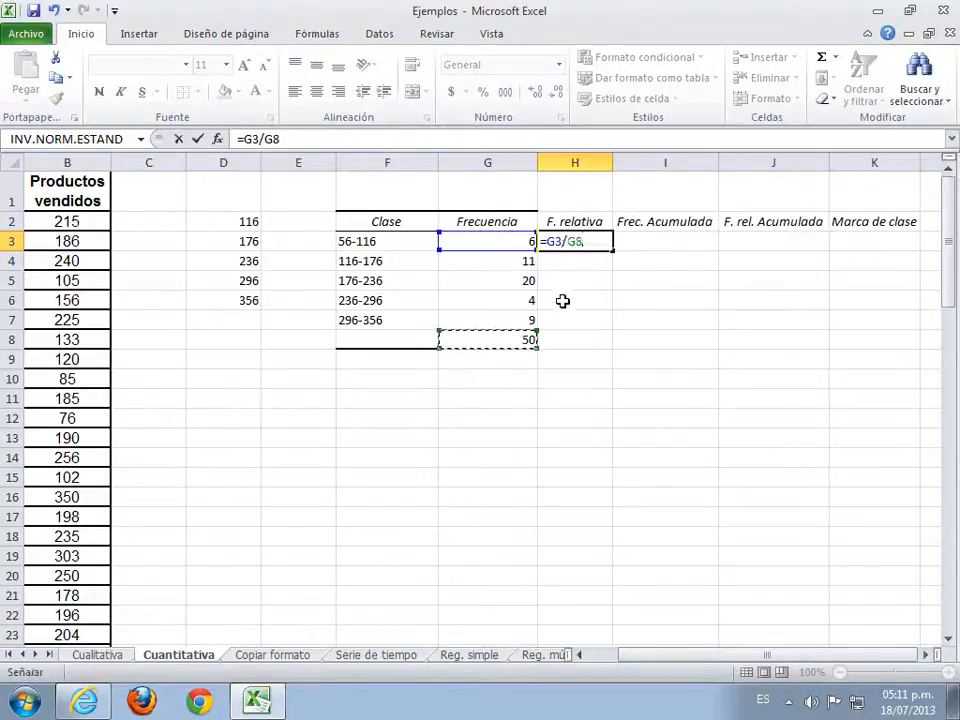
left_click(568, 243)
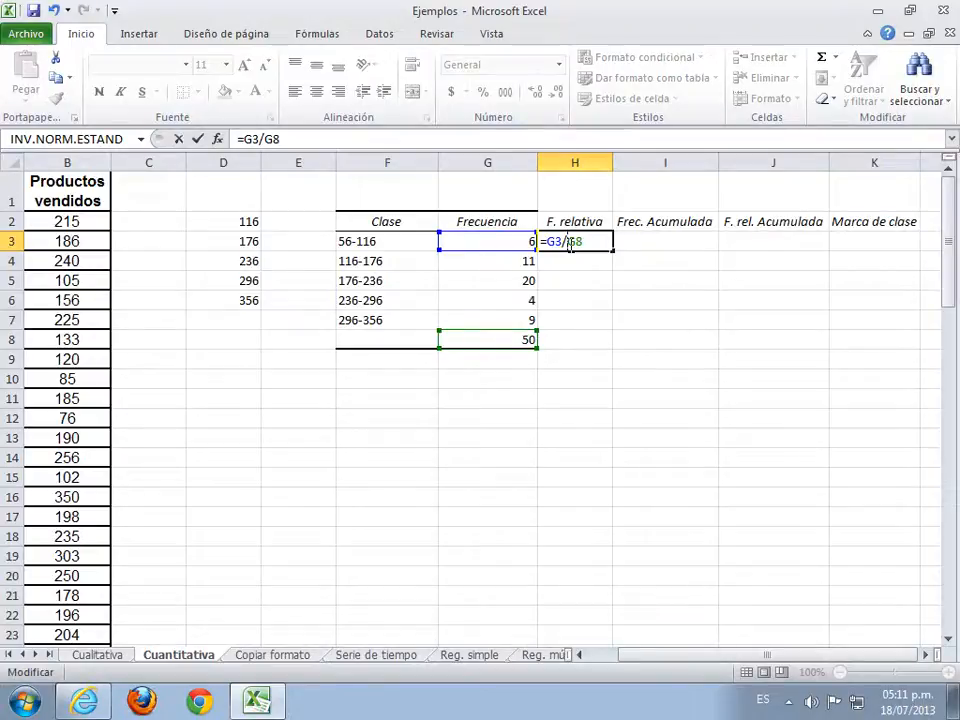
key("F4")
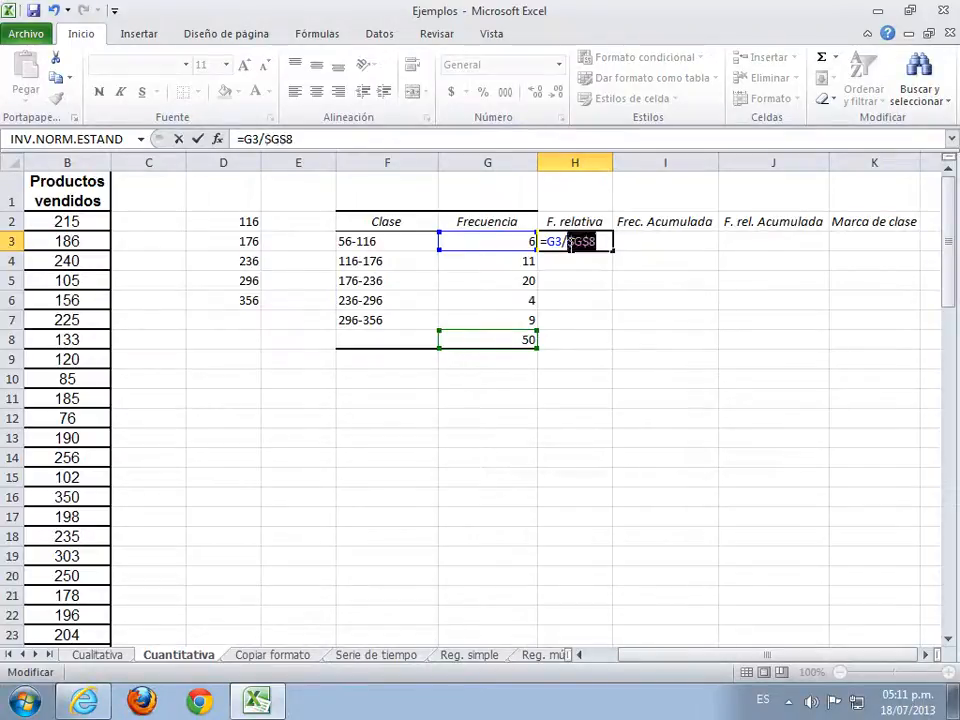
key("Return")
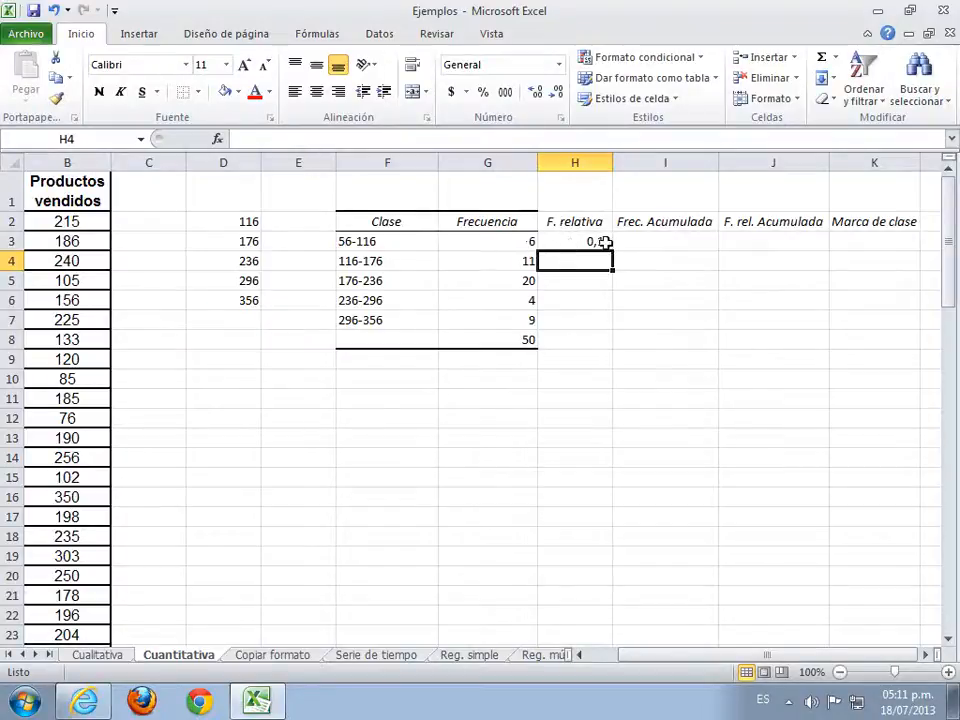
left_click(604, 243)
left_click_drag(612, 250, 595, 344)
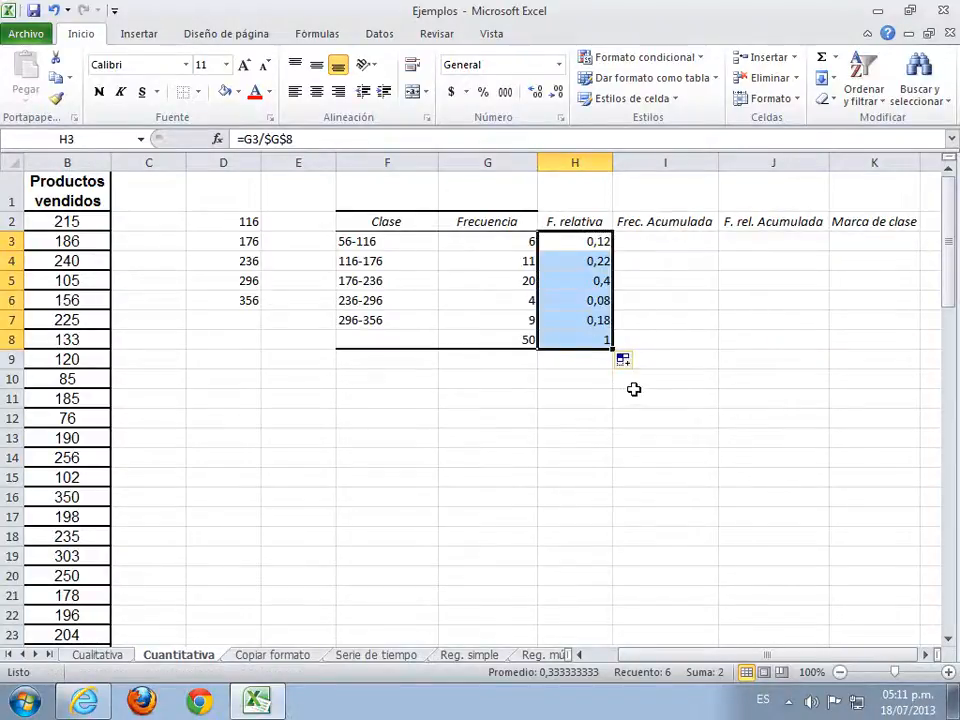
Step: Build the cumulative frequencies by entering 6 in I3 and =I3+G4 in I4, filled down to I7
left_click(657, 245)
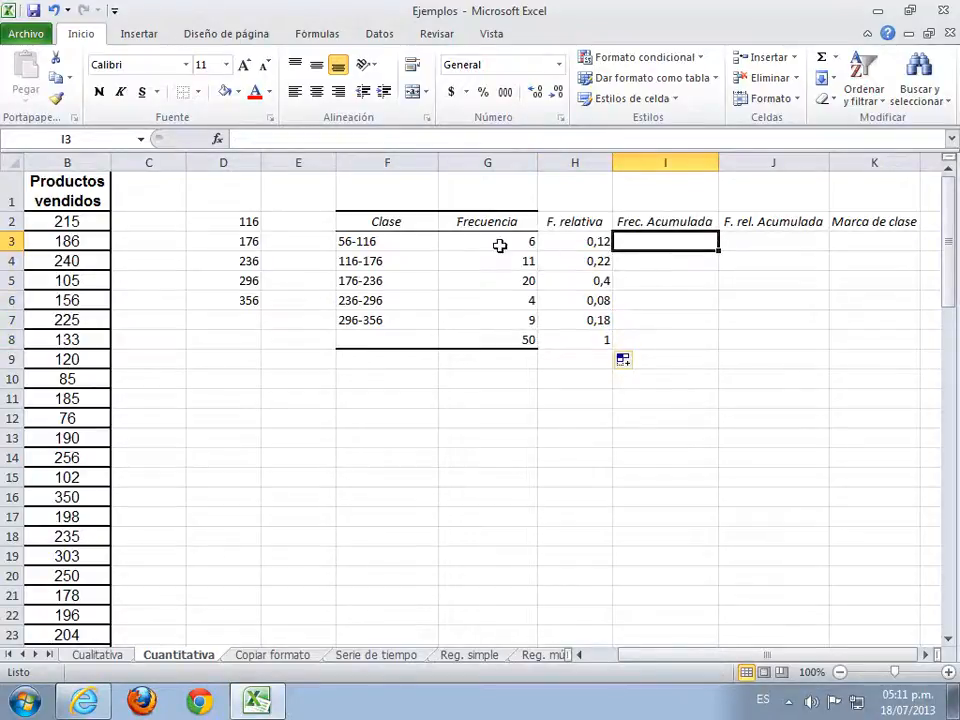
type("6")
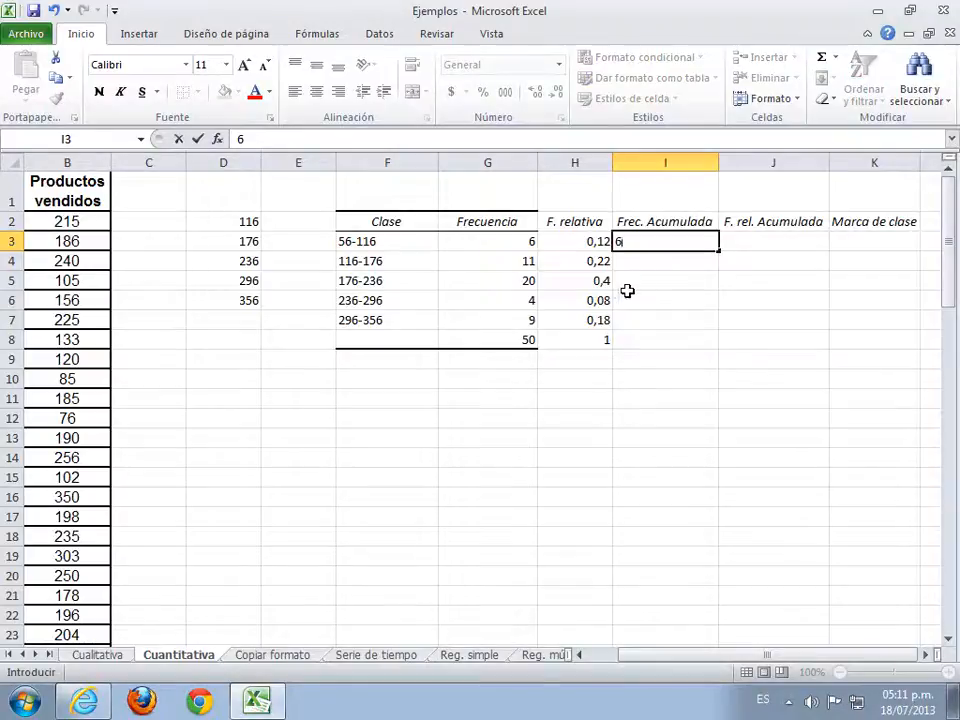
left_click(652, 260)
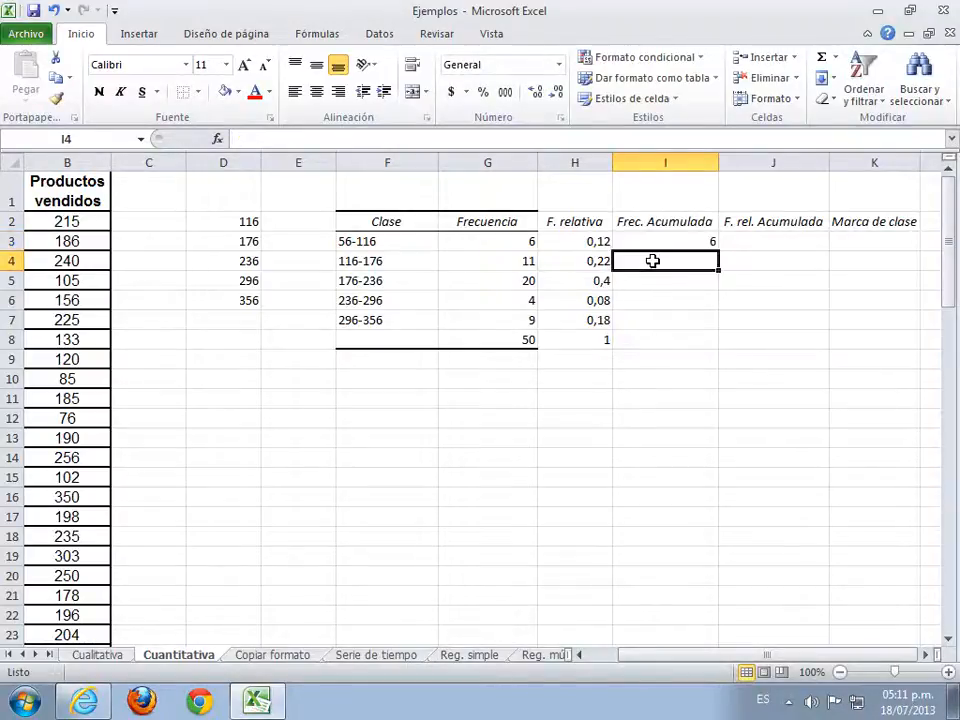
type("=")
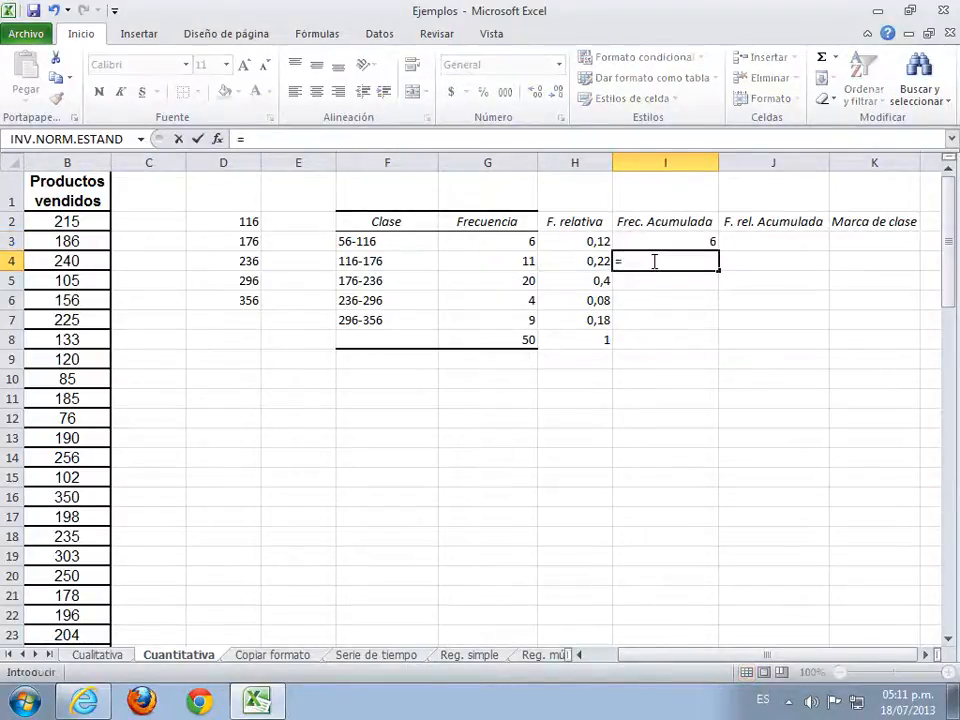
left_click(706, 241)
type("+")
left_click(509, 265)
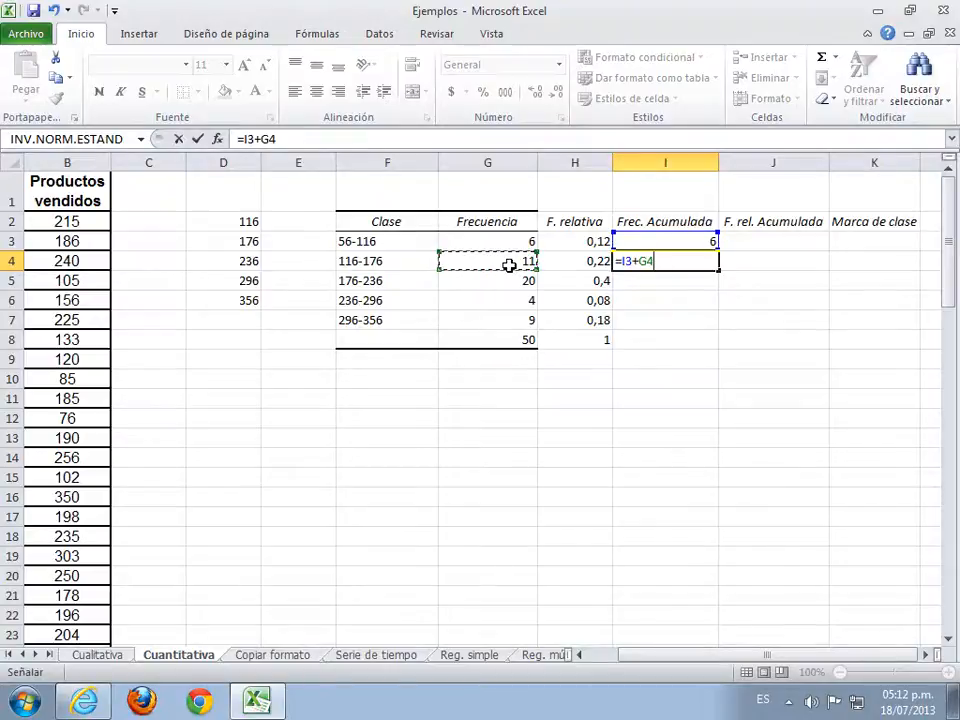
key("Return")
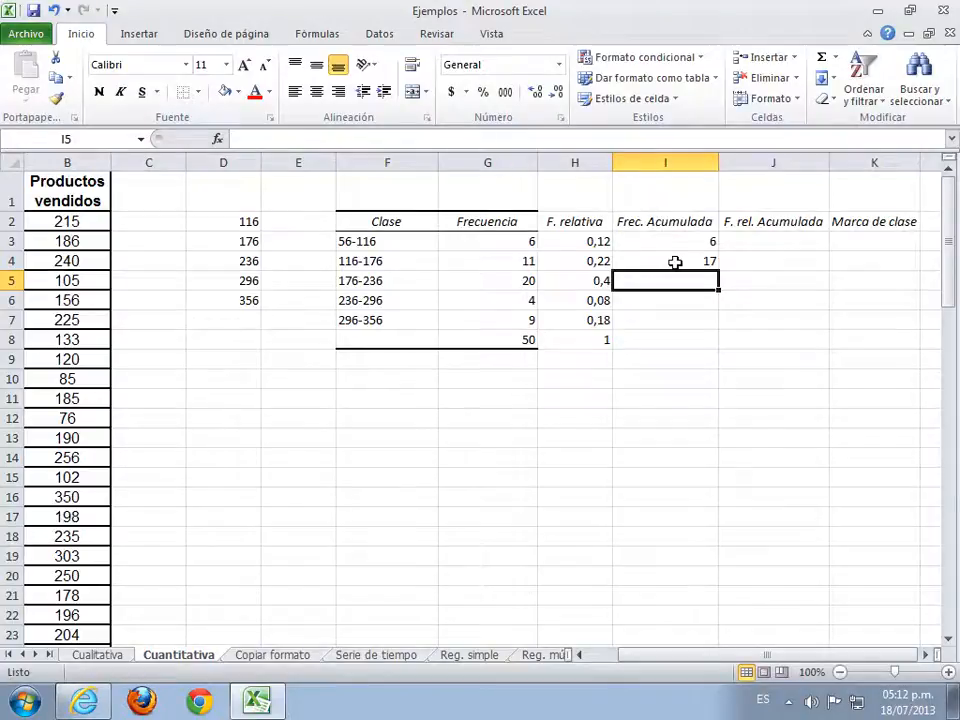
left_click(676, 262)
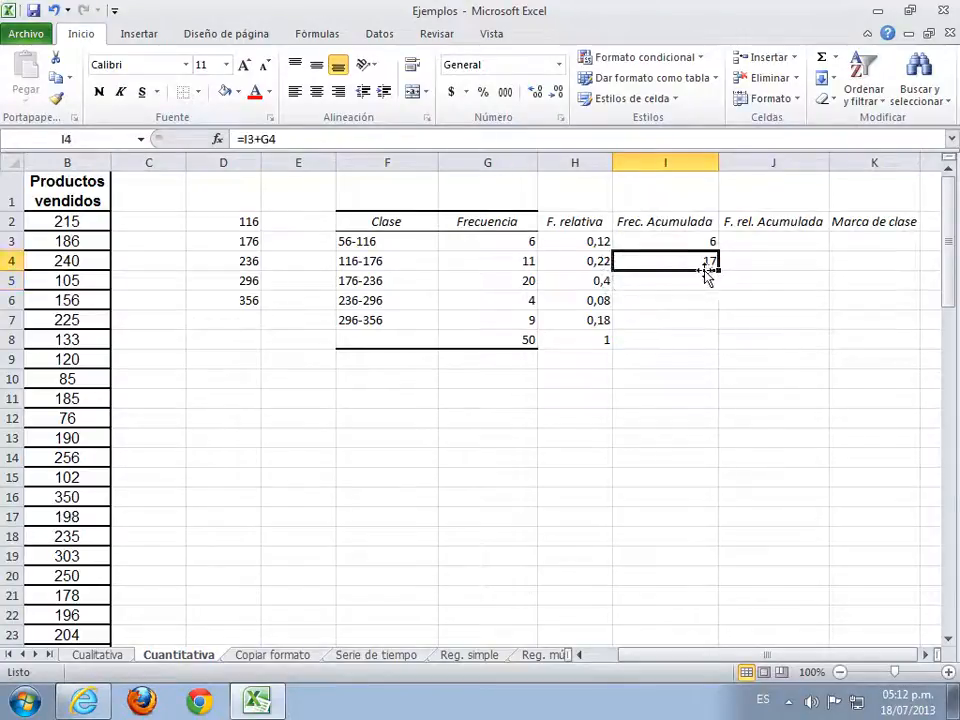
left_click_drag(718, 270, 709, 319)
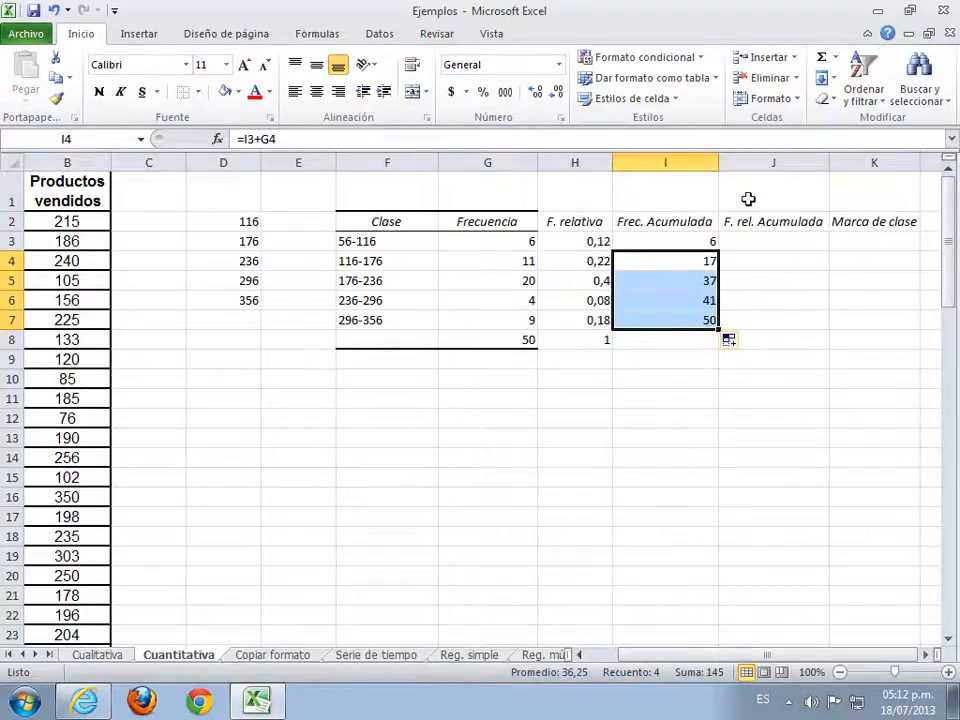
Step: Build the cumulative relative frequencies by entering 0,12 in J3 and =J3+H4 in J4, filled down to J7
left_click(767, 240)
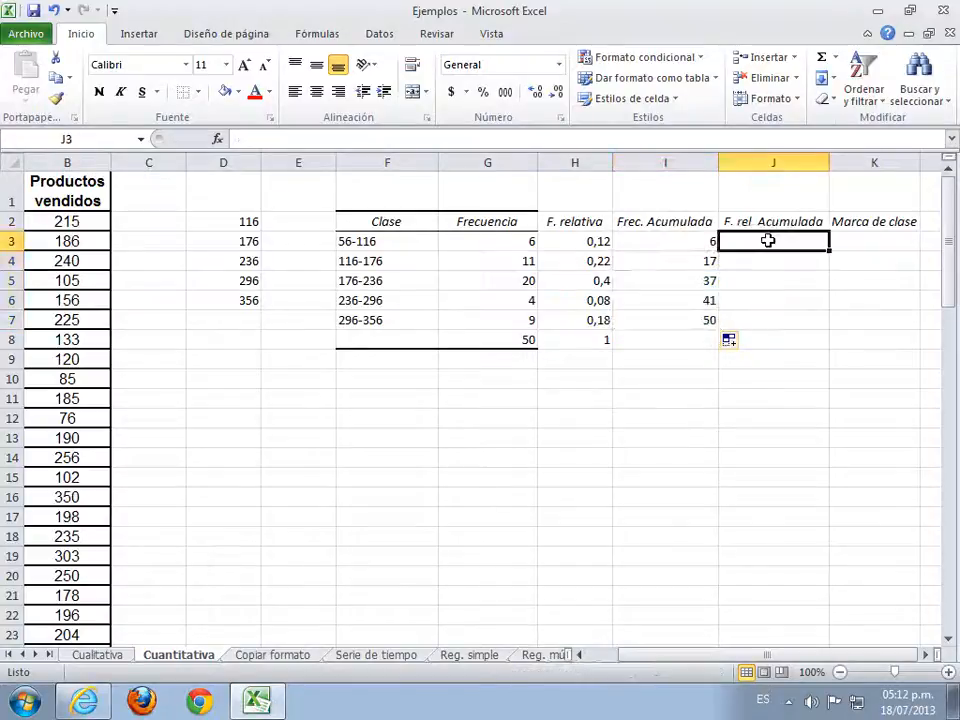
type("0,12")
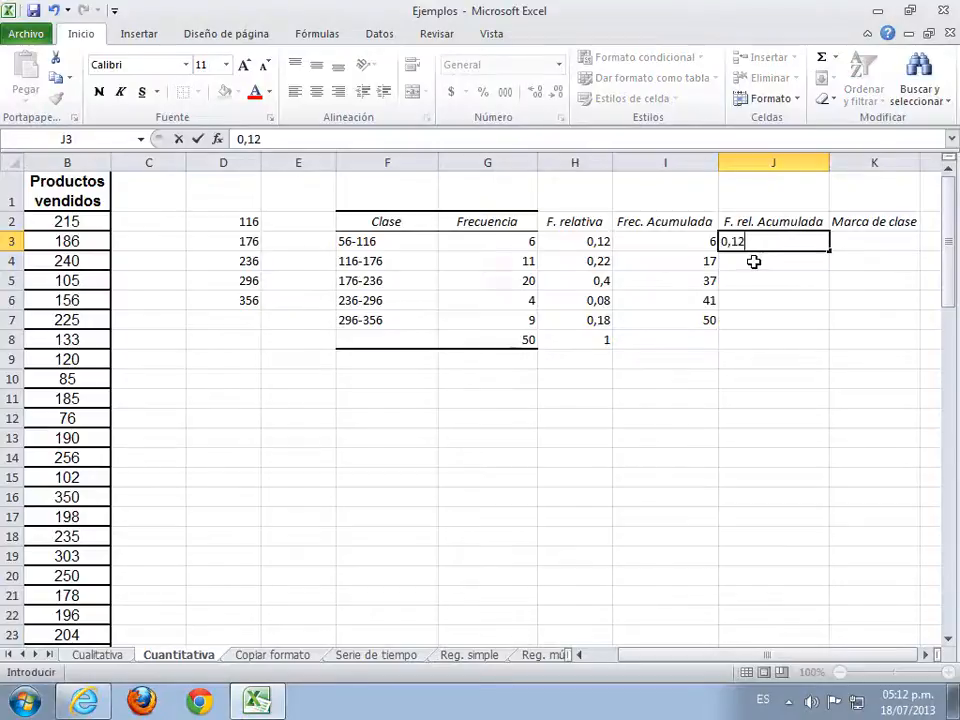
left_click(754, 261)
type("=")
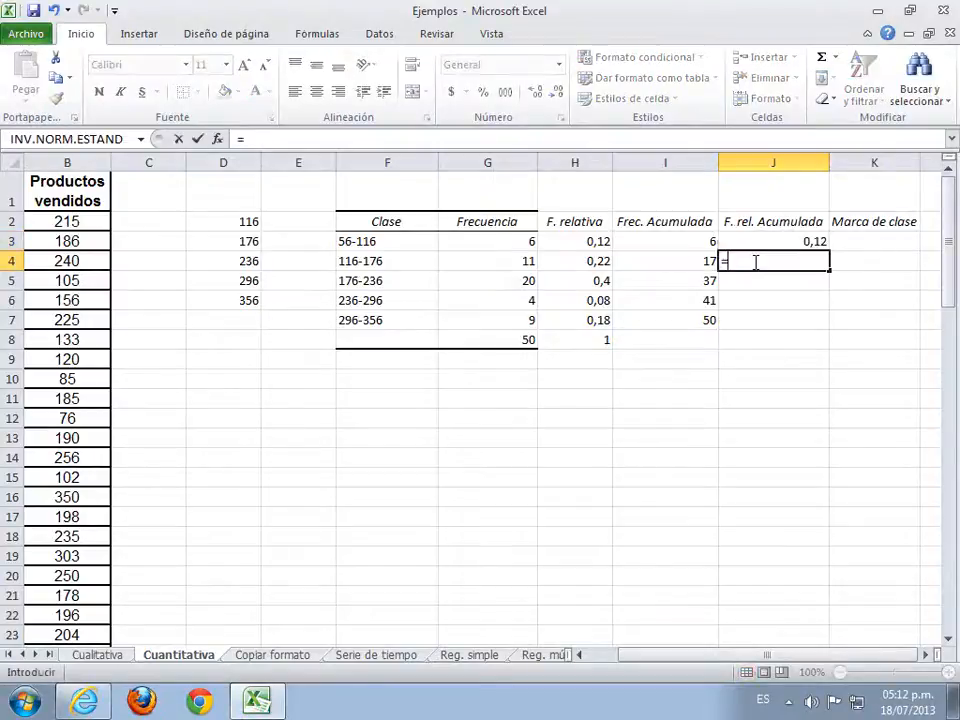
left_click(805, 243)
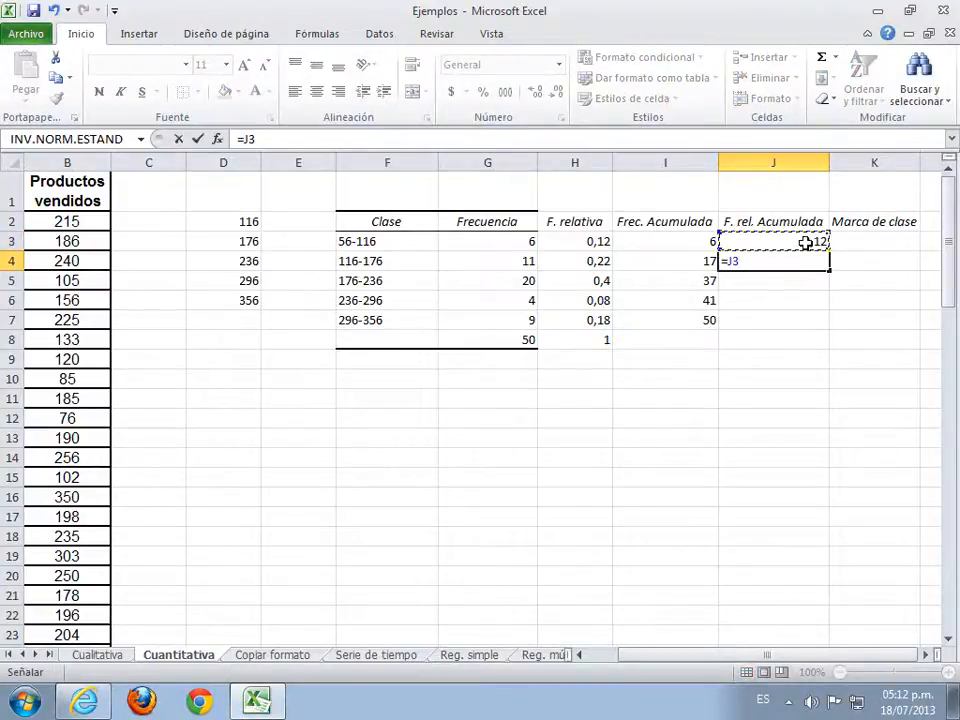
type("+")
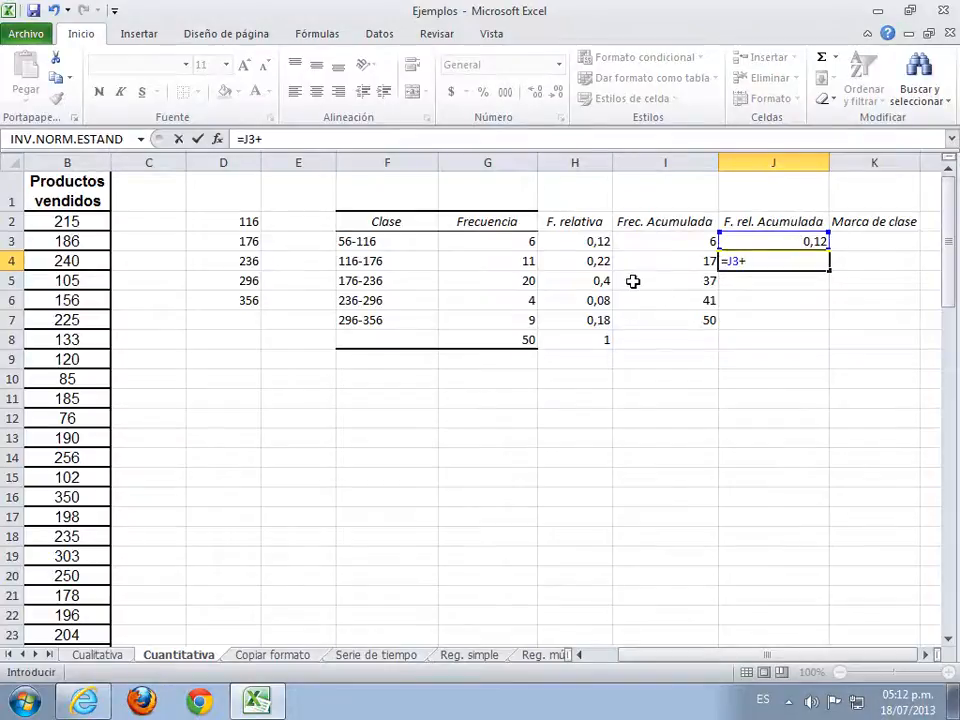
left_click(597, 263)
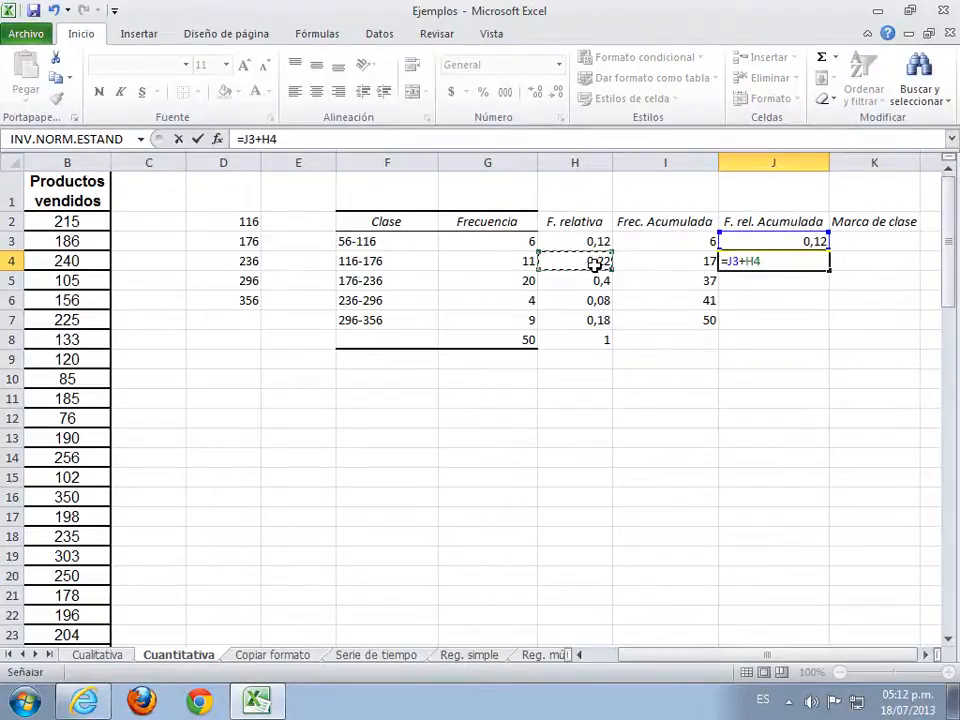
key("Return")
left_click(790, 265)
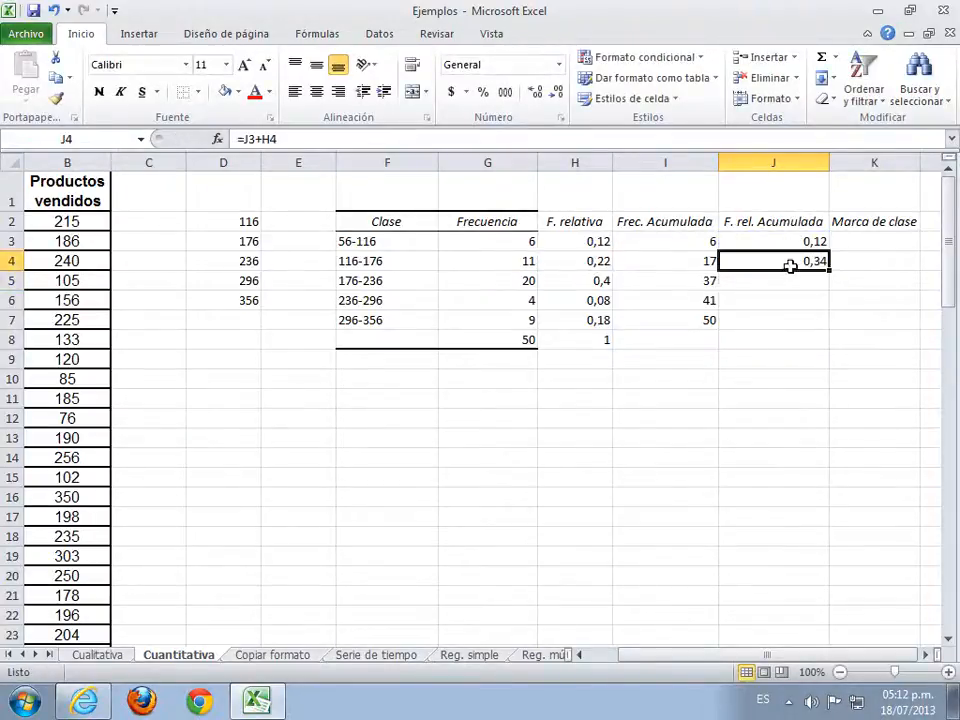
left_click_drag(828, 271, 821, 326)
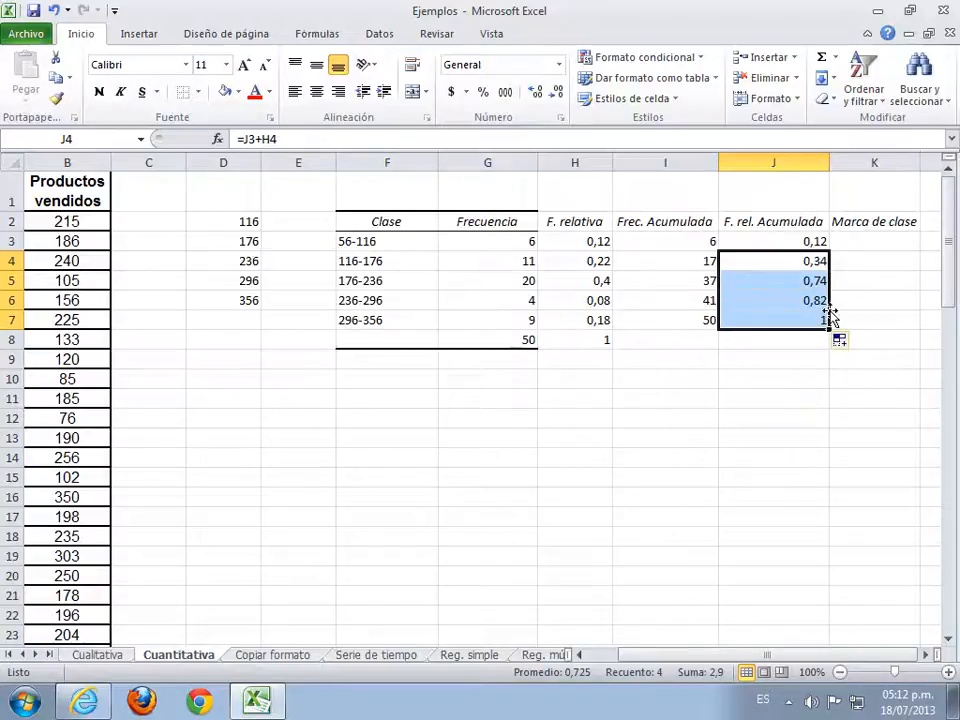
Step: Enter the first two class marks: =(56+116)/2 in K3 and 146 in K4
left_click(852, 249)
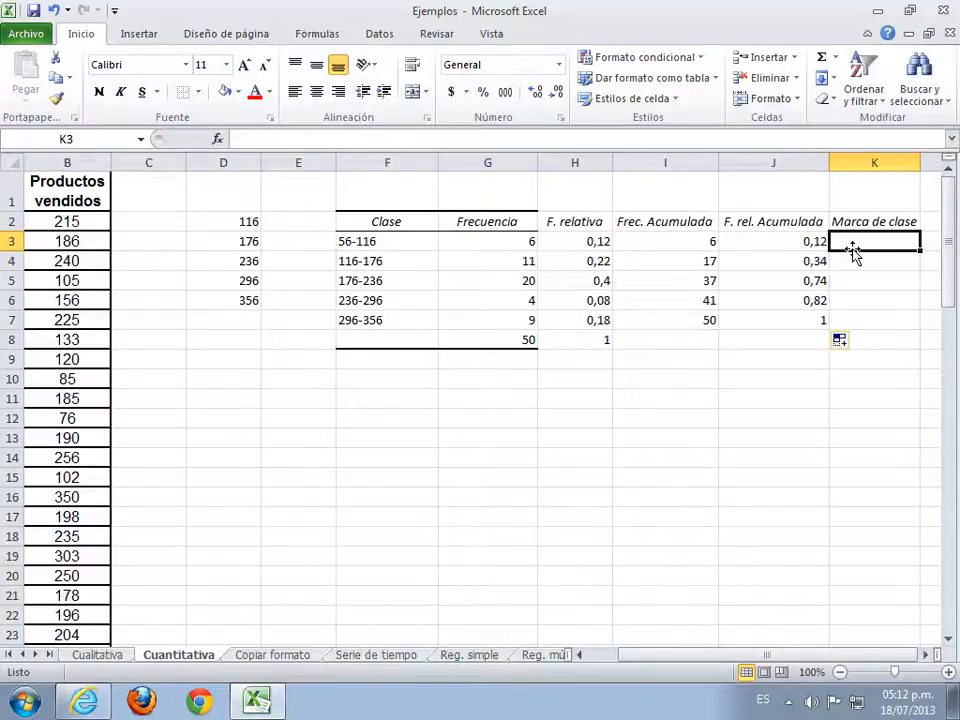
type("=")
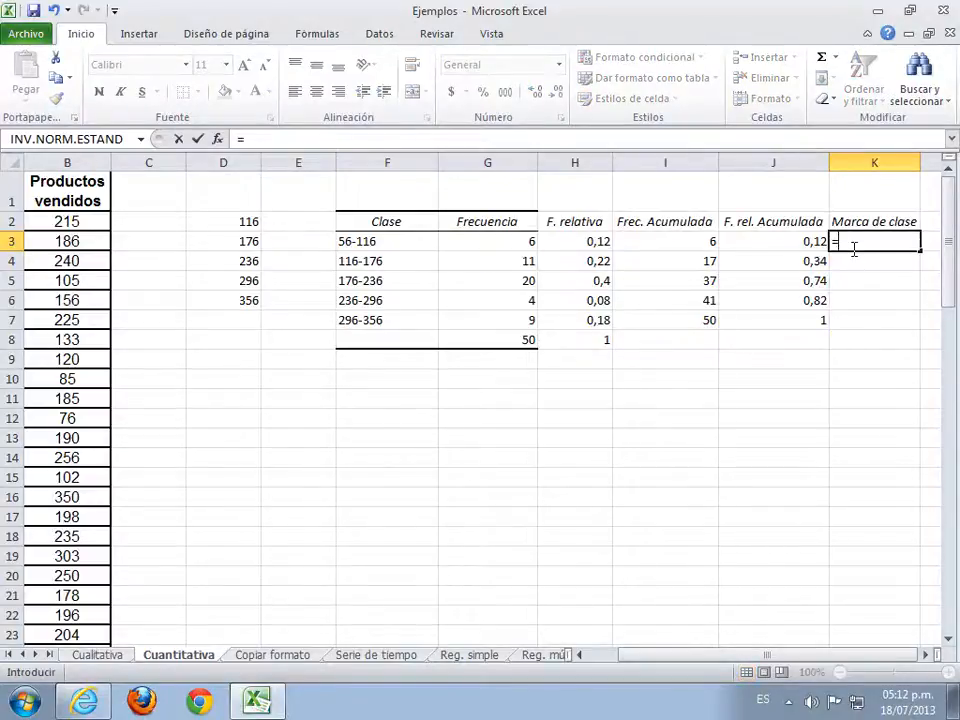
type("(56+116")
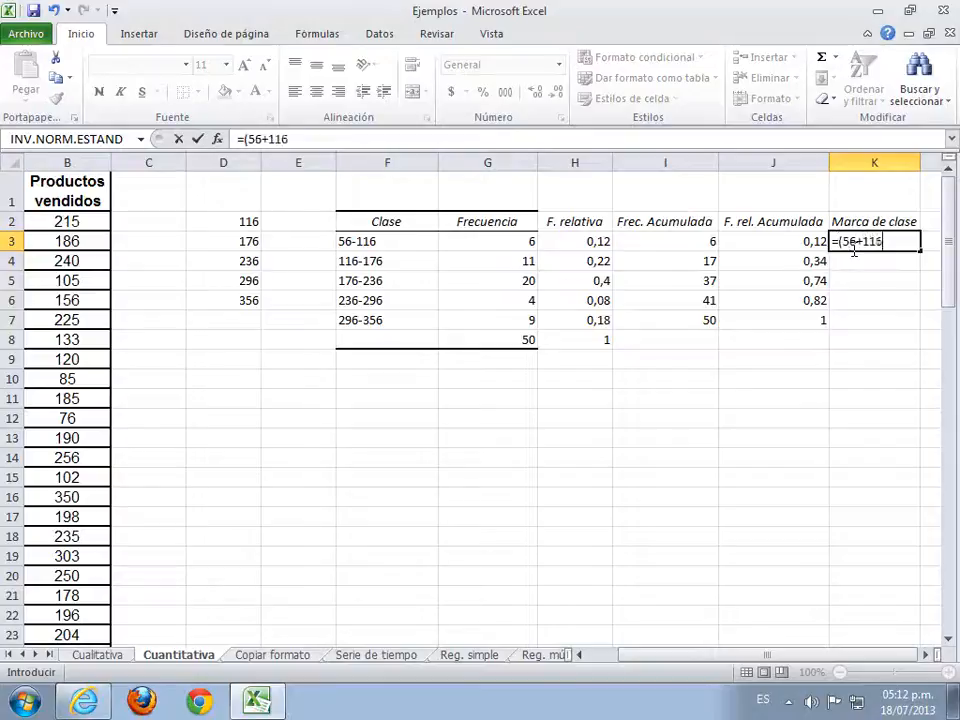
type(")/2")
key("Return")
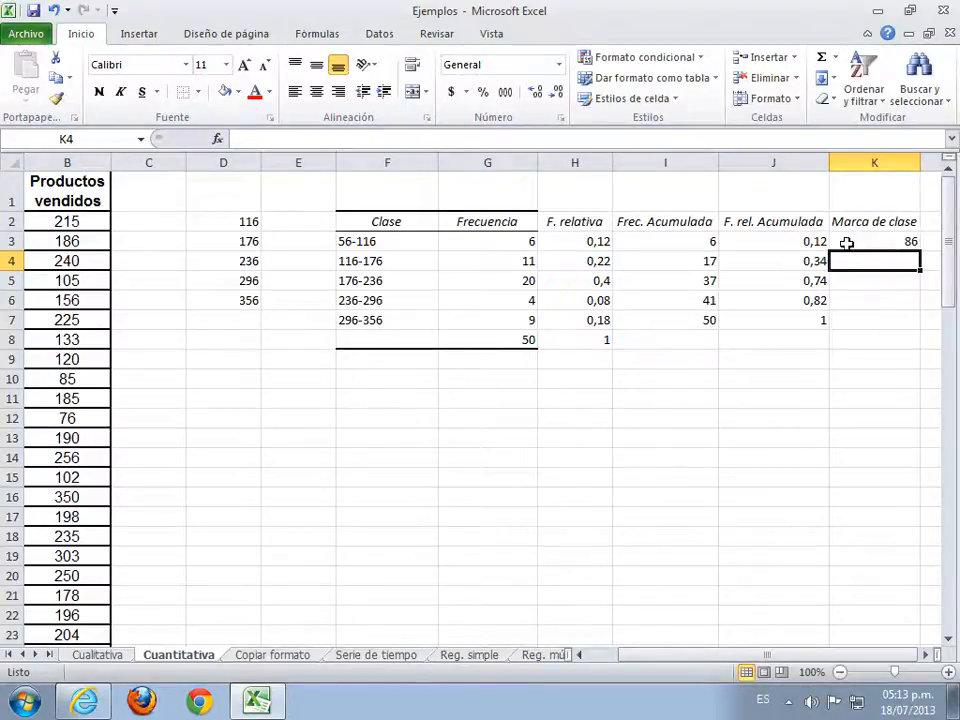
type("146")
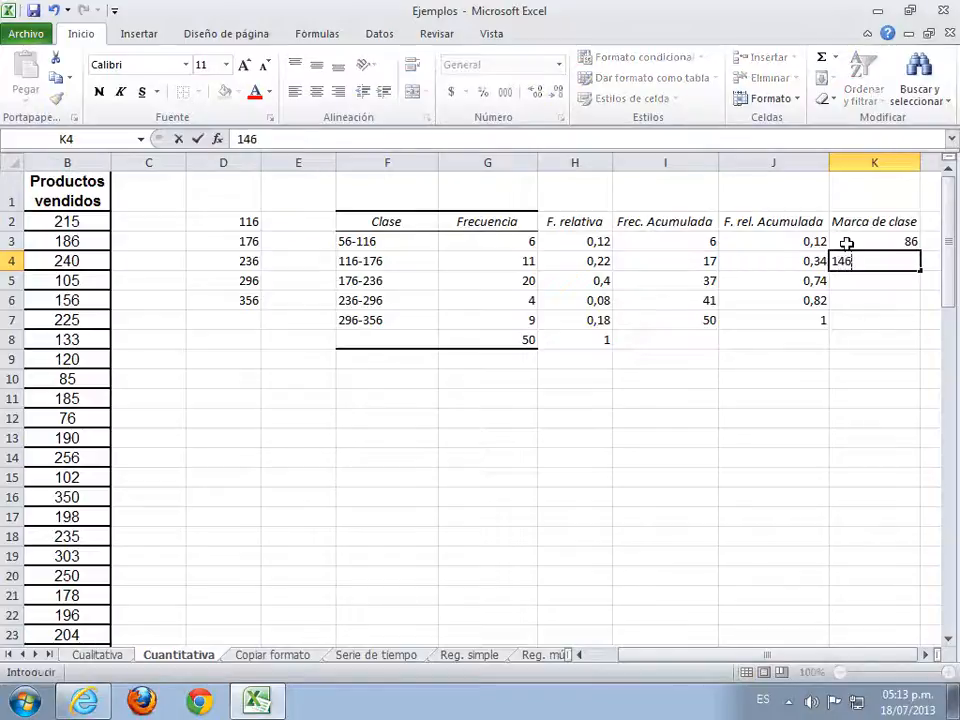
Step: Fill the class marks down to K7, replacing the filled entries in K5, K6 and K7 with 206, 266 and 326
left_click_drag(902, 241, 913, 321)
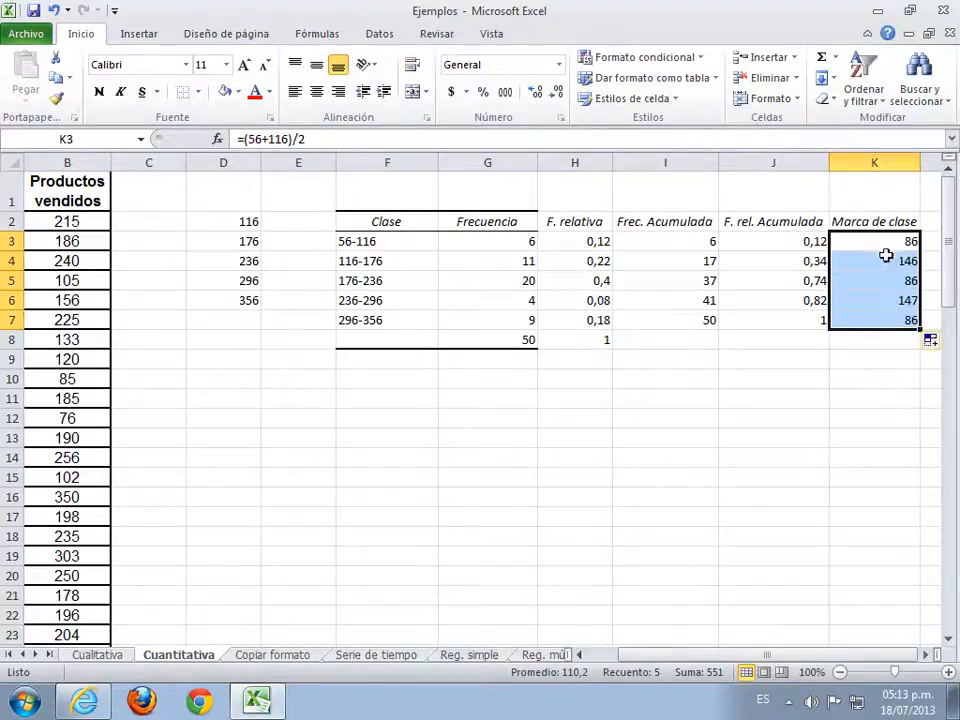
left_click(903, 281)
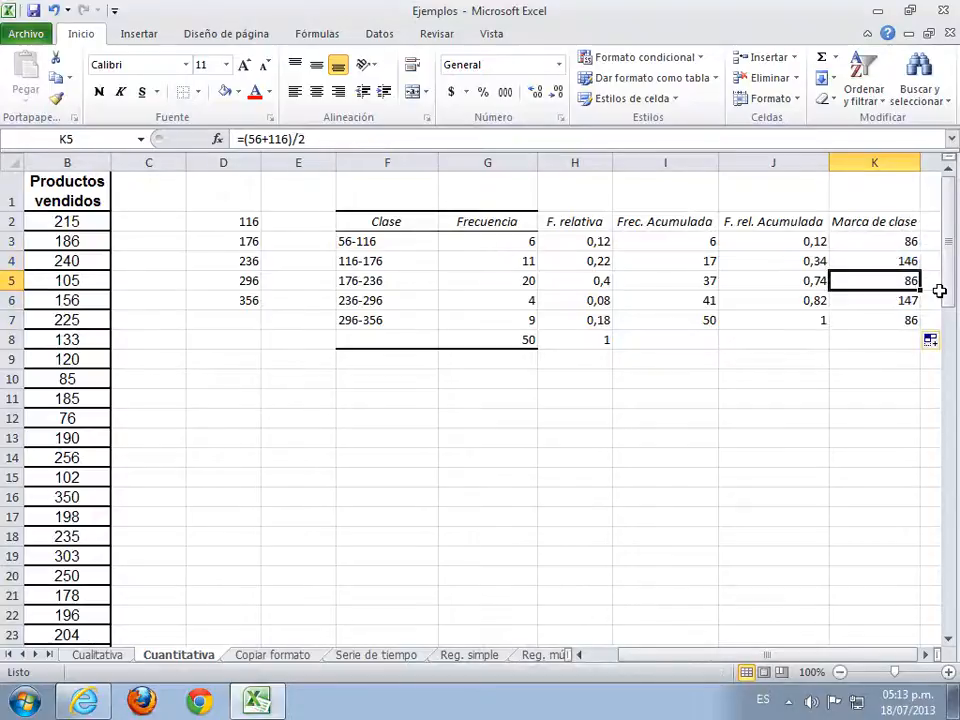
type("206")
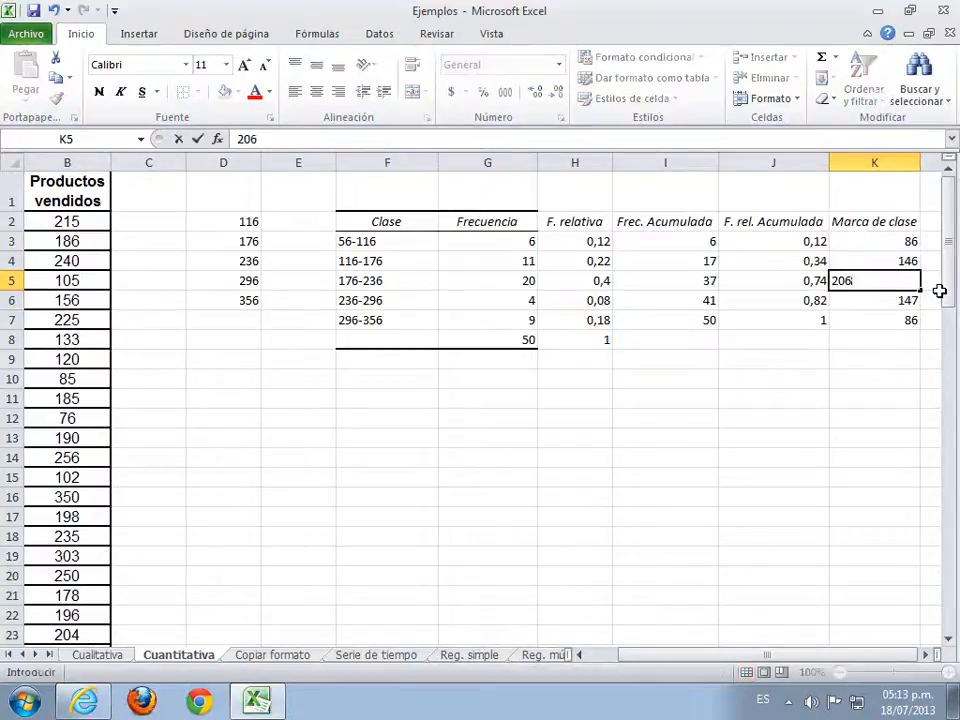
left_click(910, 301)
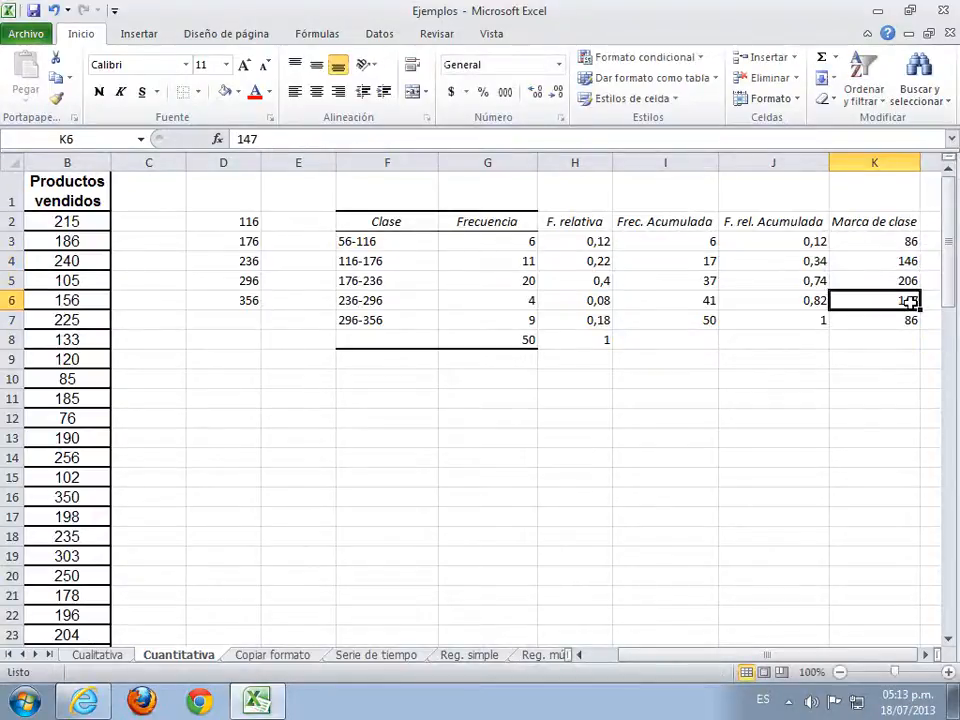
type("266")
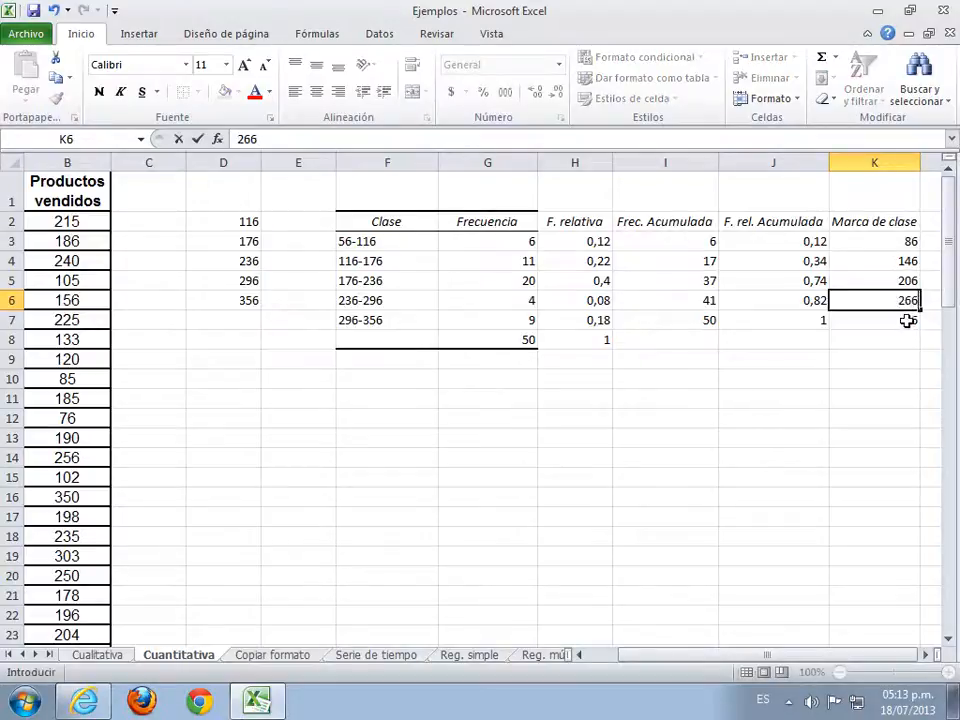
left_click(903, 318)
type("326")
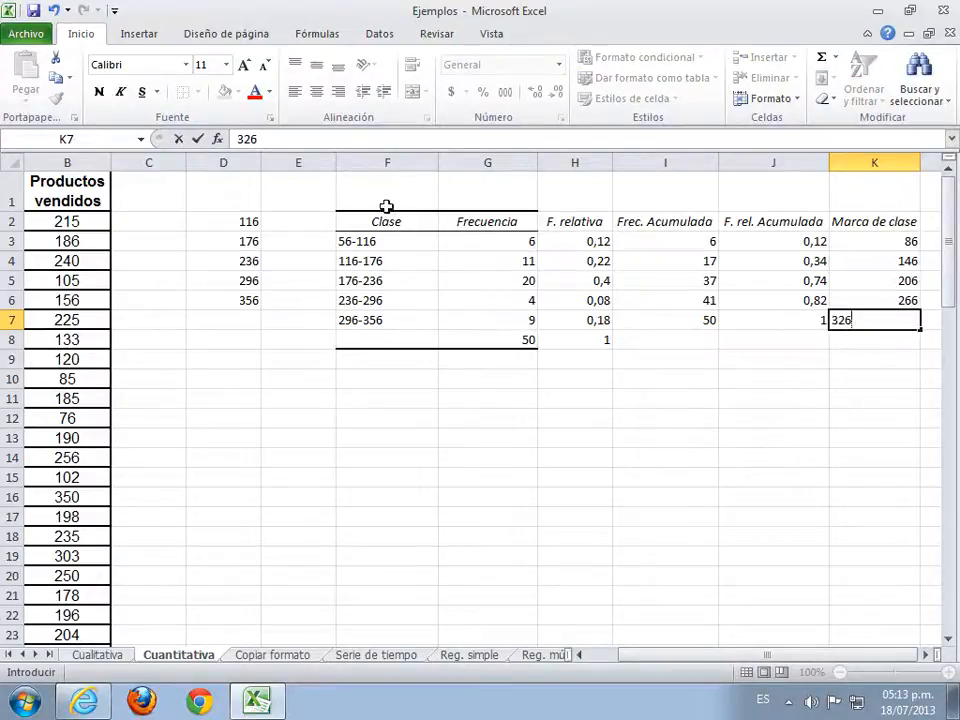
Step: Apply all borders to the frequency table F2:K8 and center its contents
left_click_drag(388, 221, 905, 337)
left_click(198, 91)
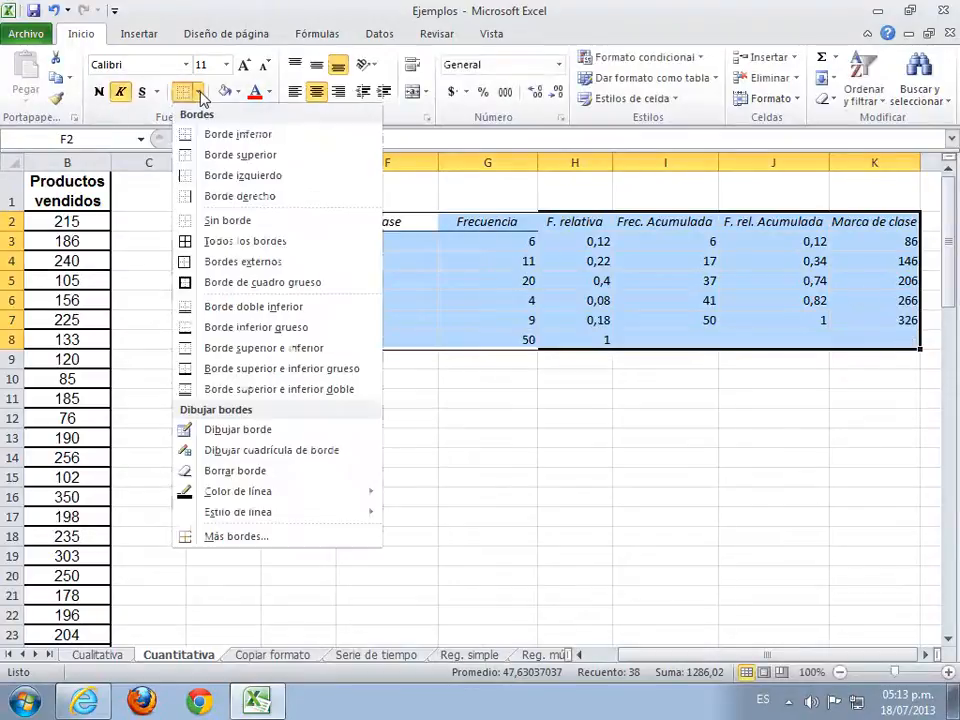
left_click(192, 243)
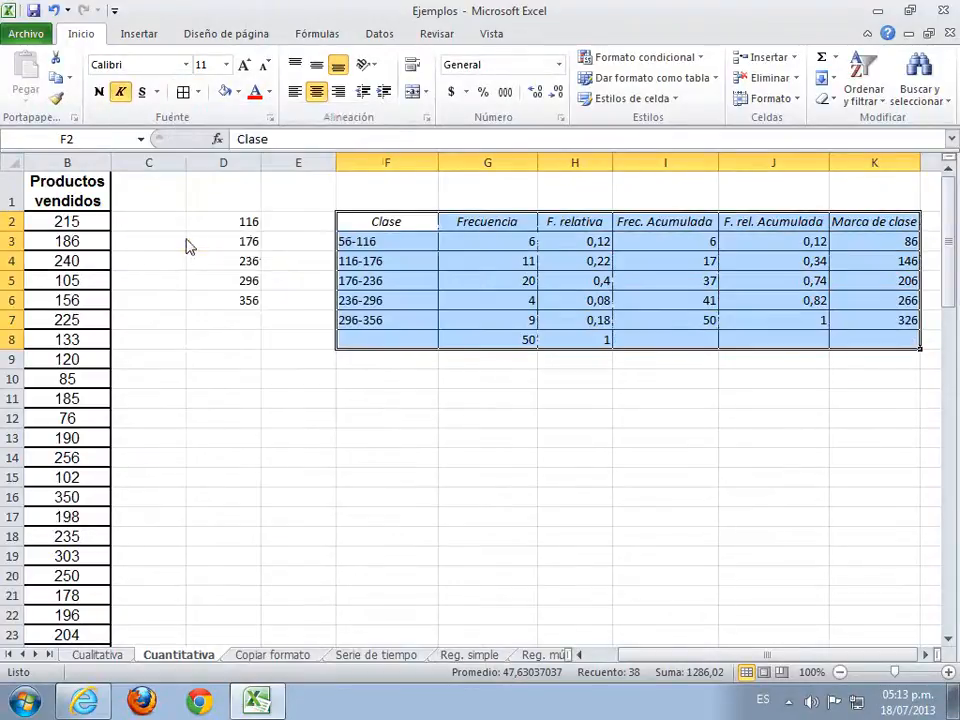
left_click(316, 92)
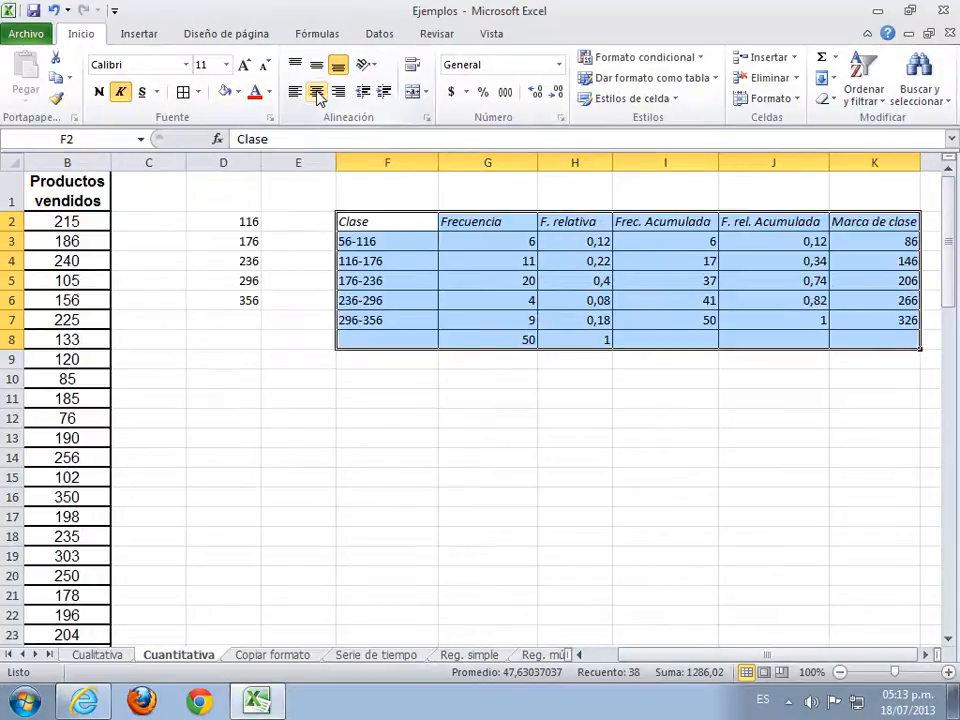
left_click(316, 92)
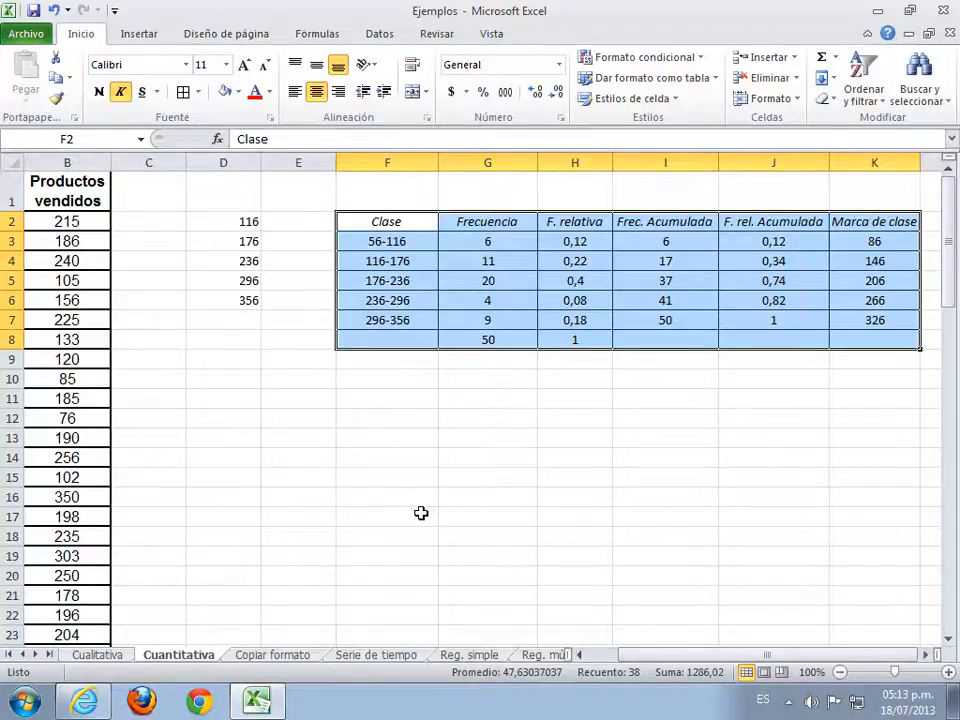
left_click(363, 445)
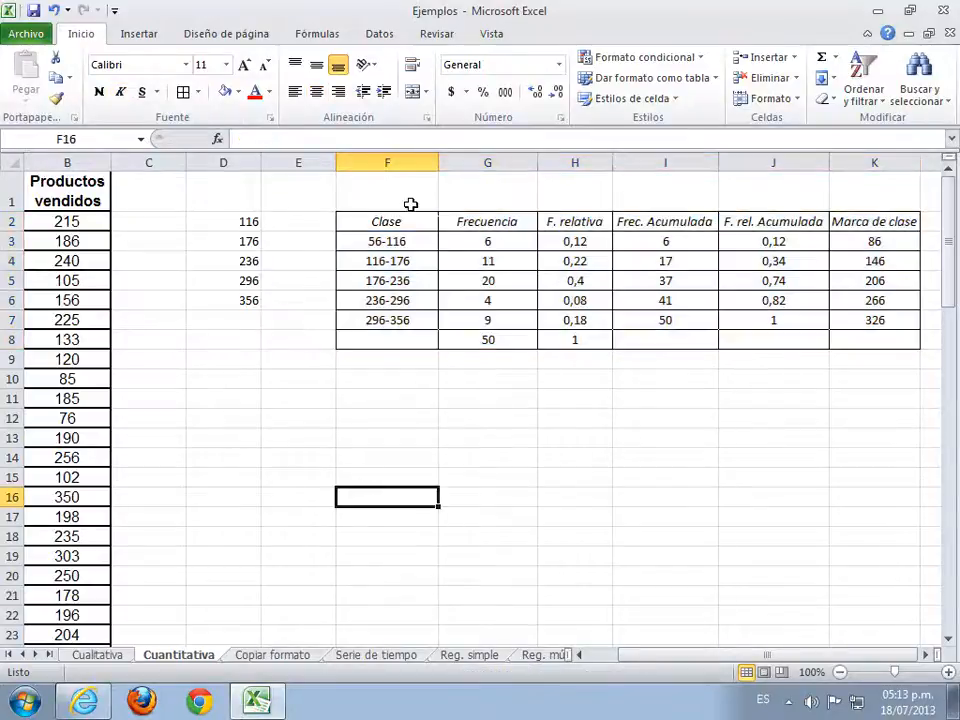
Step: Insert a 2-D clustered column chart of the classes and frequencies in F3:G7 and place it below the table
left_click_drag(396, 240, 456, 315)
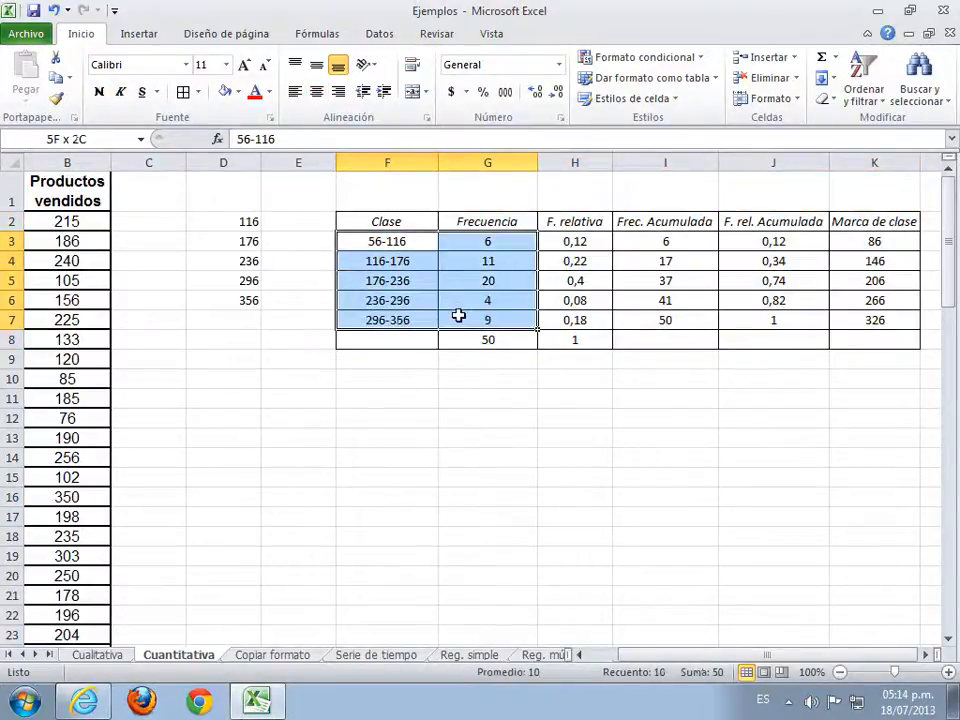
left_click(137, 33)
left_click(319, 104)
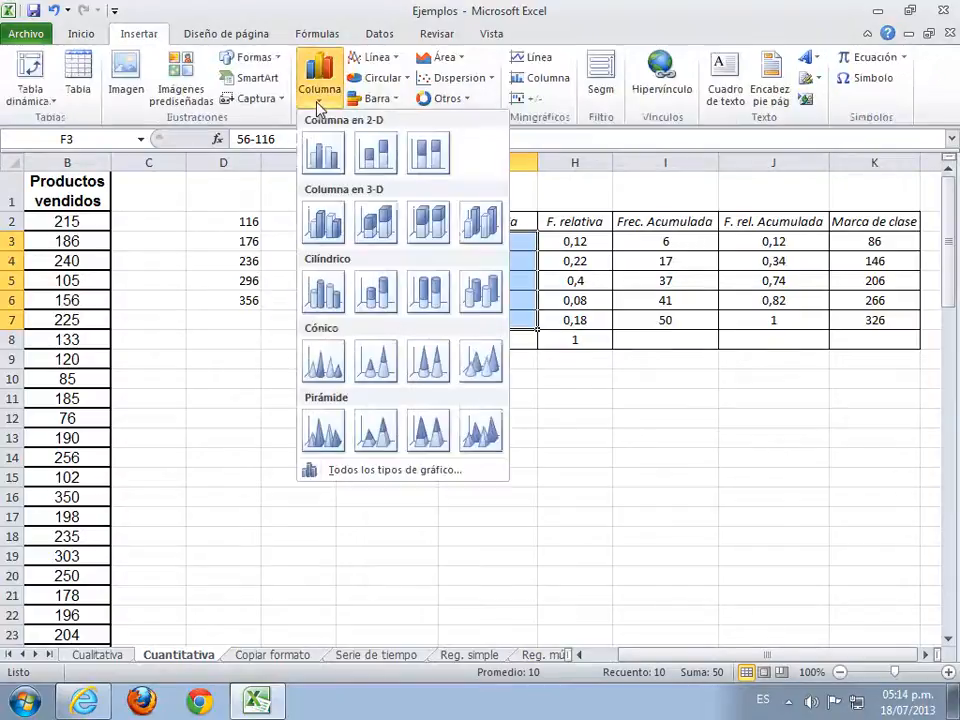
left_click(324, 158)
left_click_drag(700, 321, 682, 404)
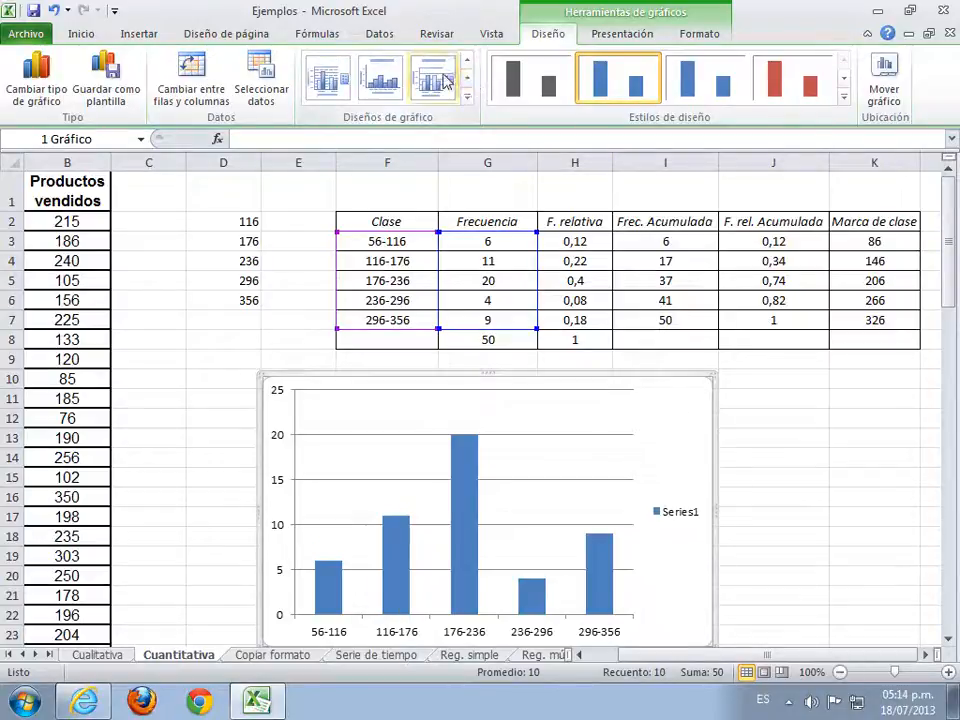
Step: Apply a chart layout with chart and axis titles, and title the chart "PRODUCTOS VENDIDOS"
left_click(433, 78)
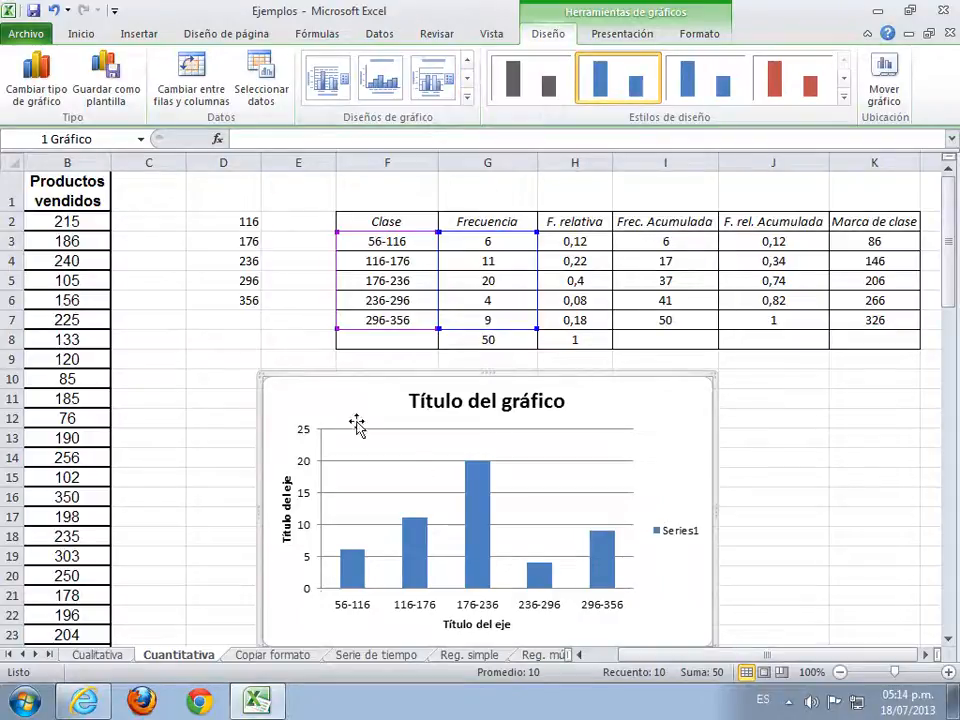
left_click(491, 403)
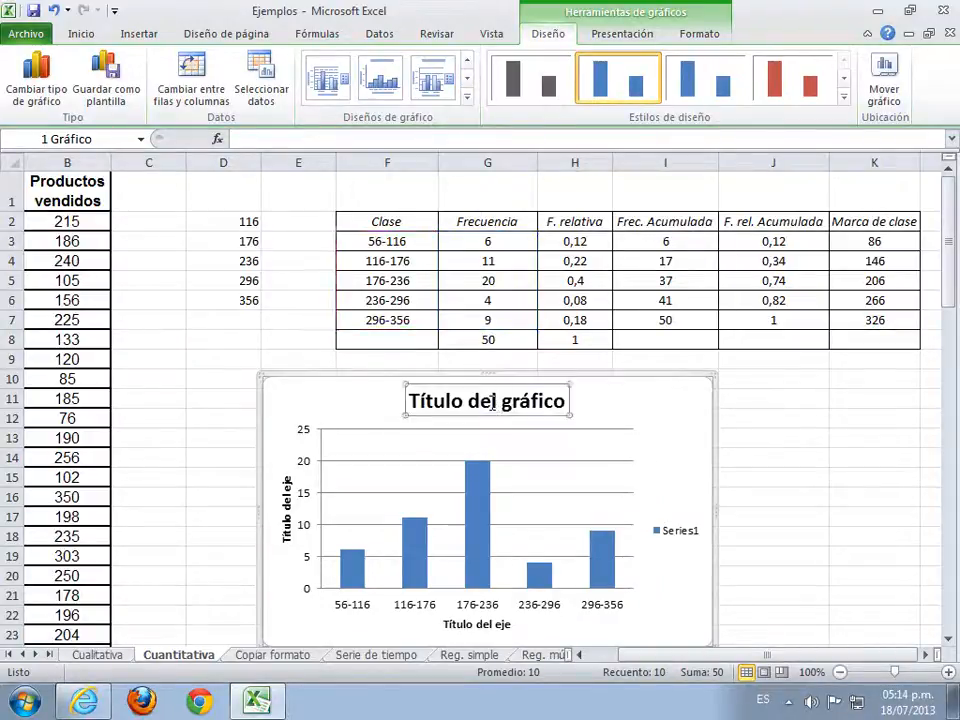
type("PR")
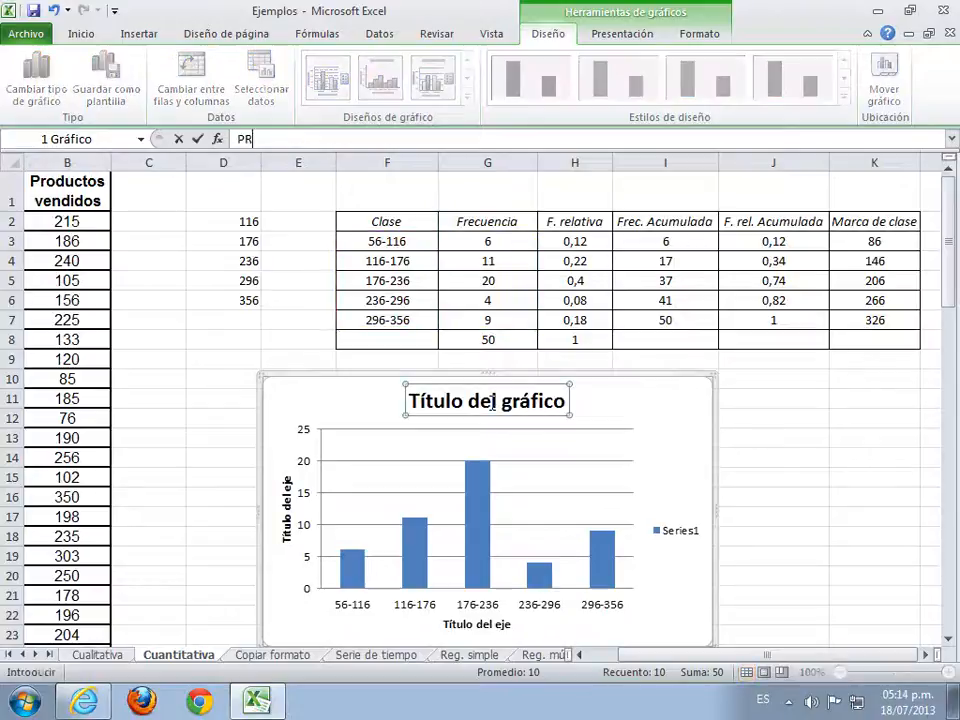
type("ODUCTOS VENDIDOS")
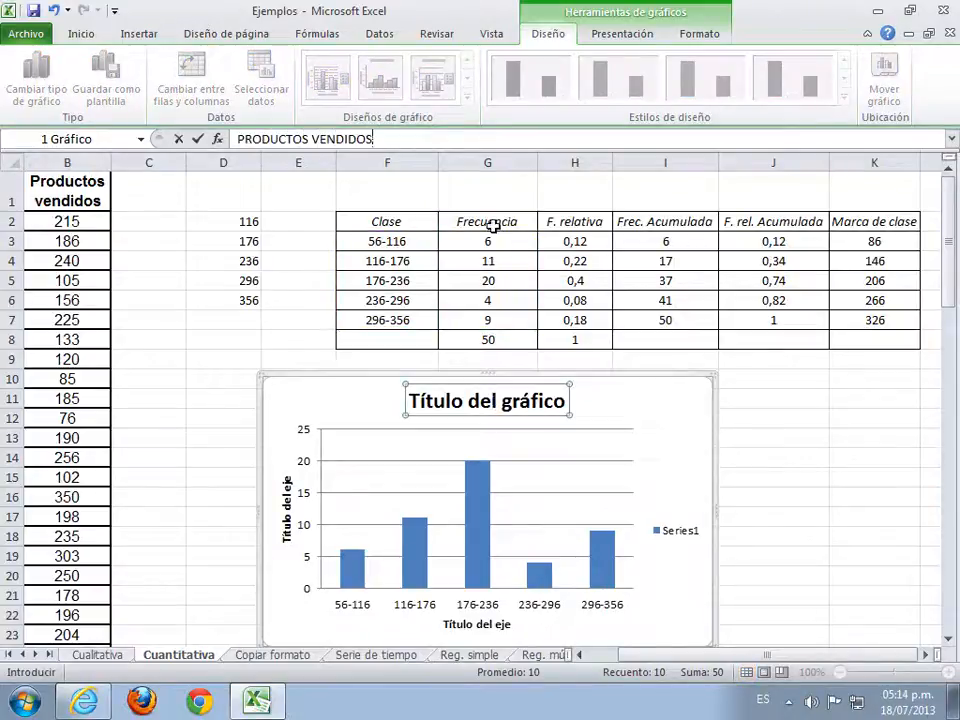
Step: Set the chart's horizontal axis title to "Numero de productos"
left_click(484, 630)
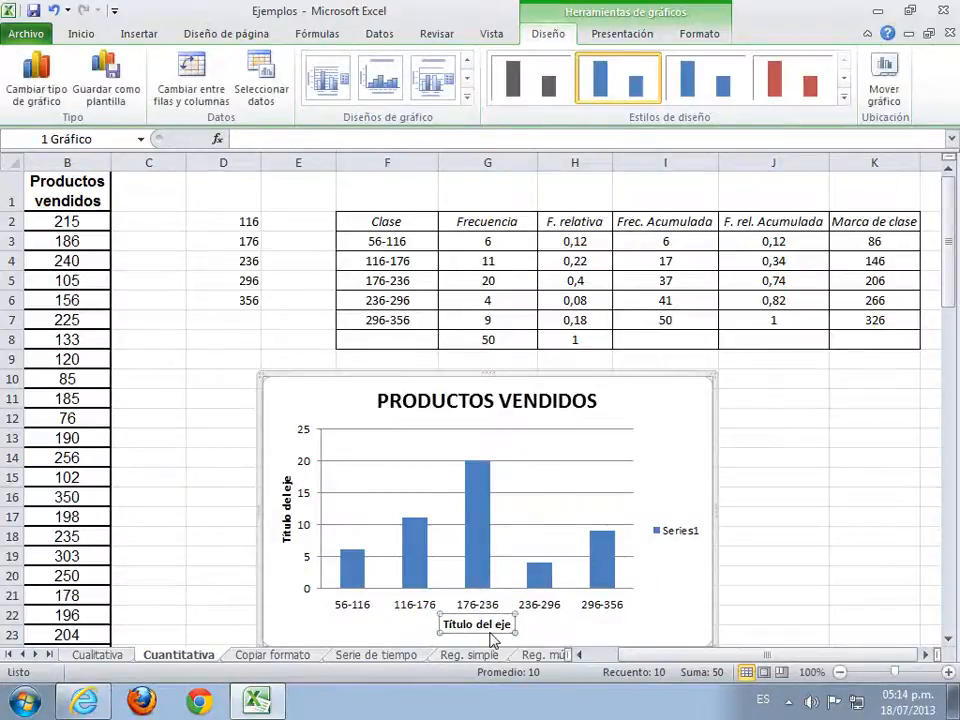
type("n´´UMER")
key("BackSpace")
key("BackSpace")
key("BackSpace")
key("BackSpace")
key("BackSpace")
key("BackSpace")
key("BackSpace")
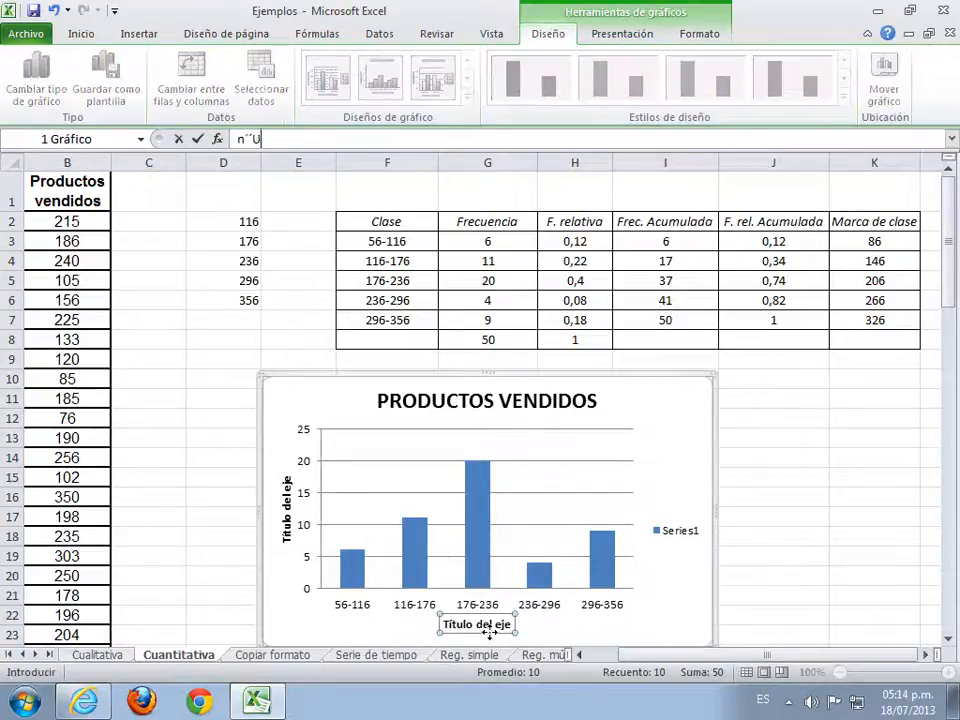
type("Numero de productos")
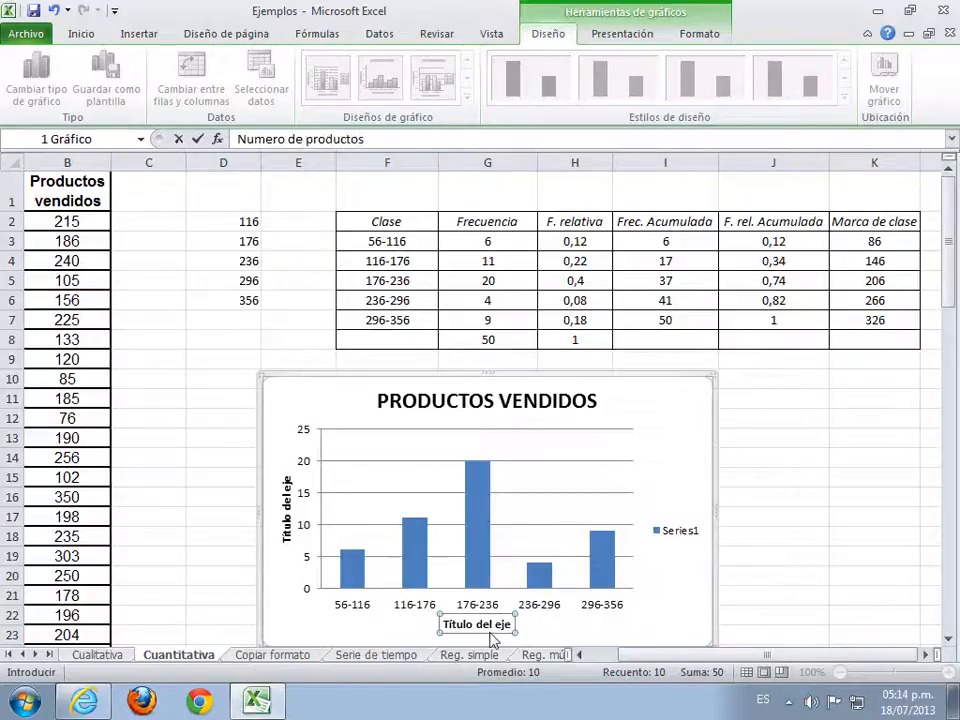
Step: Set the chart's vertical axis title to "Numero de vendedores"
left_click(286, 505)
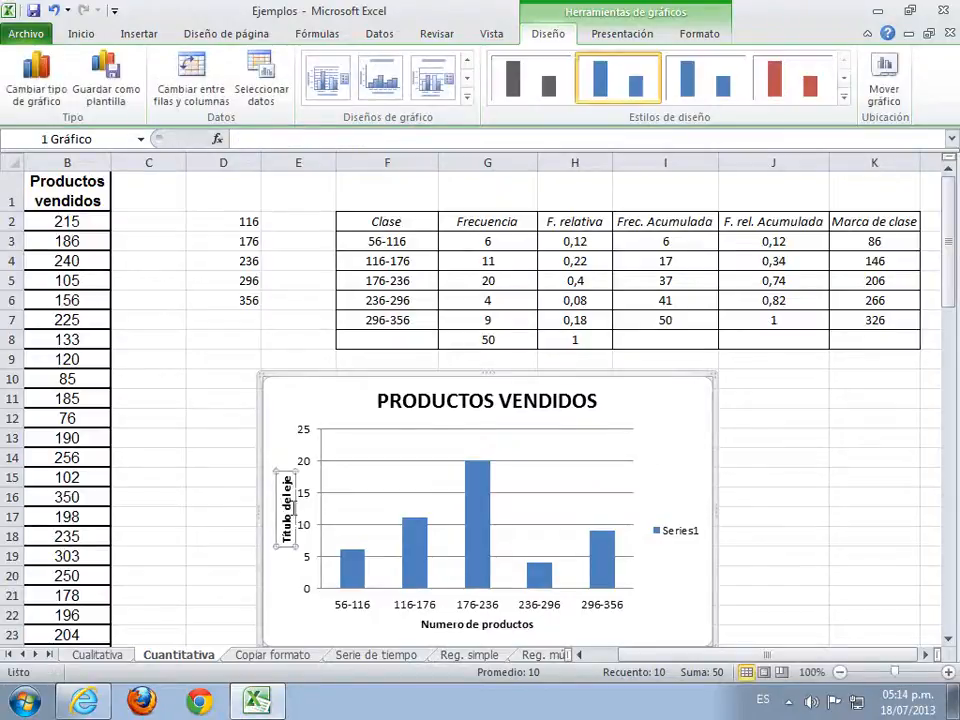
type("N´umero de v")
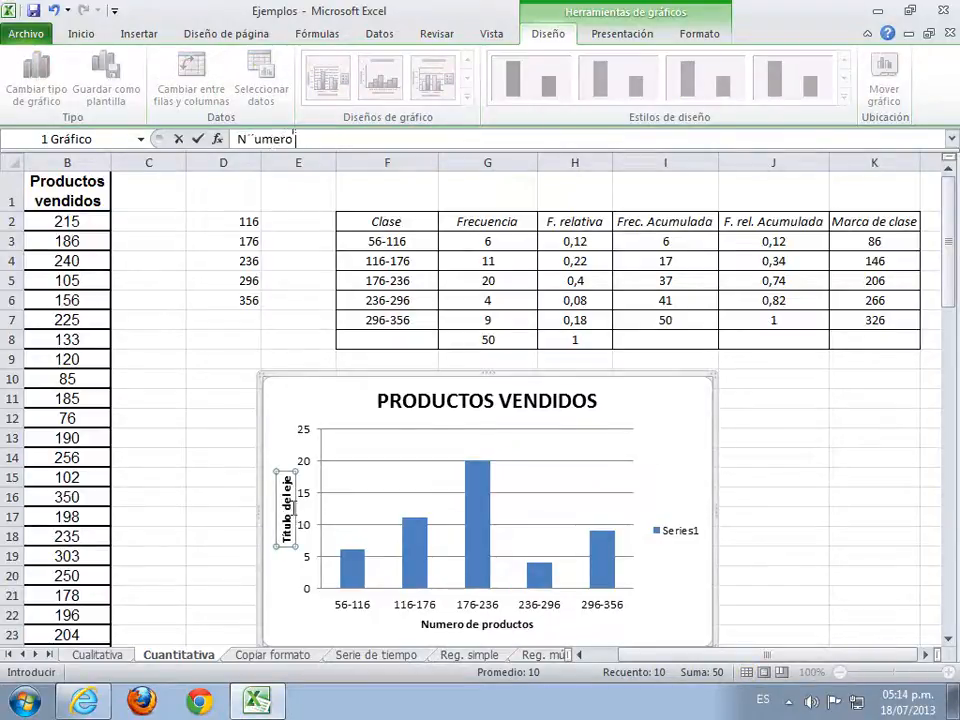
type("en")
key("BackSpace")
key("BackSpace")
key("BackSpace")
key("BackSpace")
key("BackSpace")
key("BackSpace")
key("BackSpace")
key("BackSpace")
key("BackSpace")
key("BackSpace")
key("BackSpace")
key("BackSpace")
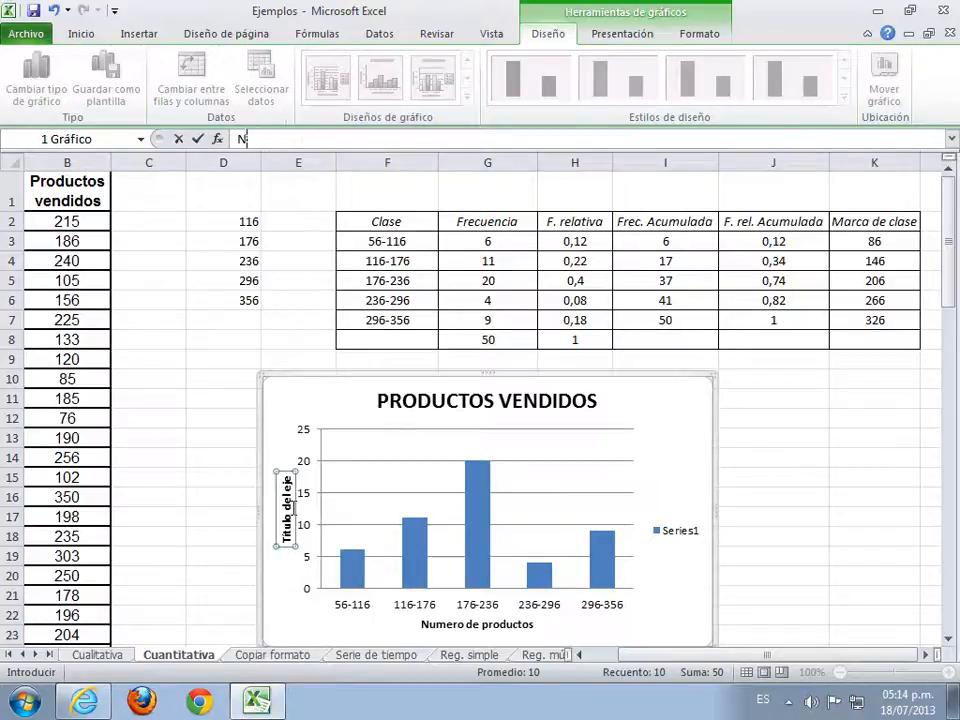
type("umero de v")
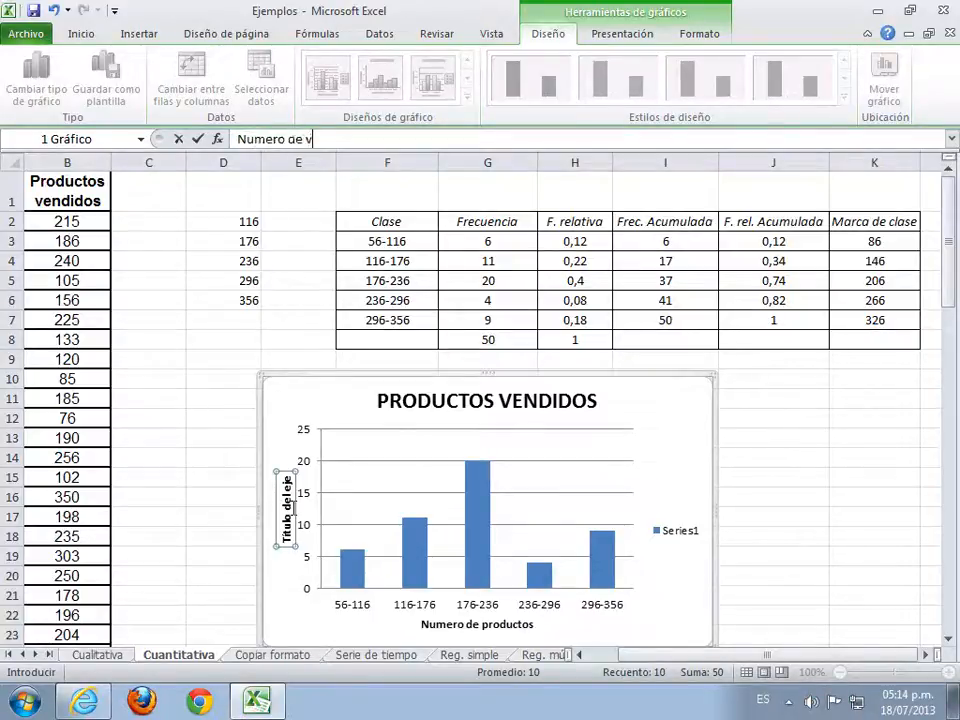
type("endedores")
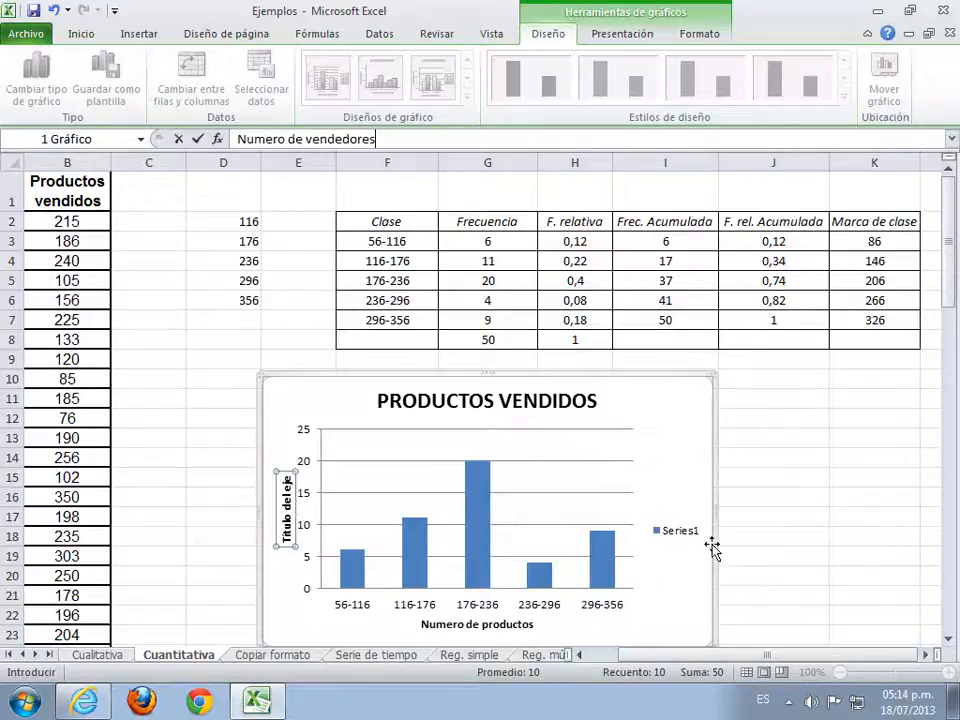
left_click(748, 530)
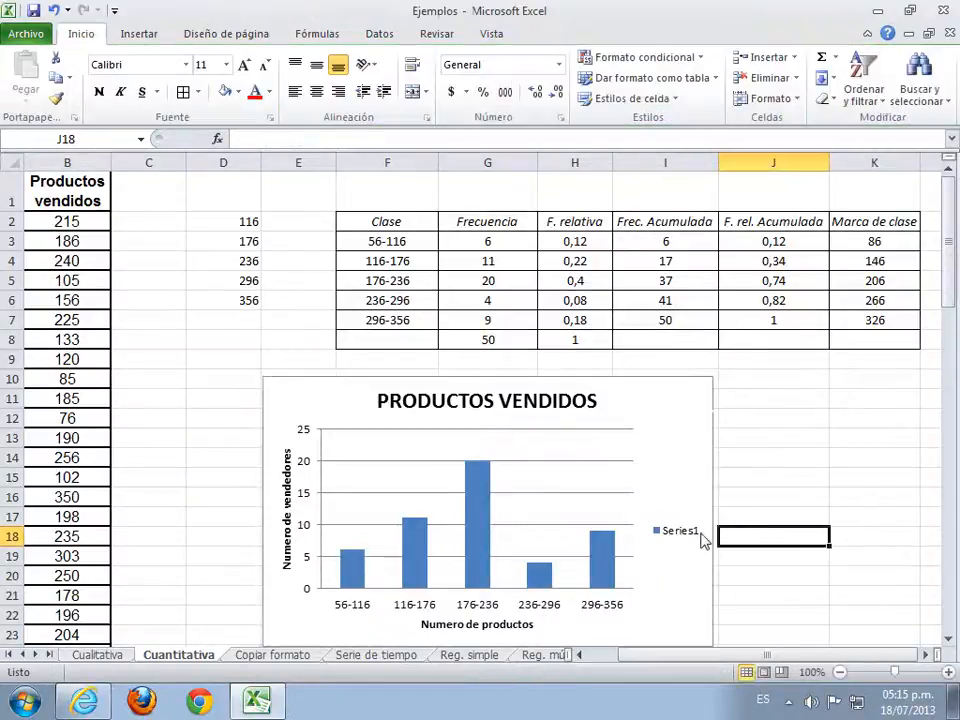
Step: Delete the chart's legend and set the gap width of the data series to 0 %
left_click(700, 537)
key("Delete")
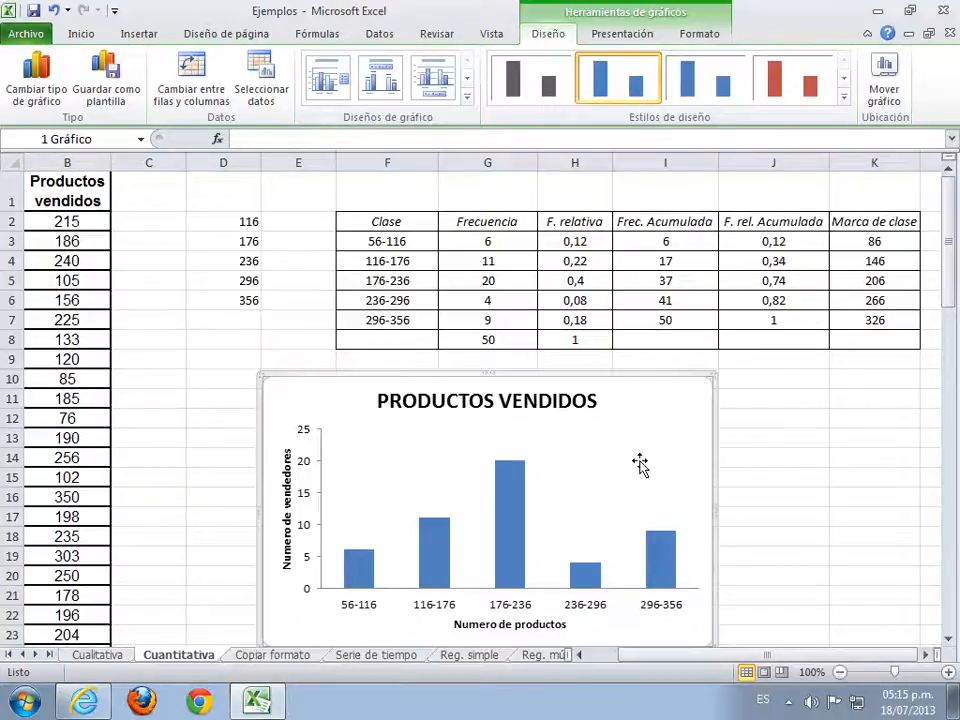
right_click(664, 568)
left_click(771, 550)
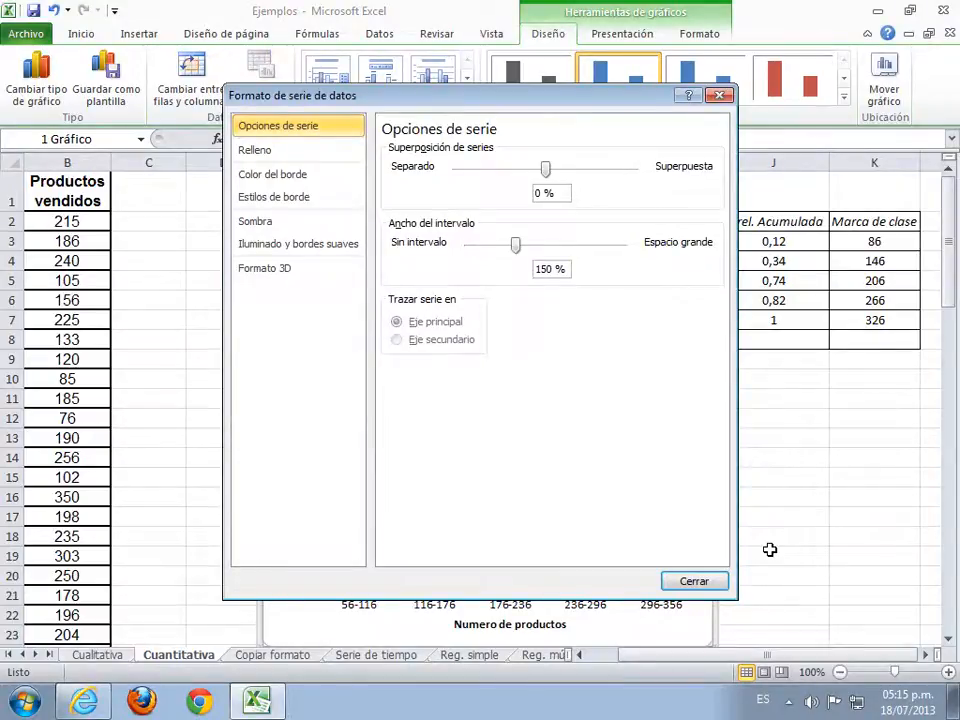
left_click_drag(514, 245, 467, 249)
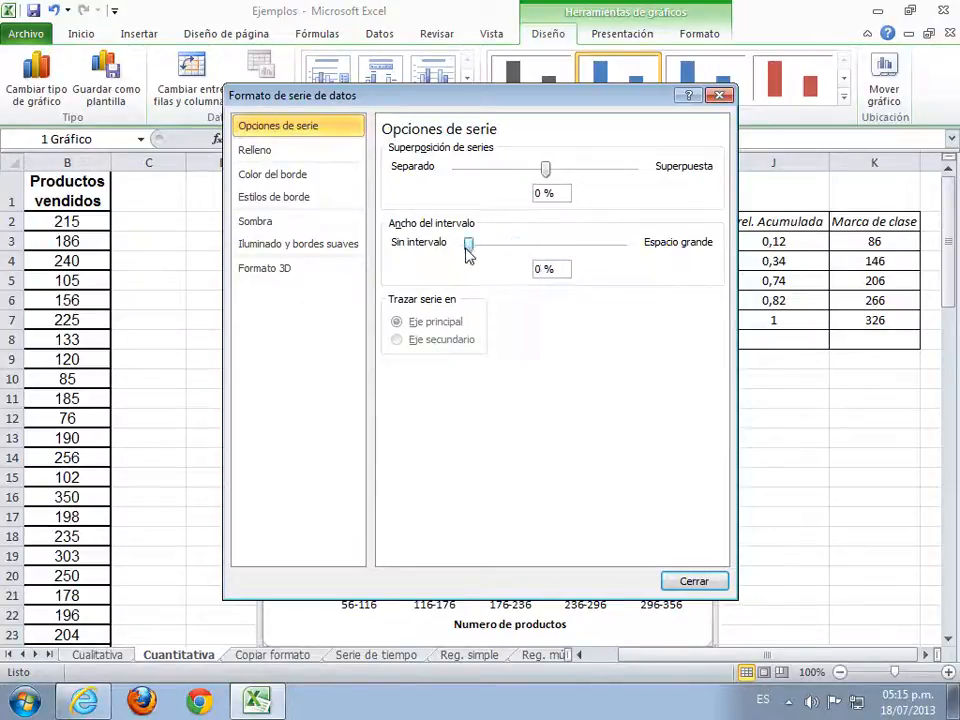
left_click(693, 585)
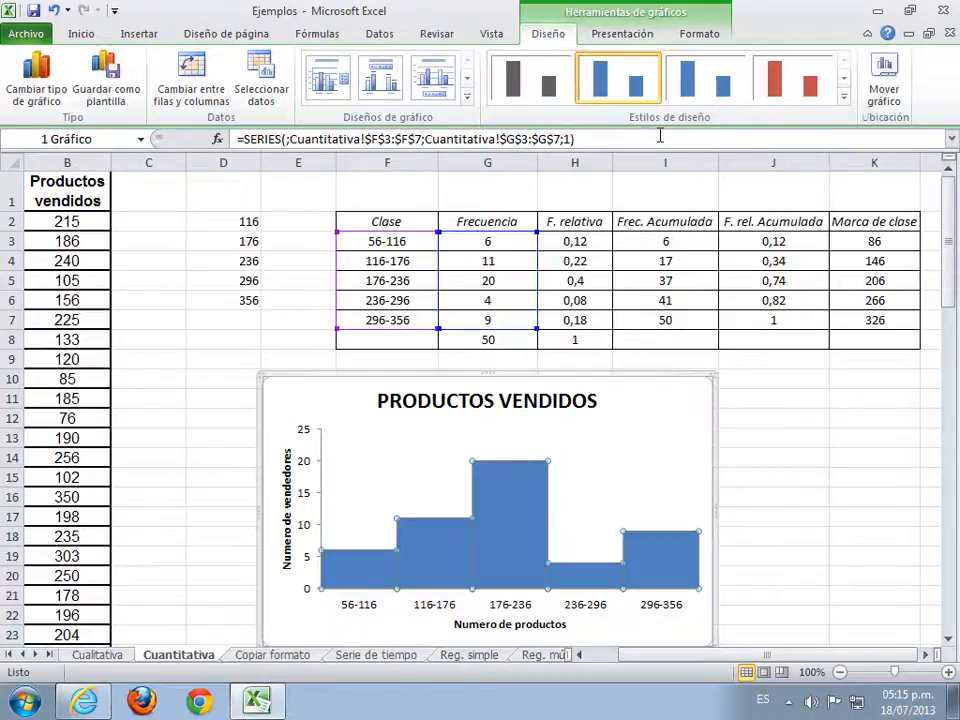
Step: Apply a blue beveled chart style and add data labels to the columns
left_click(844, 84)
left_click(844, 84)
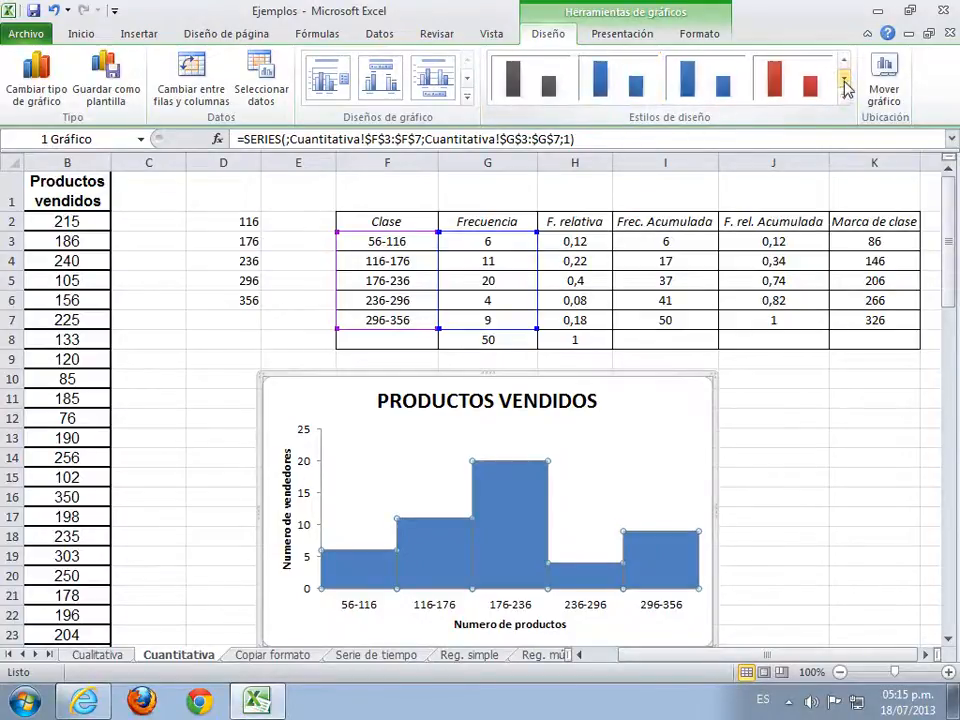
left_click(710, 84)
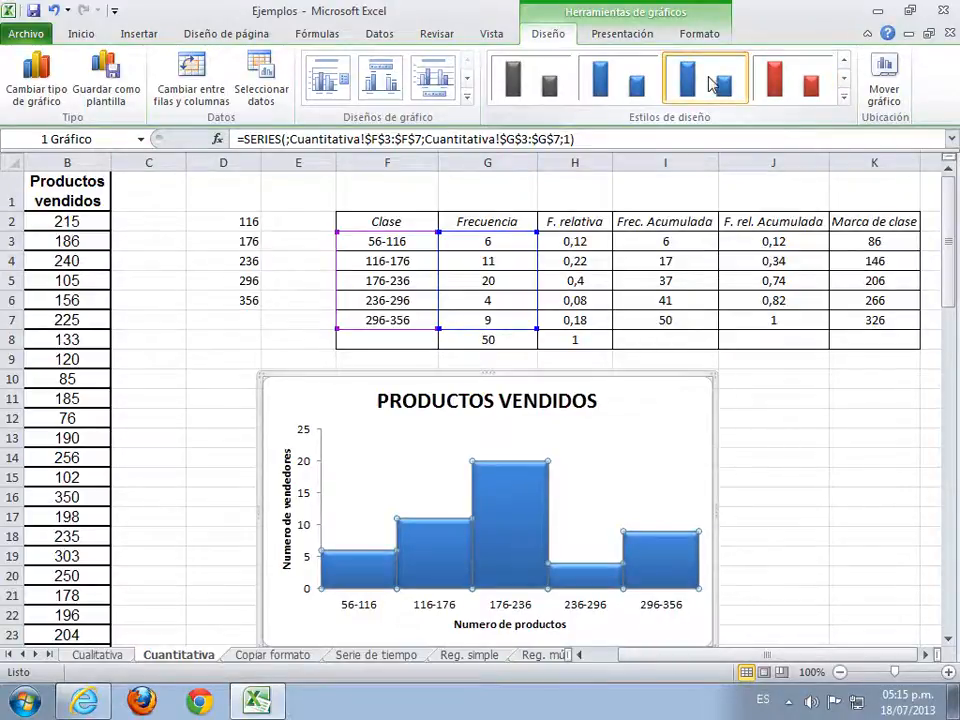
right_click(655, 577)
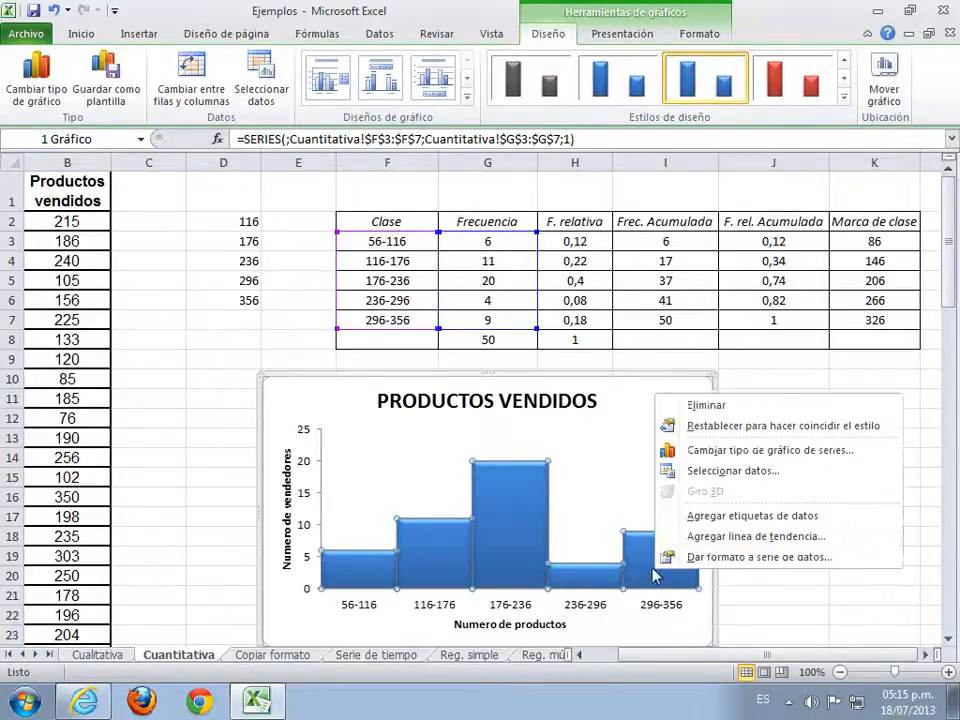
left_click(688, 516)
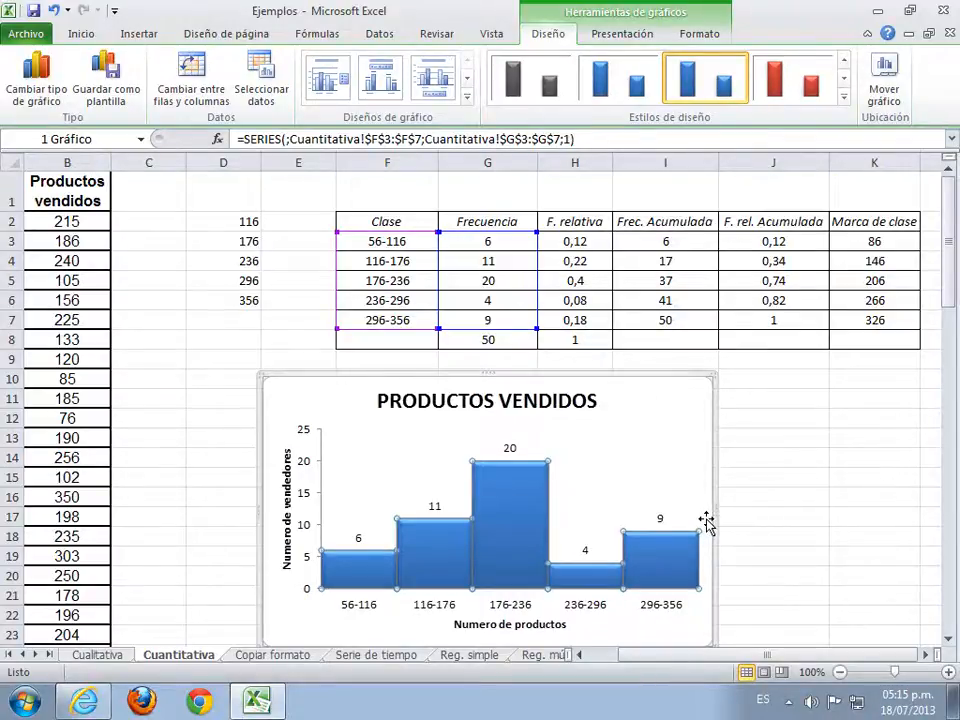
scroll(706, 521, "down", 3)
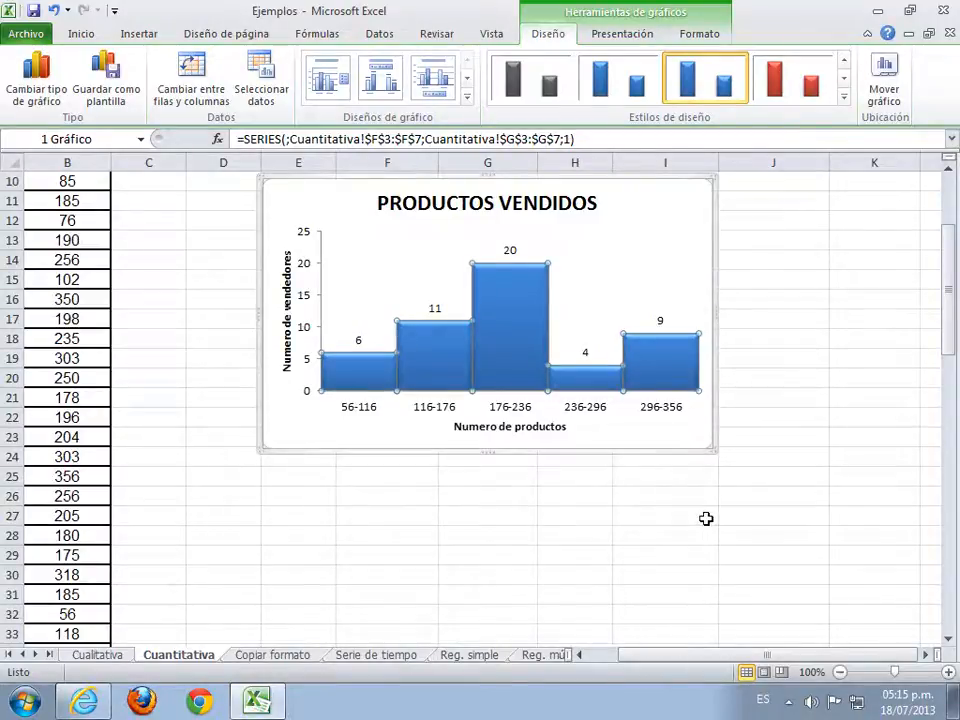
scroll(706, 518, "up", 3)
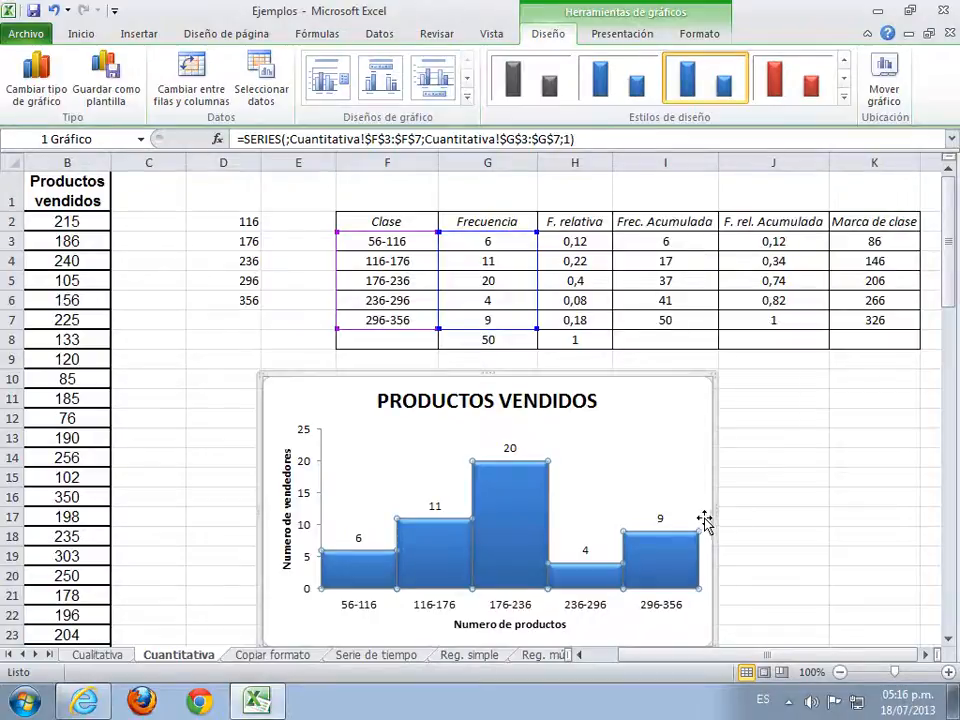
Step: Enter 0 in cell D1 above the list of upper class limits
left_click(229, 190)
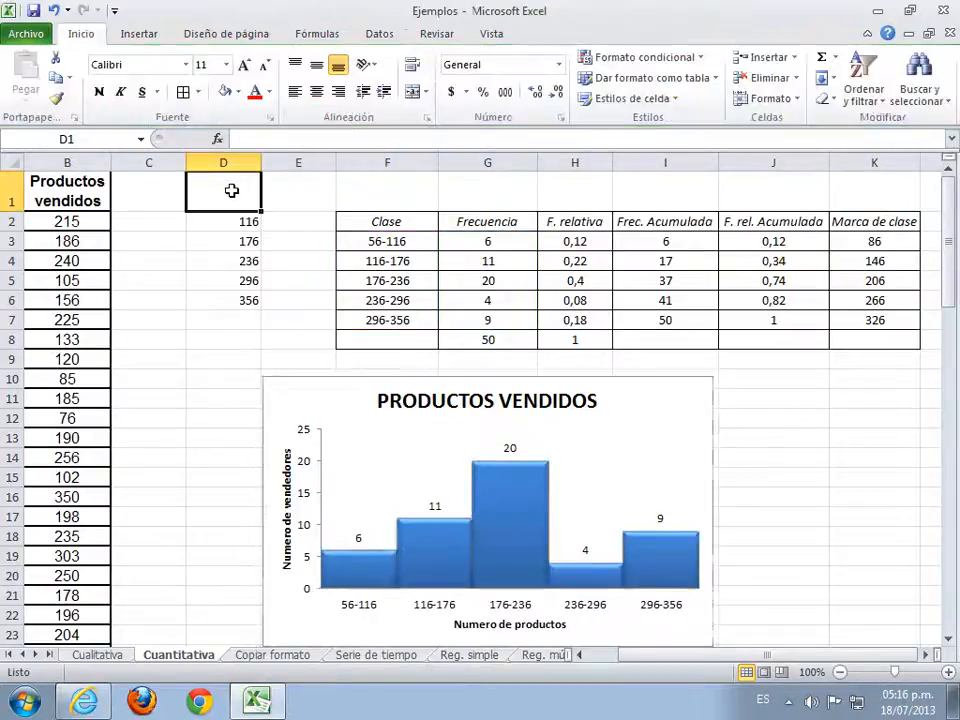
type("0")
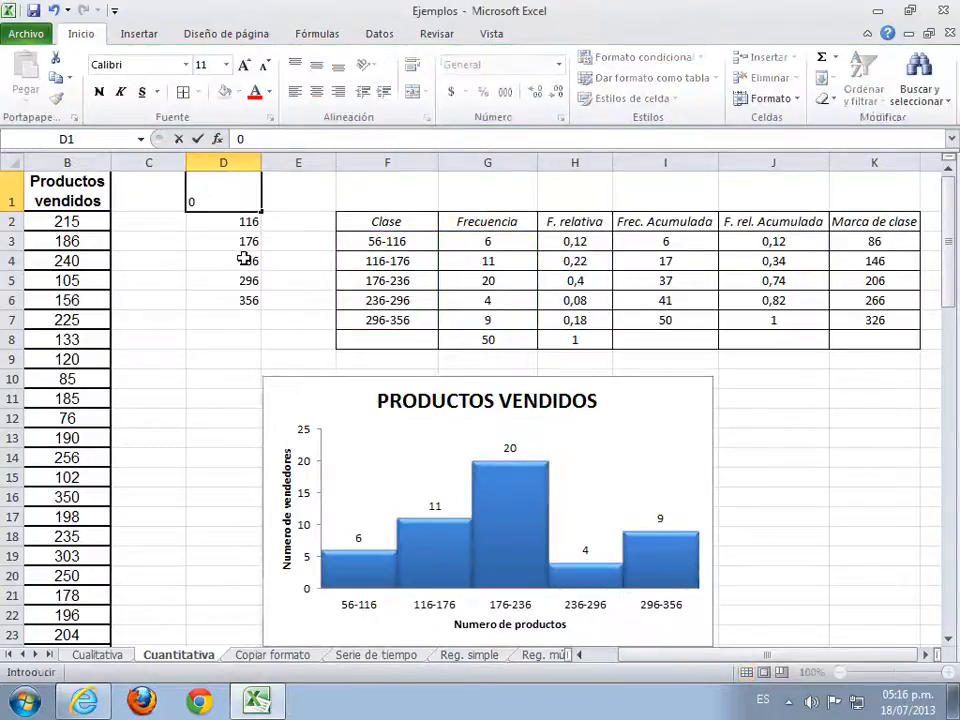
left_click(208, 350)
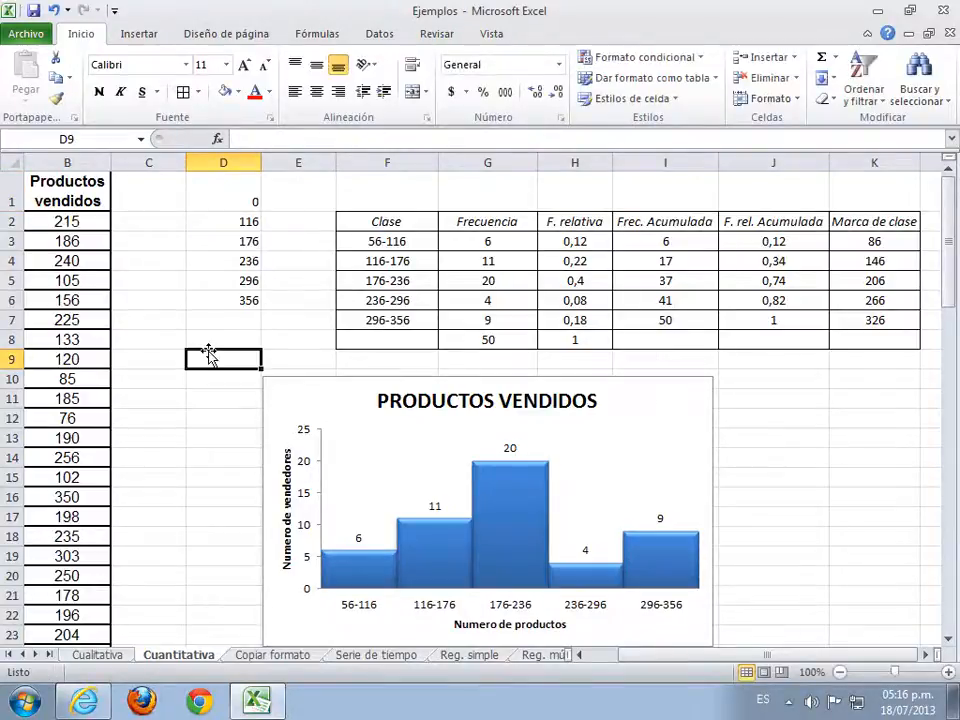
Step: Copy the class limits in D1:D6 and paste them into the cells starting at D26, below the chart
left_click_drag(252, 205, 250, 296)
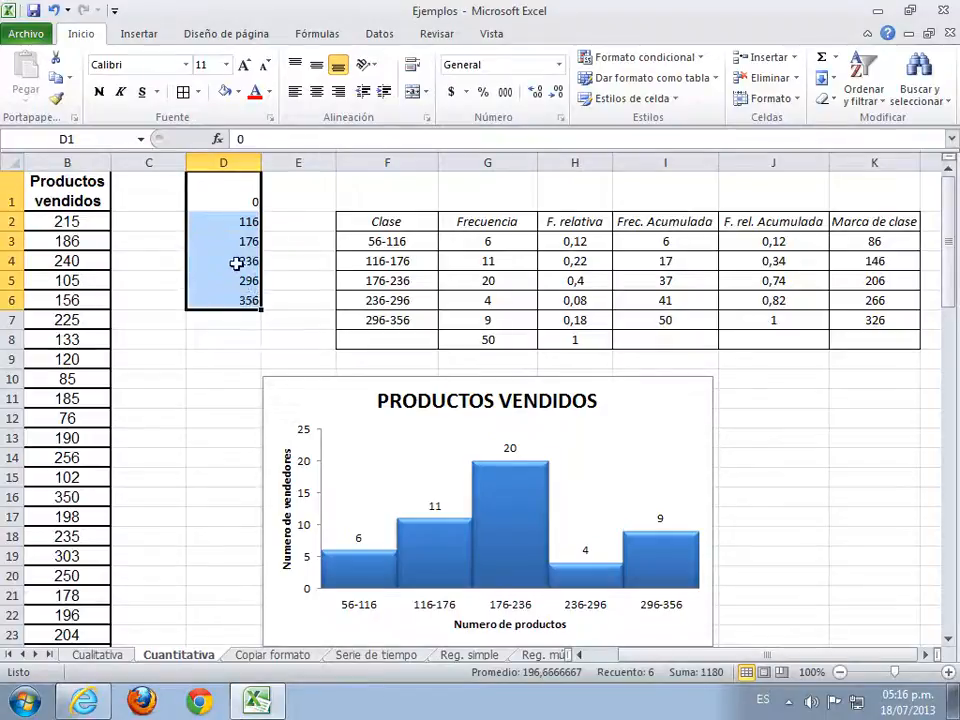
key("ctrl+c")
scroll(236, 270, "down", 5)
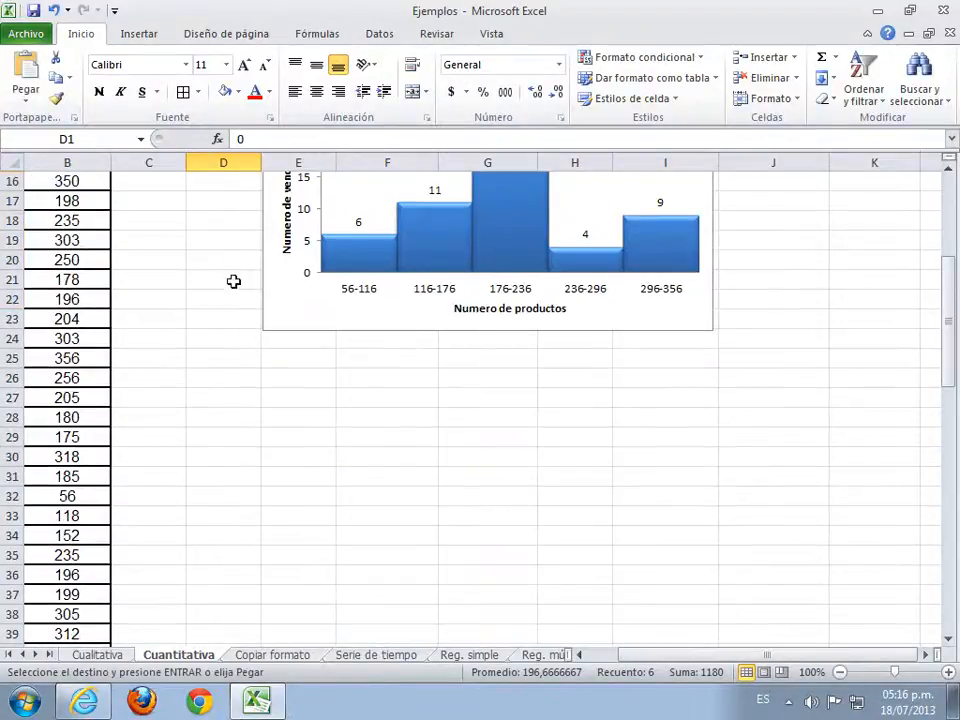
left_click(237, 375)
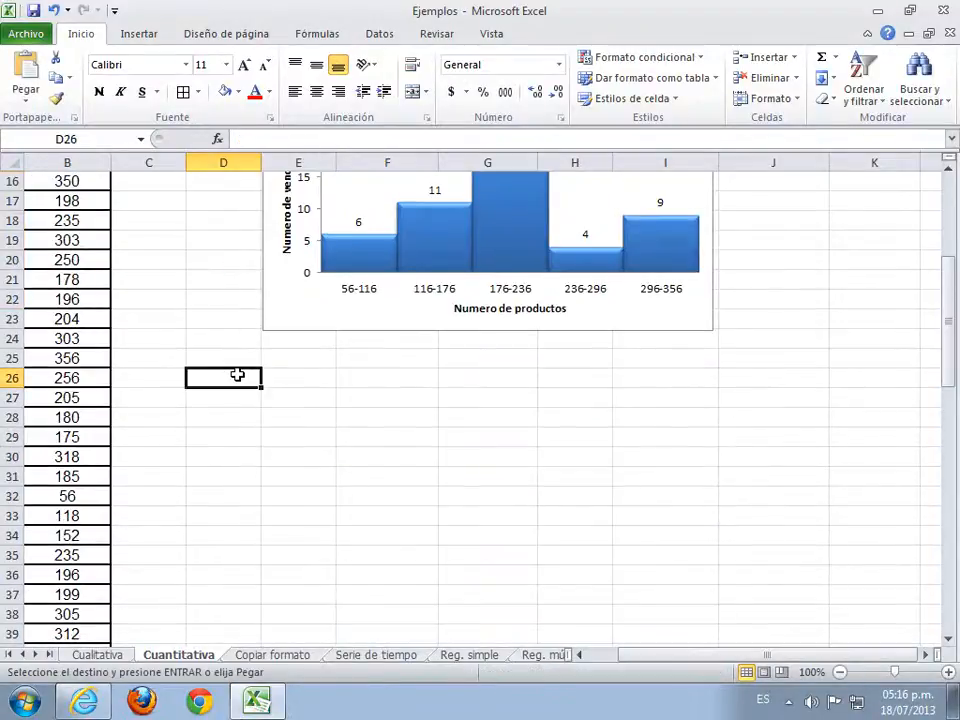
left_click(26, 92)
left_click(22, 214)
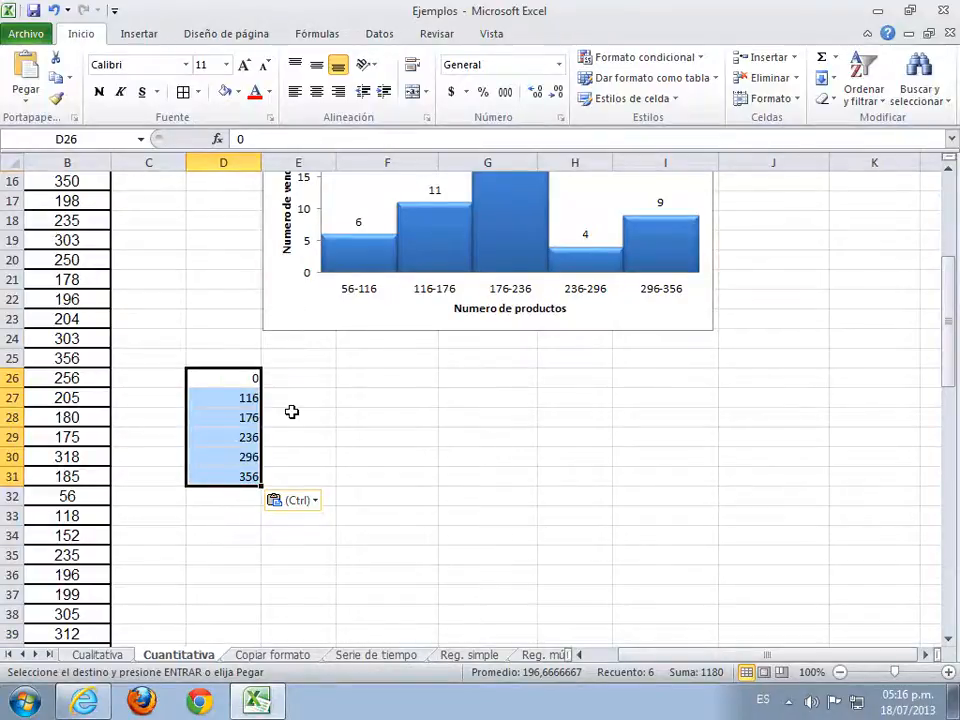
Step: Clear the pasted class limits from D26:D31
scroll(292, 412, "up", 2)
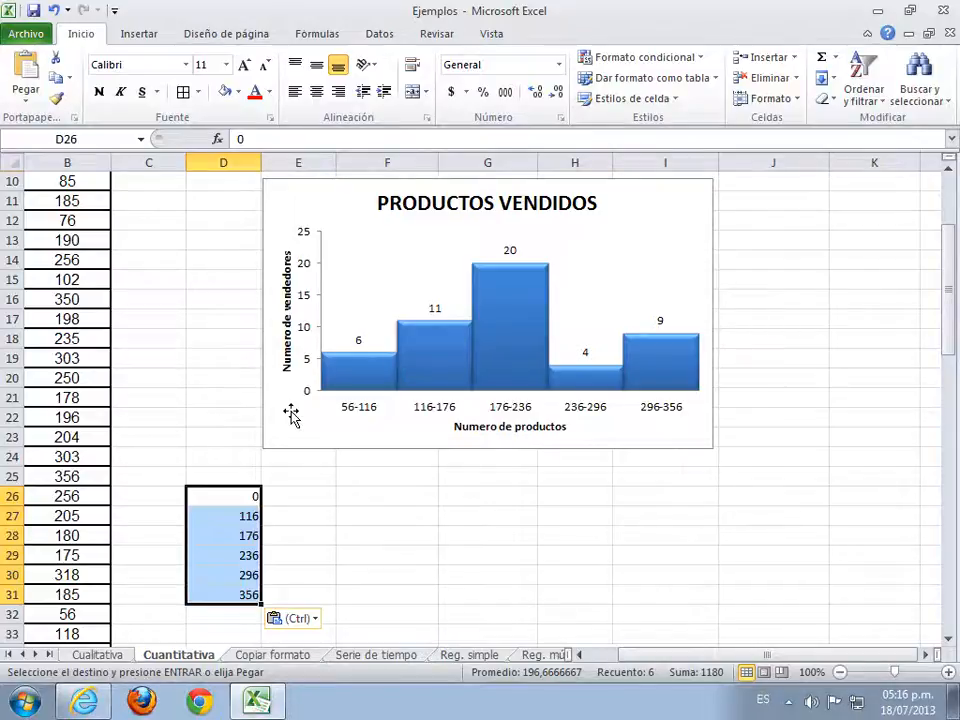
scroll(285, 405, "up", 3)
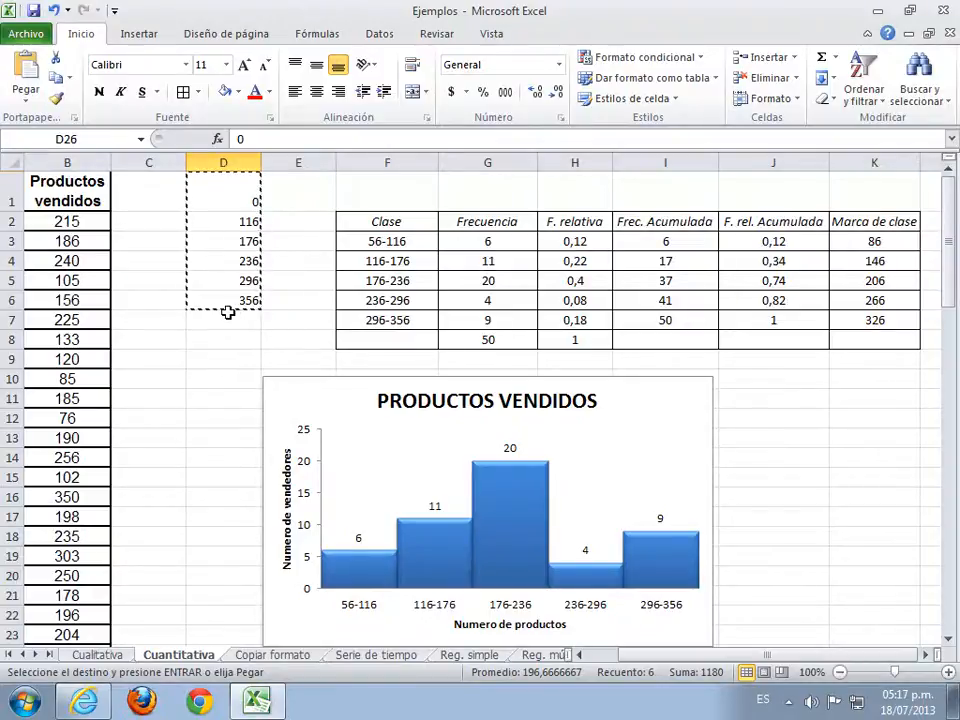
key("ctrl+v")
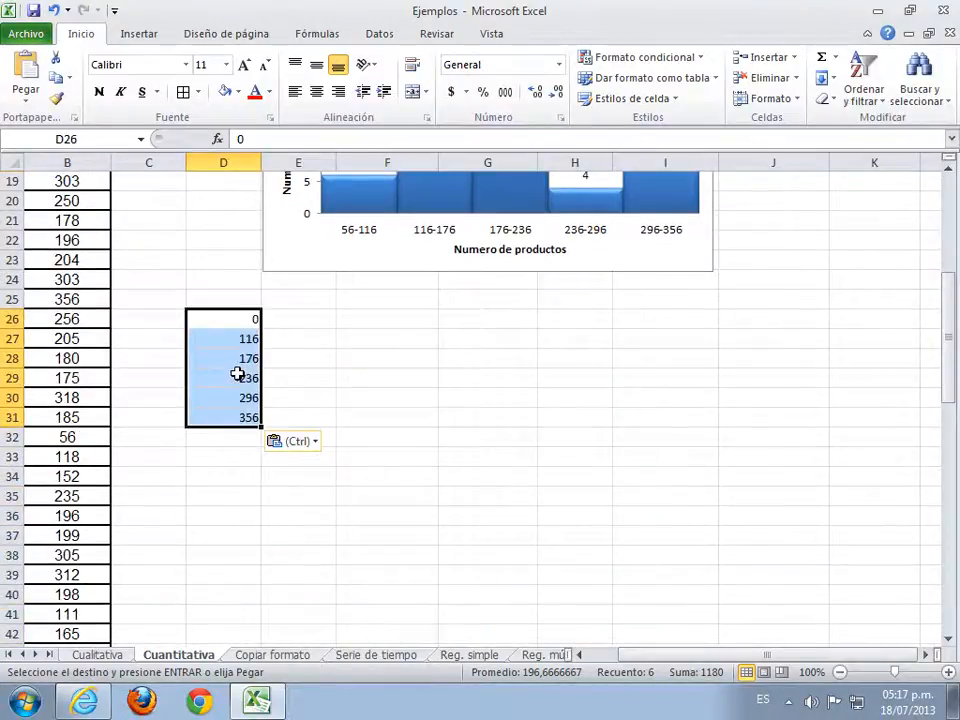
key("Delete")
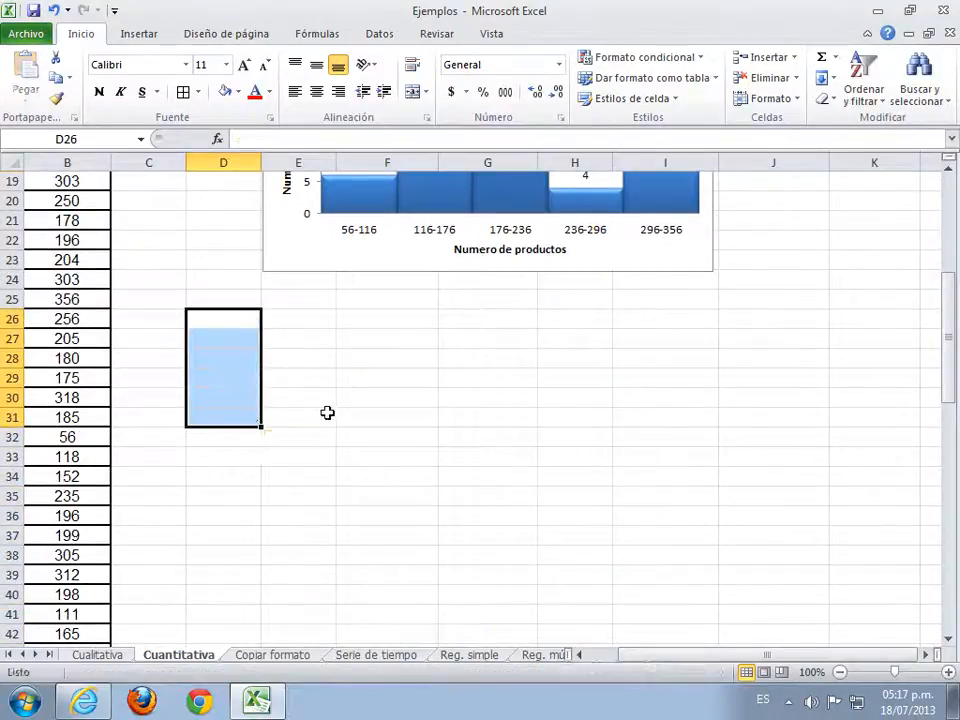
left_click(329, 412)
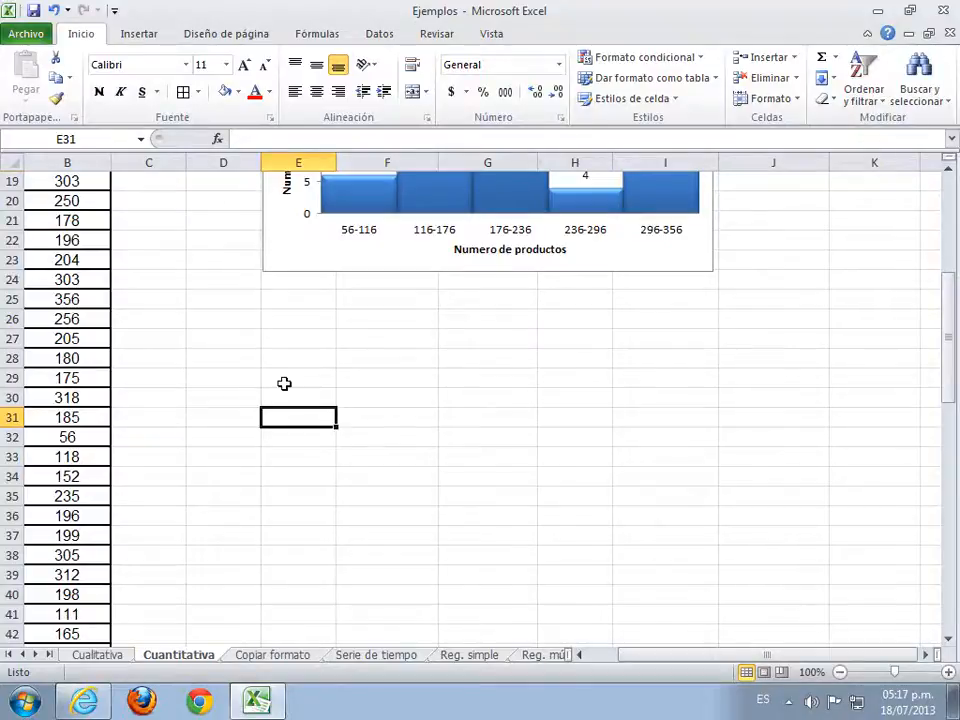
Step: Enter 116 and 176 in D27:D28 and extend the series down to 356 in D31
scroll(250, 372, "up", 6)
scroll(242, 371, "down", 7)
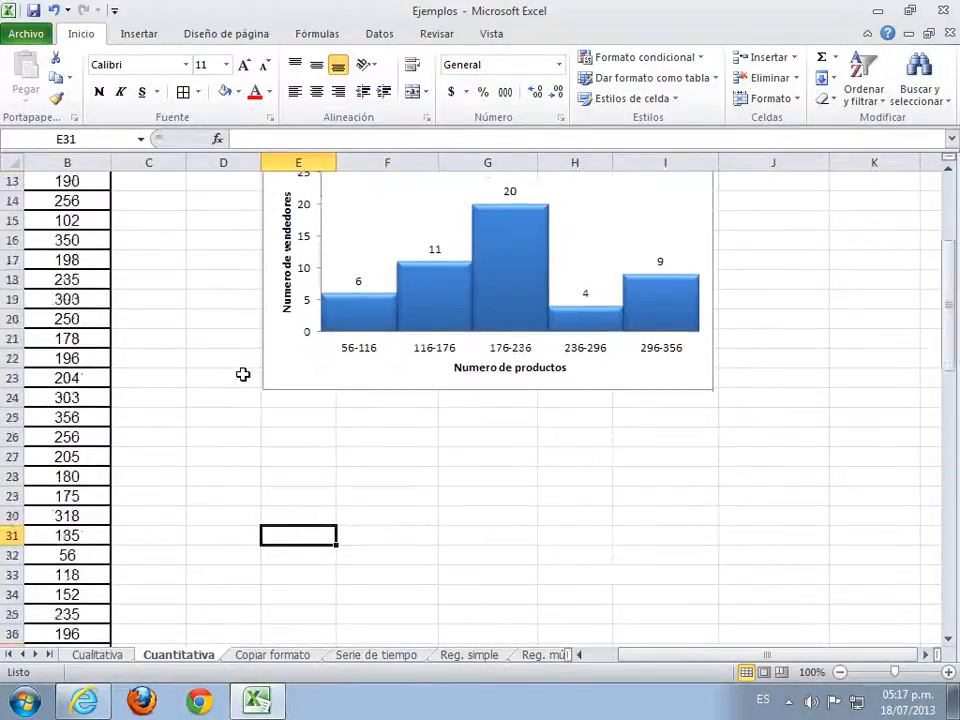
left_click(239, 282)
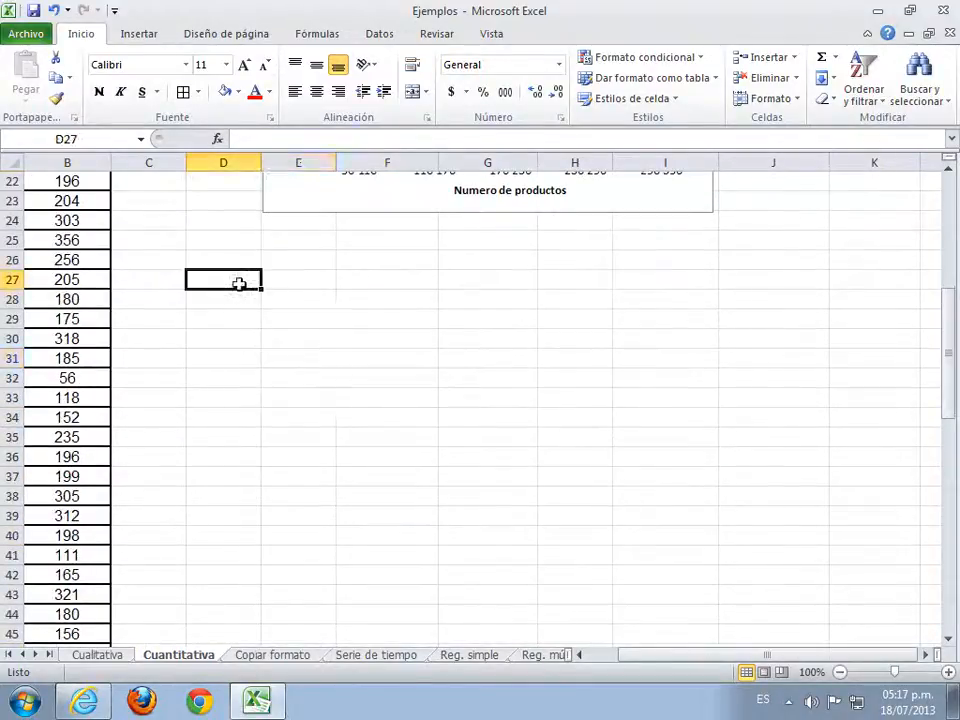
type("116")
key("Return")
type("176")
key("Return")
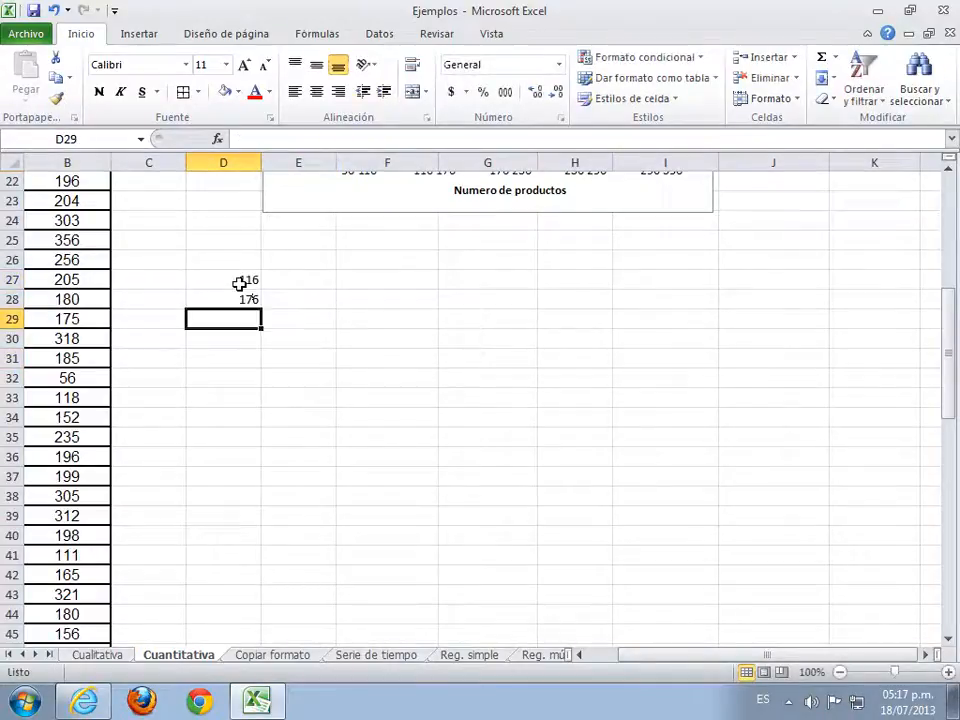
left_click_drag(225, 280, 254, 358)
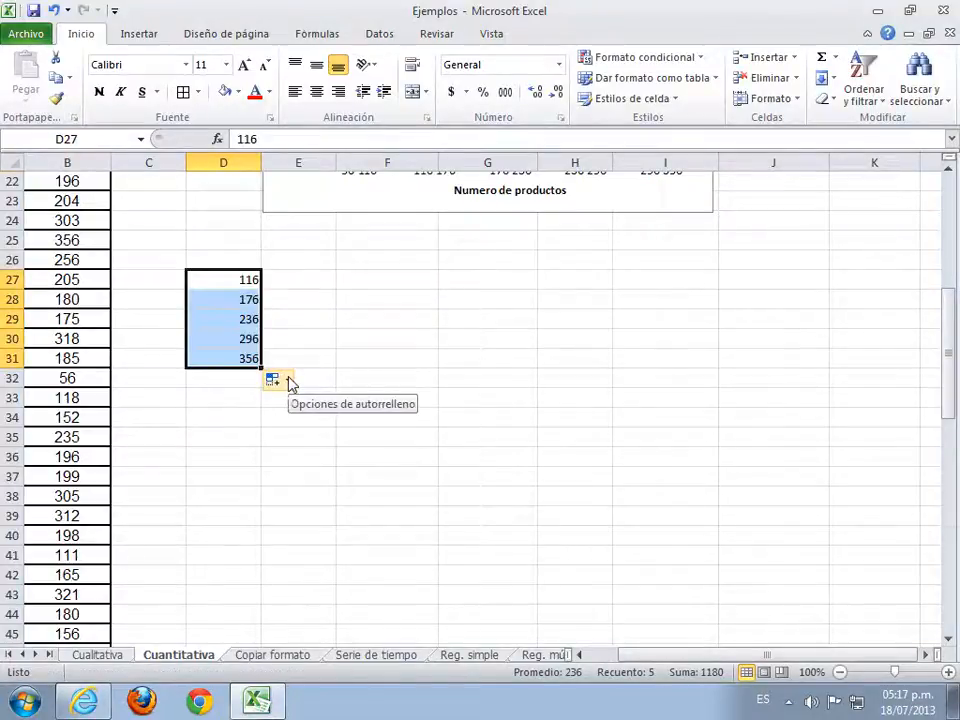
Step: Enter 56 in cell D26 as the first class limit above 116
left_click(229, 259)
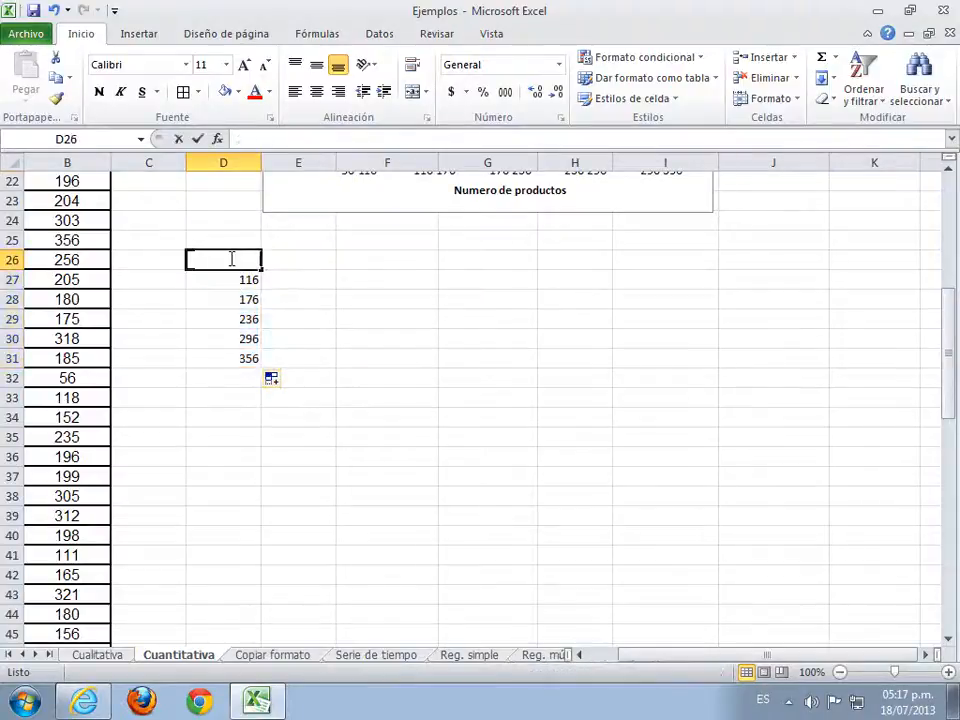
type("56")
scroll(827, 456, "up", 7)
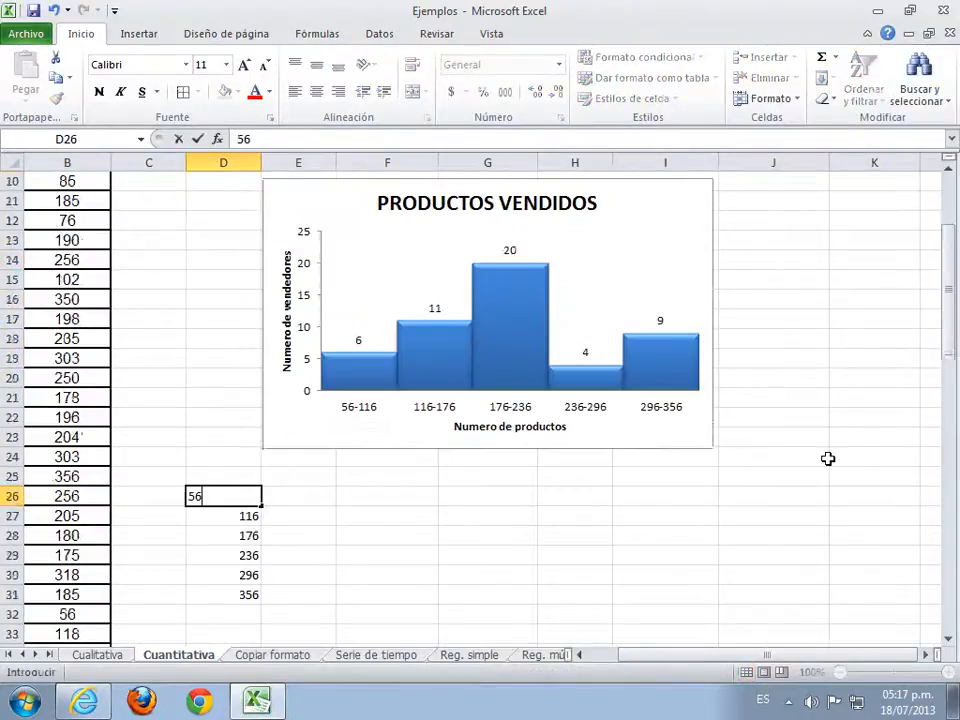
scroll(827, 456, "down", 5)
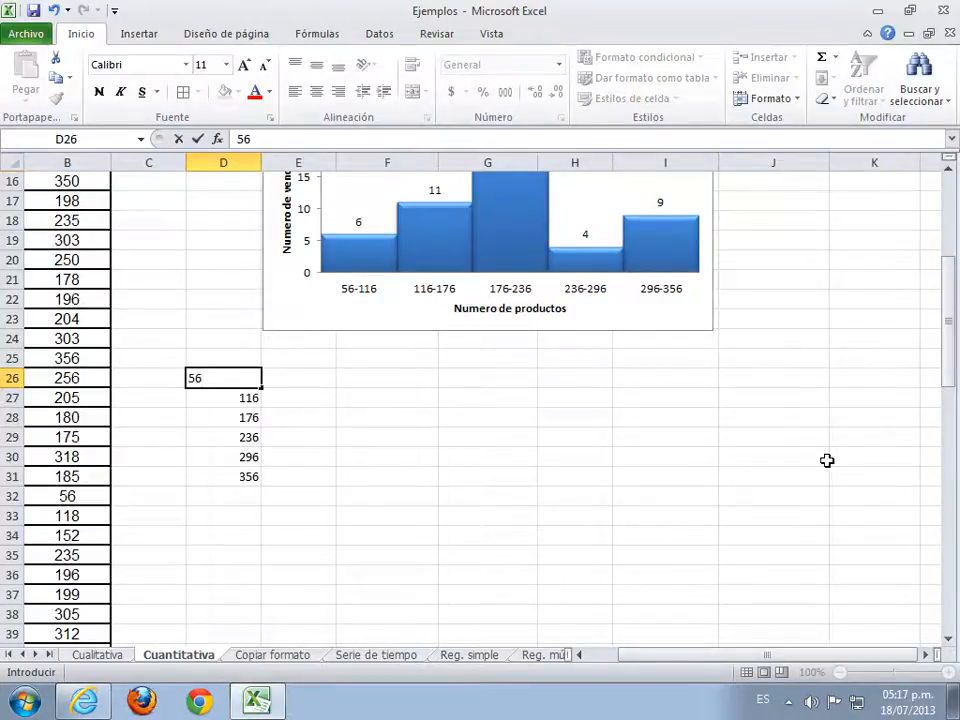
Step: Copy the cumulative relative frequencies in J3:J7 and paste them as values only starting at E26
scroll(813, 474, "up", 5)
left_click_drag(765, 240, 775, 317)
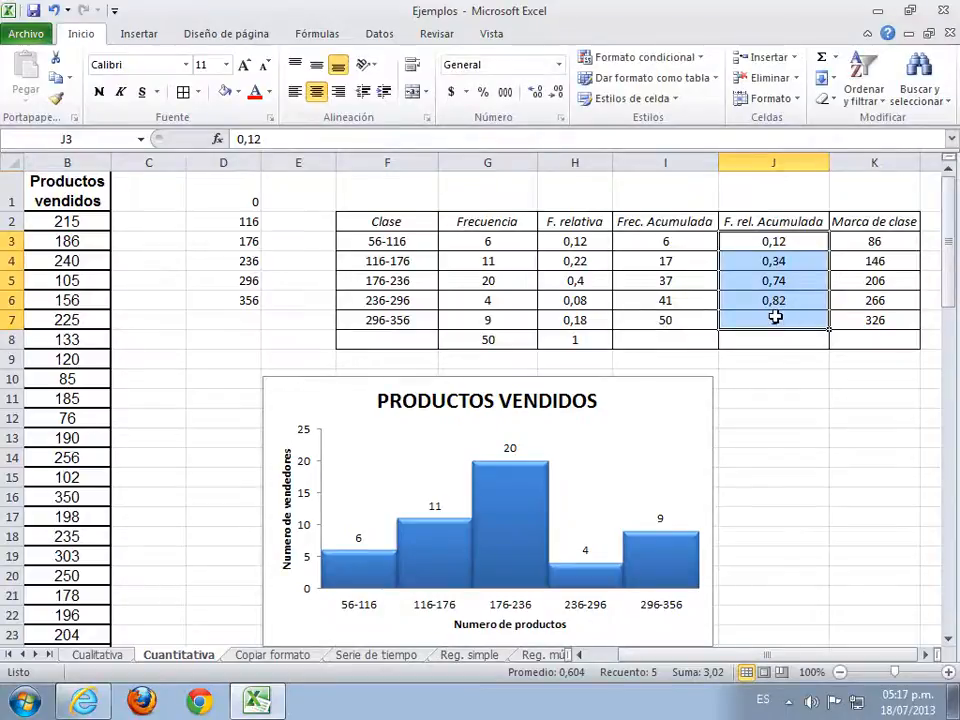
key("ctrl+c")
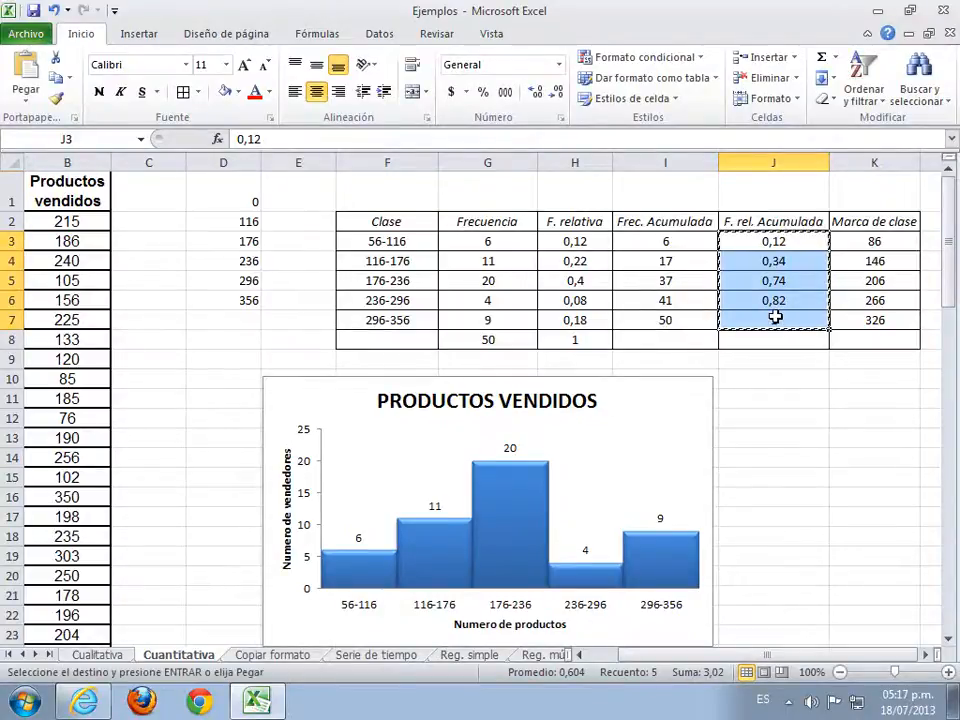
scroll(776, 317, "down", 5)
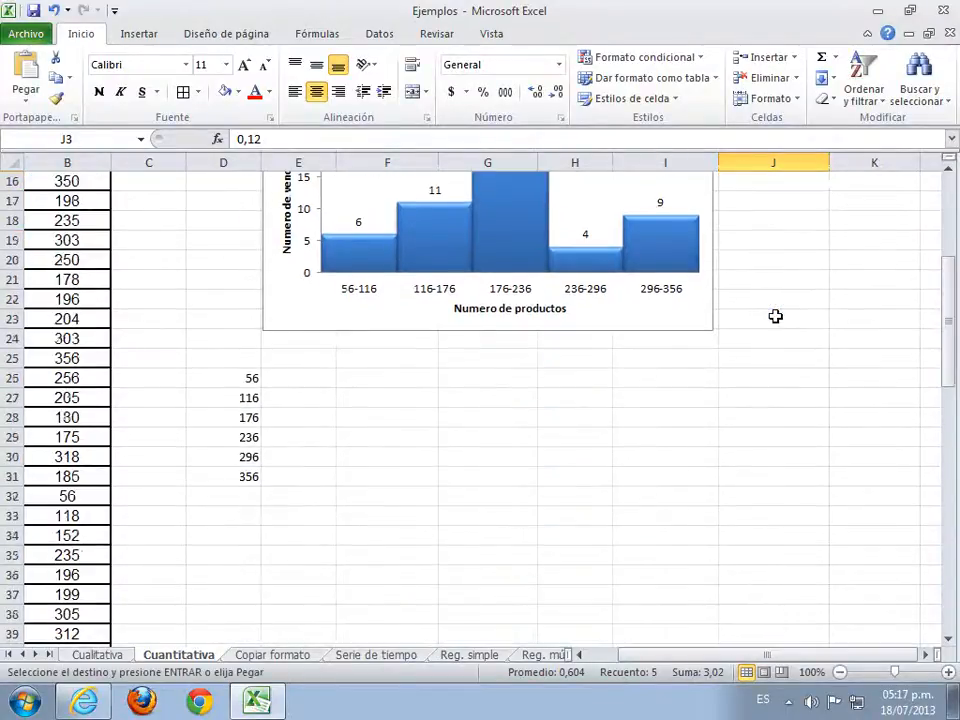
left_click(311, 380)
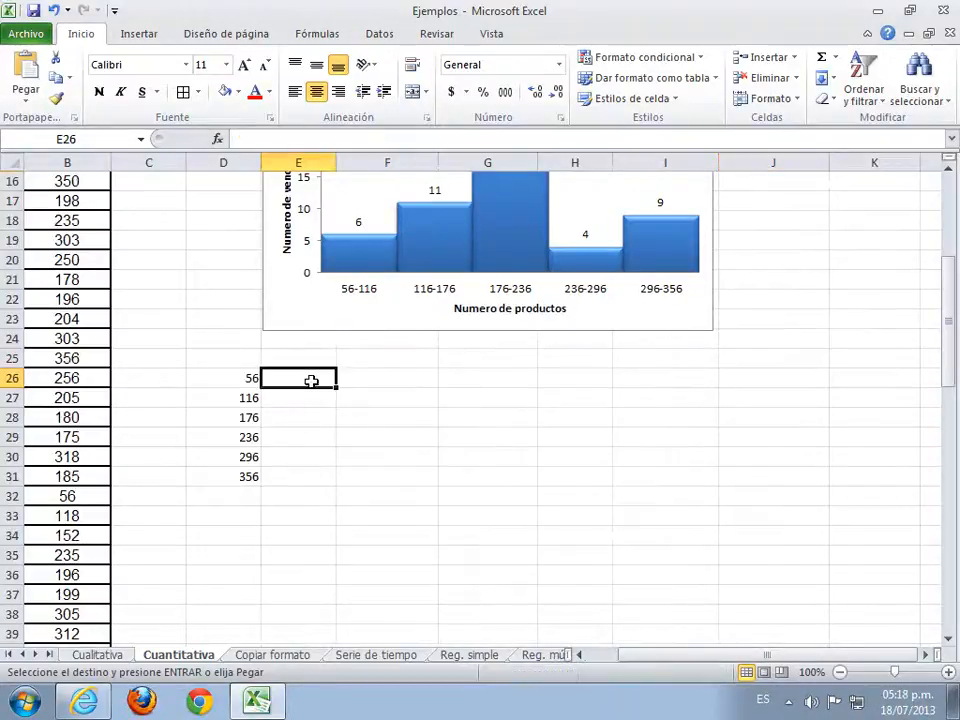
left_click(24, 92)
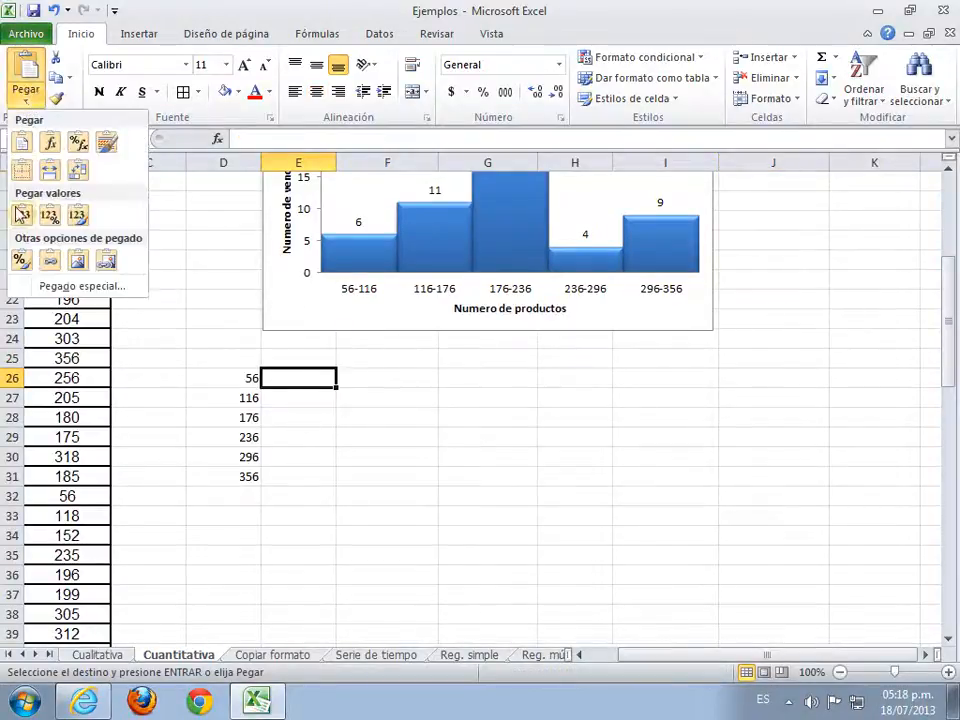
left_click(18, 152)
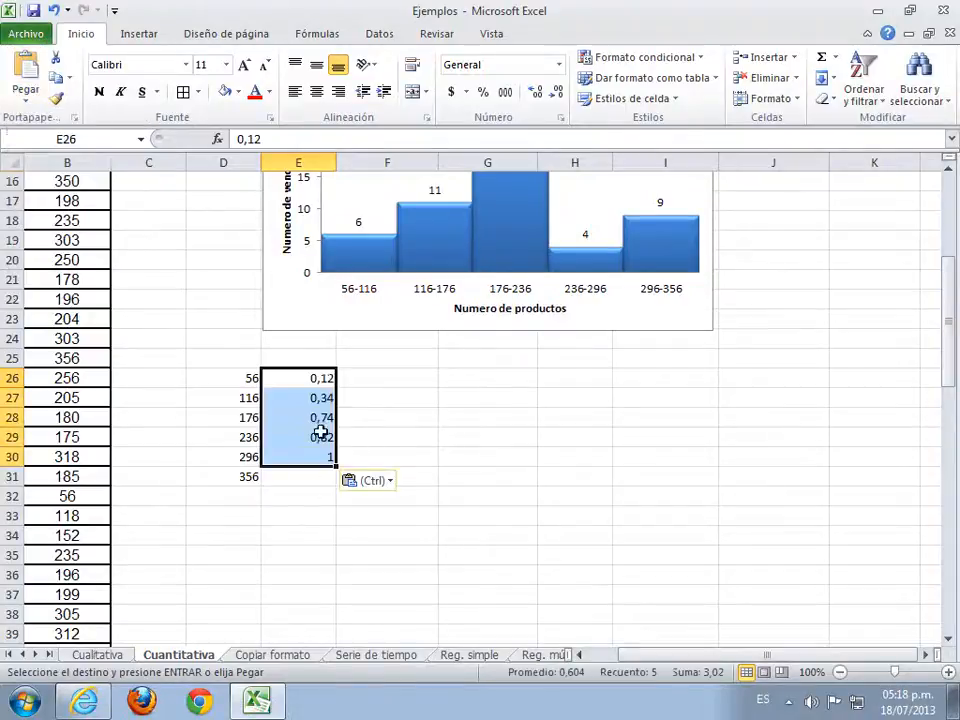
Step: Move the pasted cumulative frequencies one row down so they occupy E27:E31
key("ctrl+x")
left_click(317, 397)
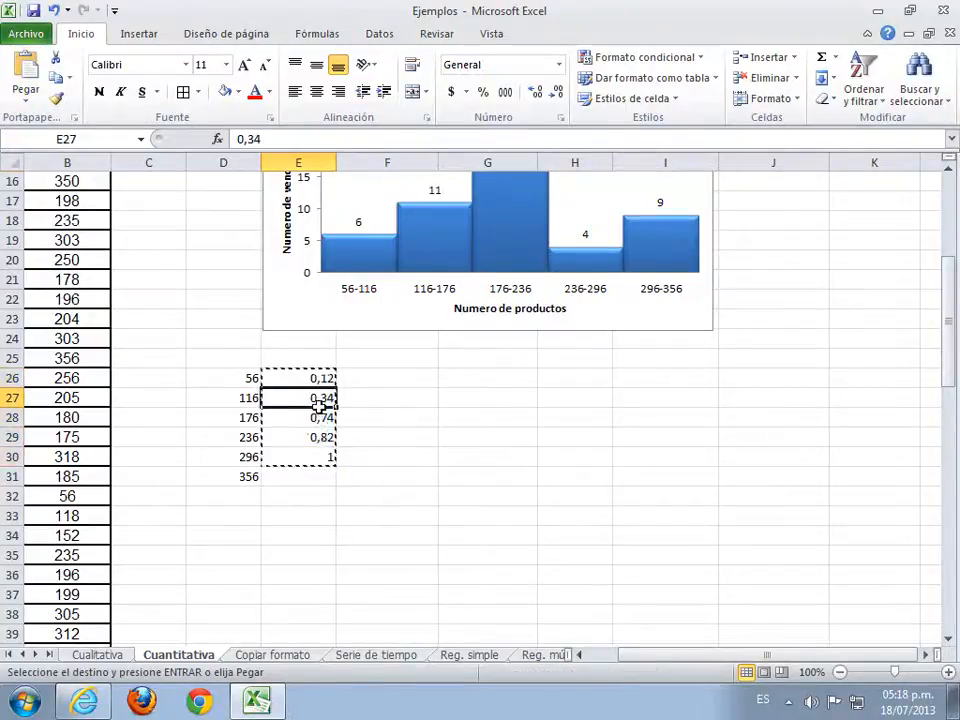
key("Return")
left_click(433, 462)
Step: Enter 0 in cell E26 and format E26:E31 as percentages
left_click(298, 378)
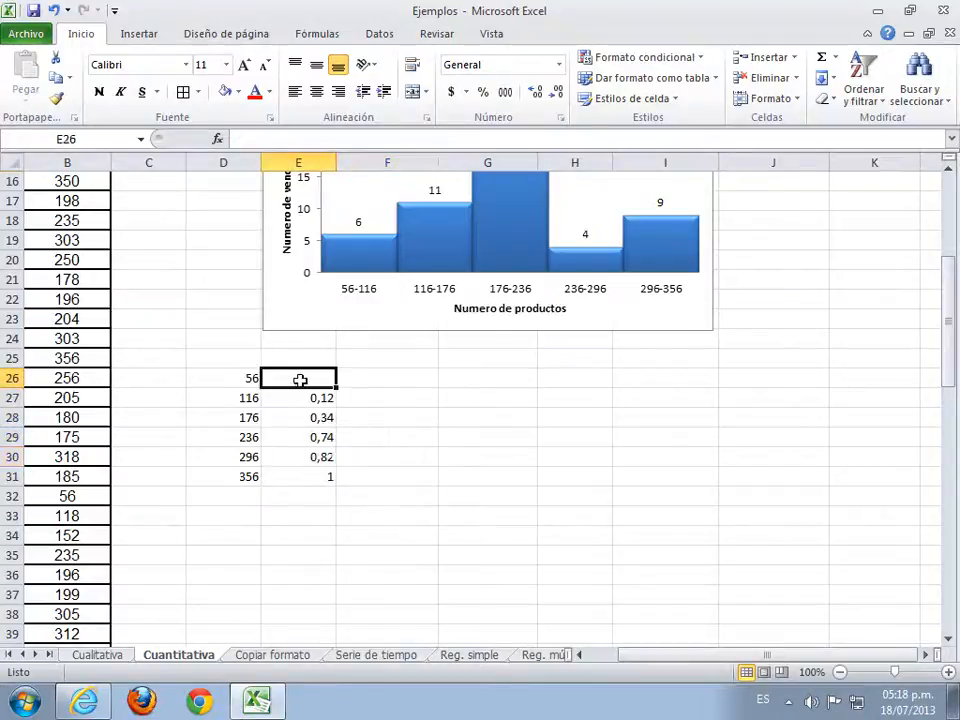
type("0")
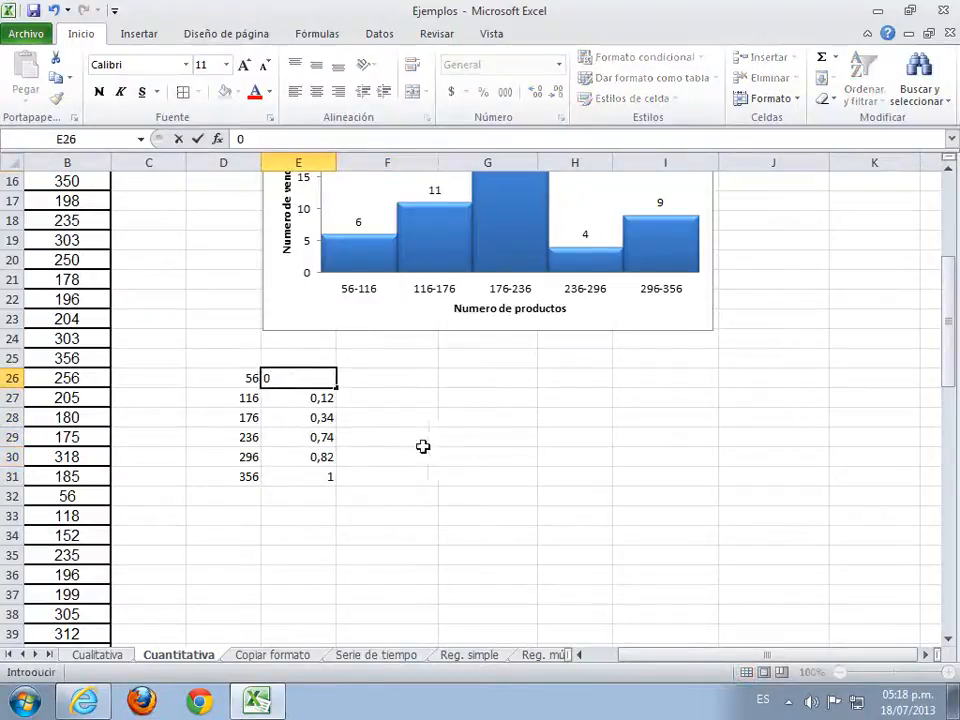
left_click(400, 467)
left_click_drag(326, 381, 318, 478)
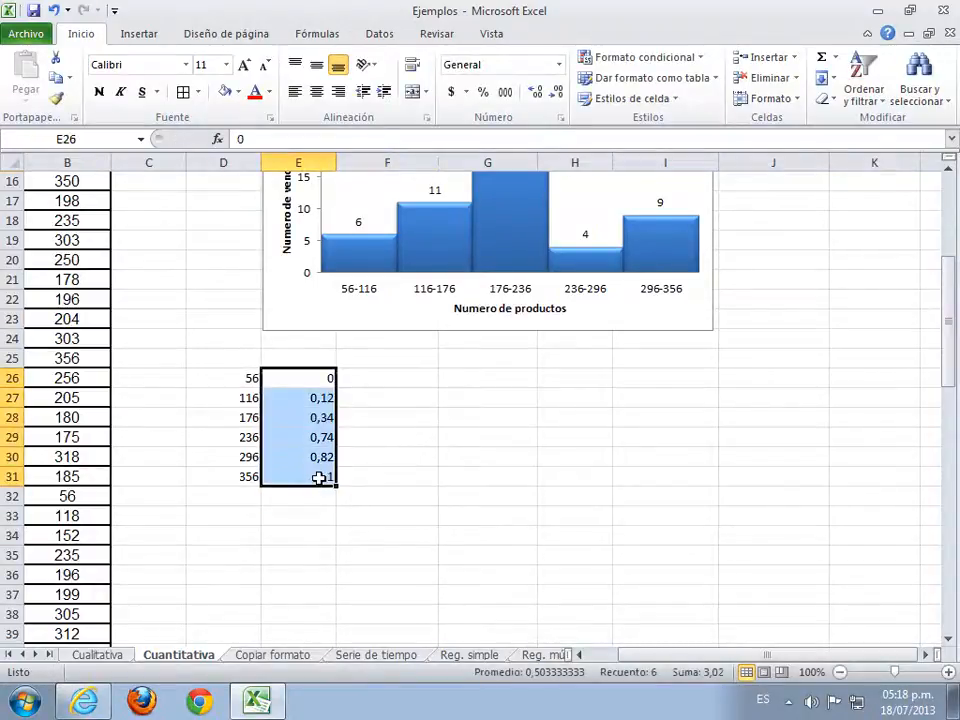
left_click(485, 92)
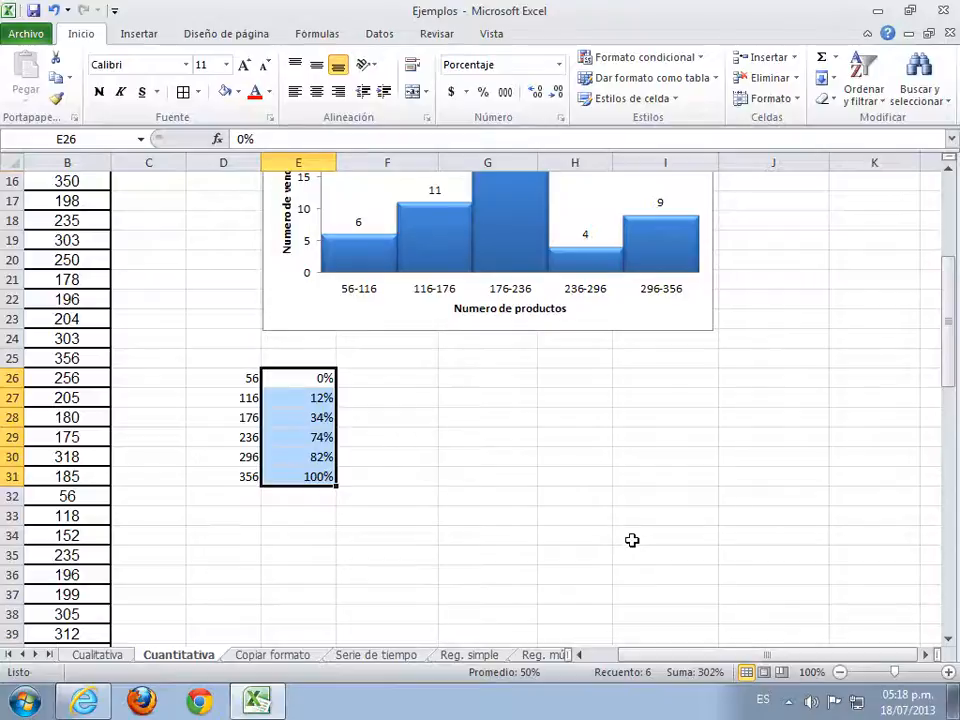
Step: Insert a 2D line chart with markers from E26:E31 and place it beside the values, below the histogram
left_click(153, 37)
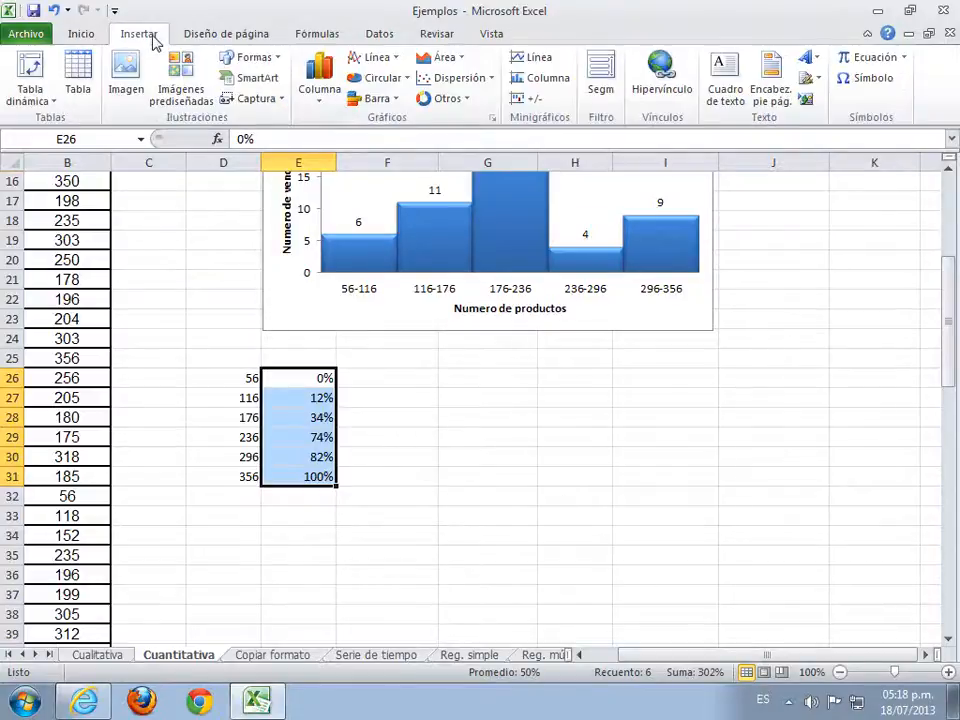
left_click(380, 58)
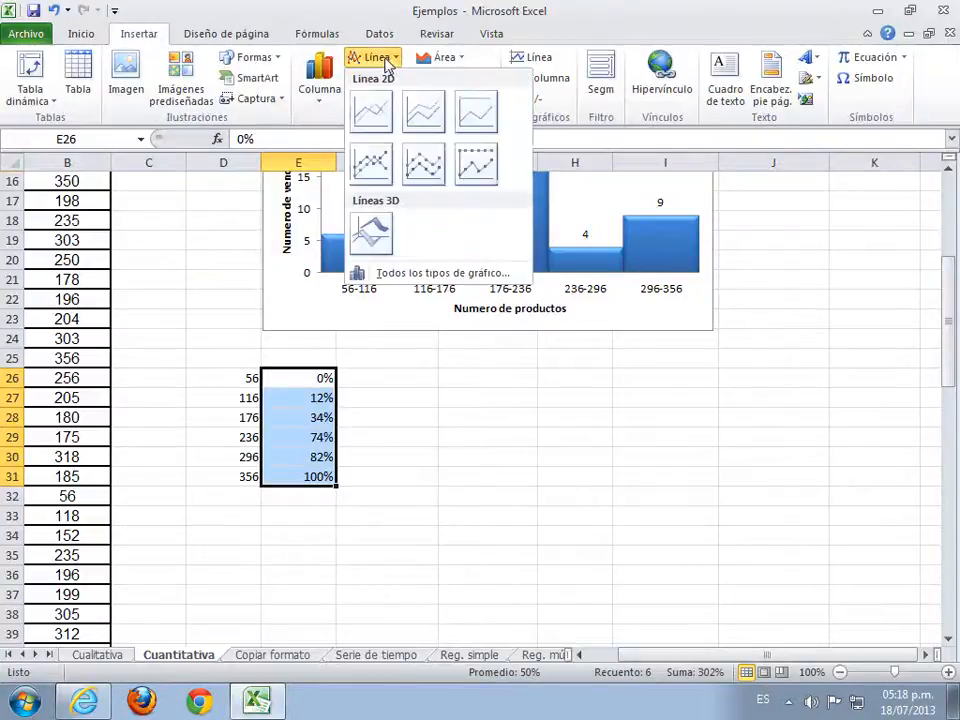
left_click(371, 162)
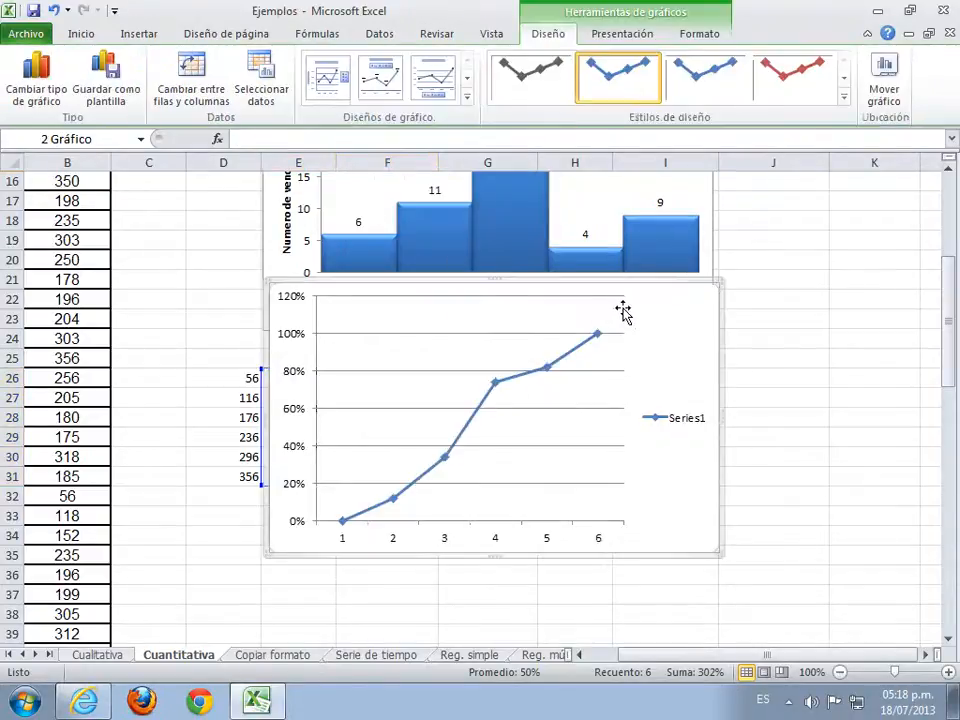
left_click_drag(664, 306, 782, 362)
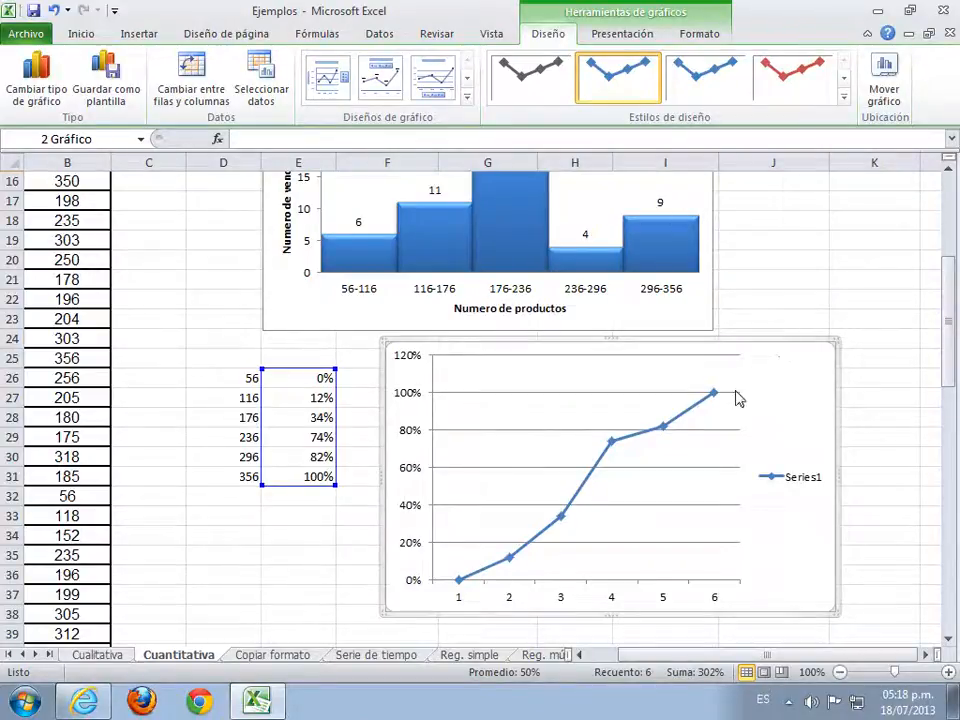
Step: Set the line chart's horizontal axis labels to the class limits in D26:D31
right_click(662, 599)
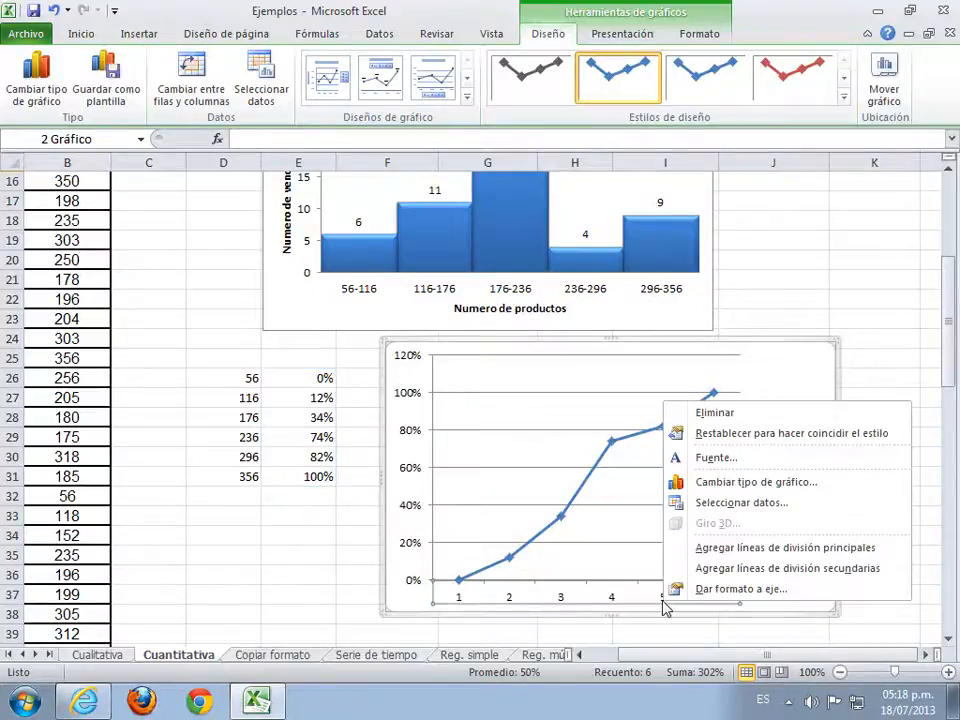
left_click(787, 508)
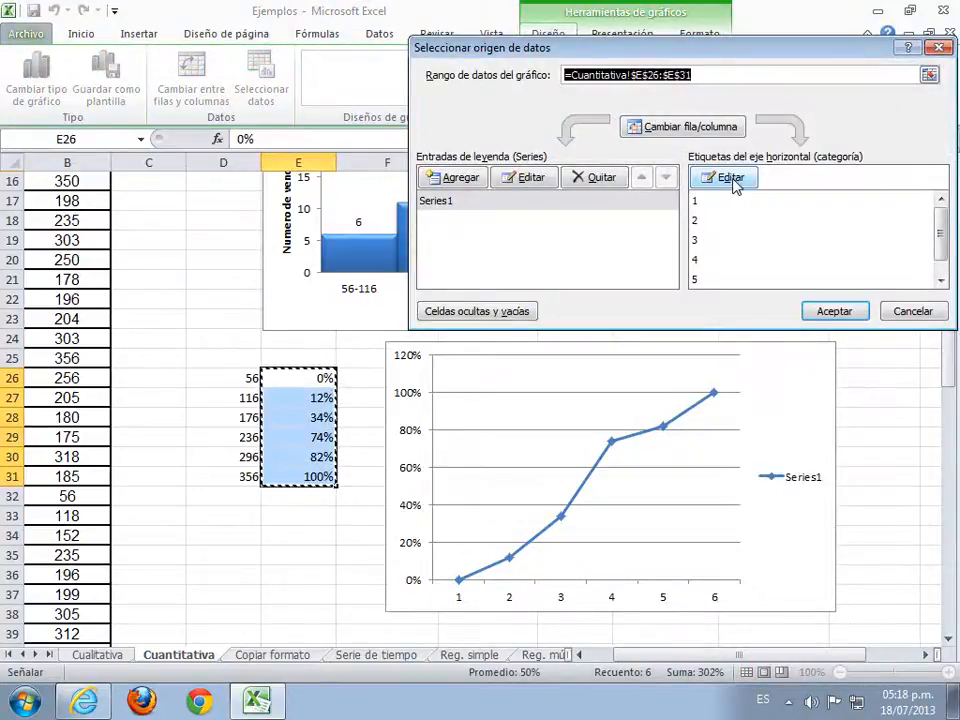
left_click(733, 180)
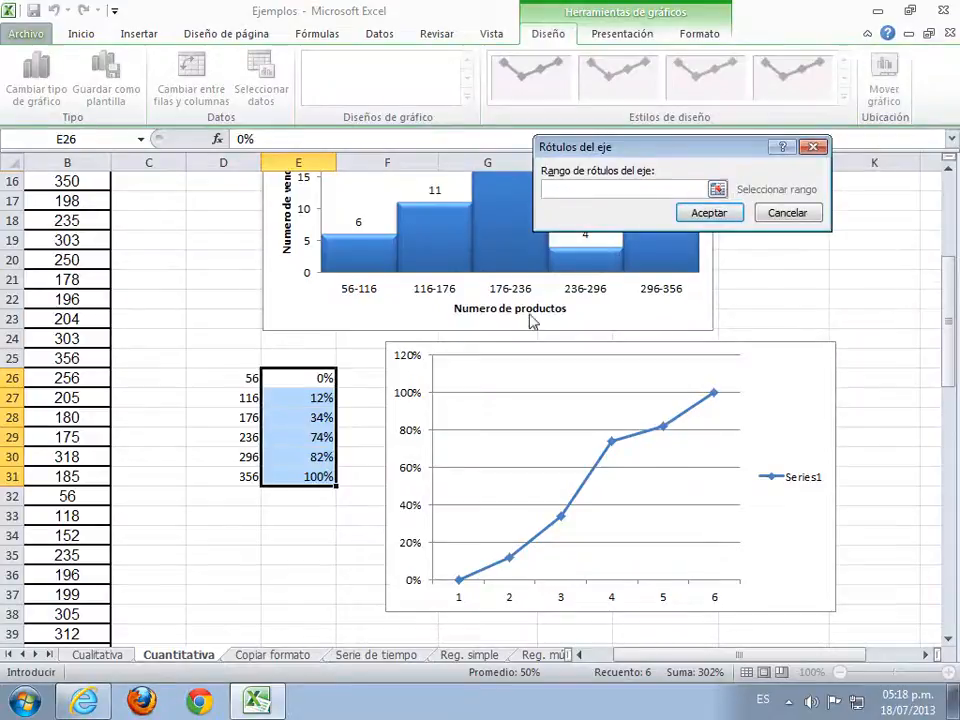
left_click_drag(251, 378, 242, 478)
left_click(715, 215)
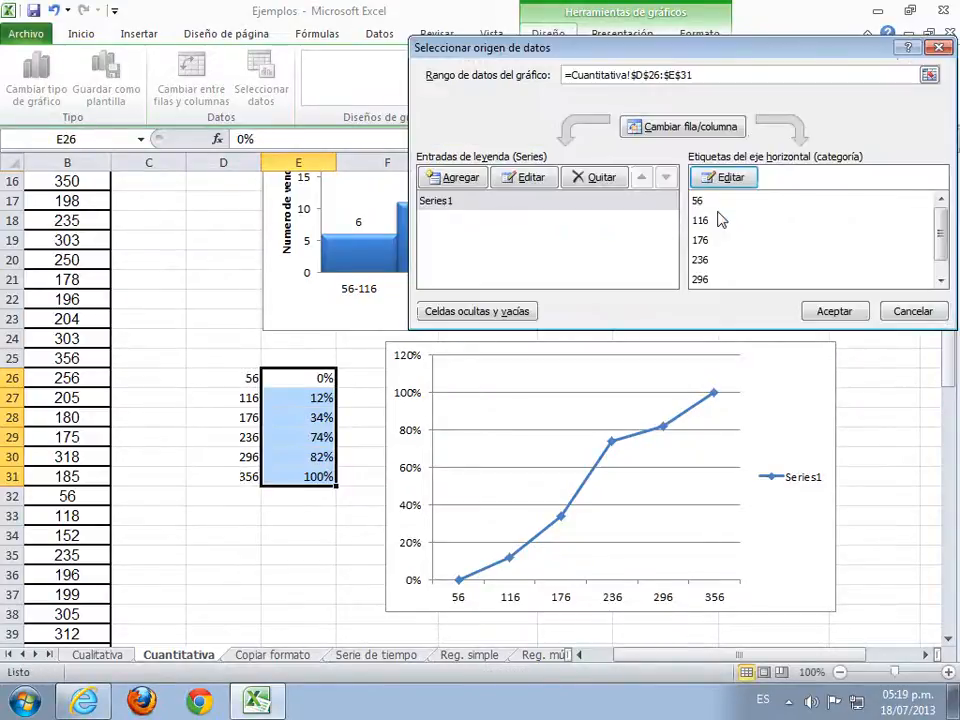
left_click(812, 312)
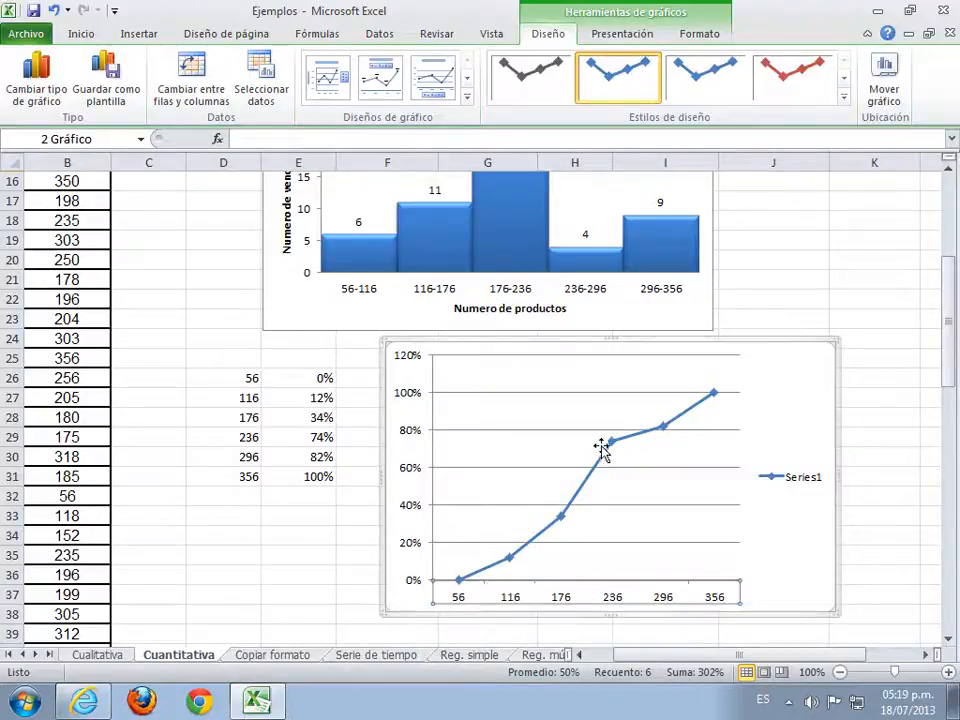
Step: Remove the line chart's legend and gridlines and add data labels to its series
left_click(800, 483)
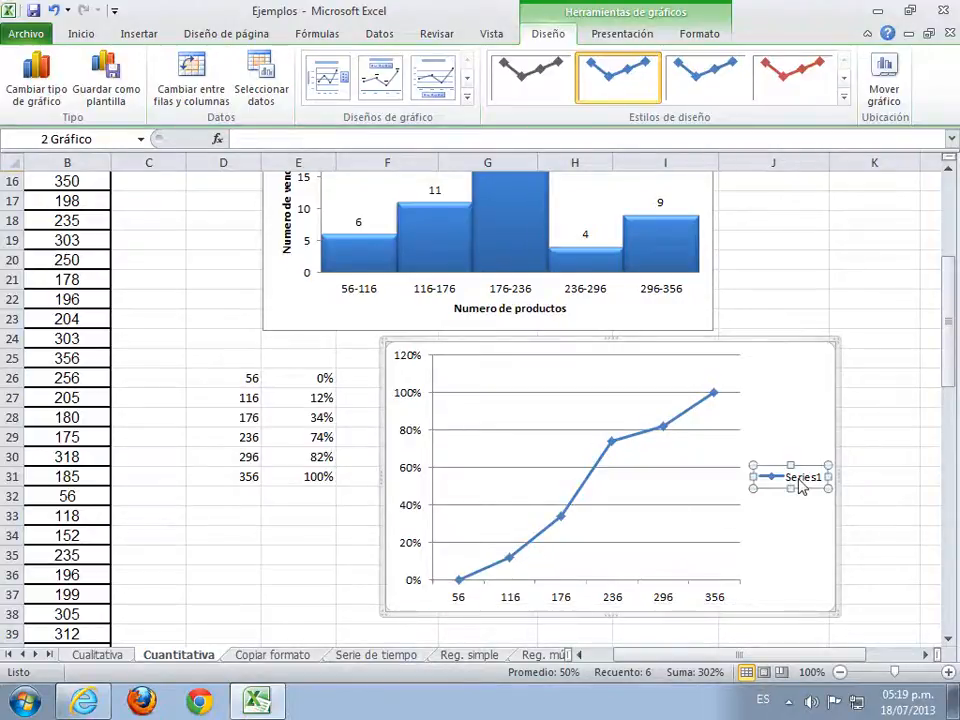
key("Delete")
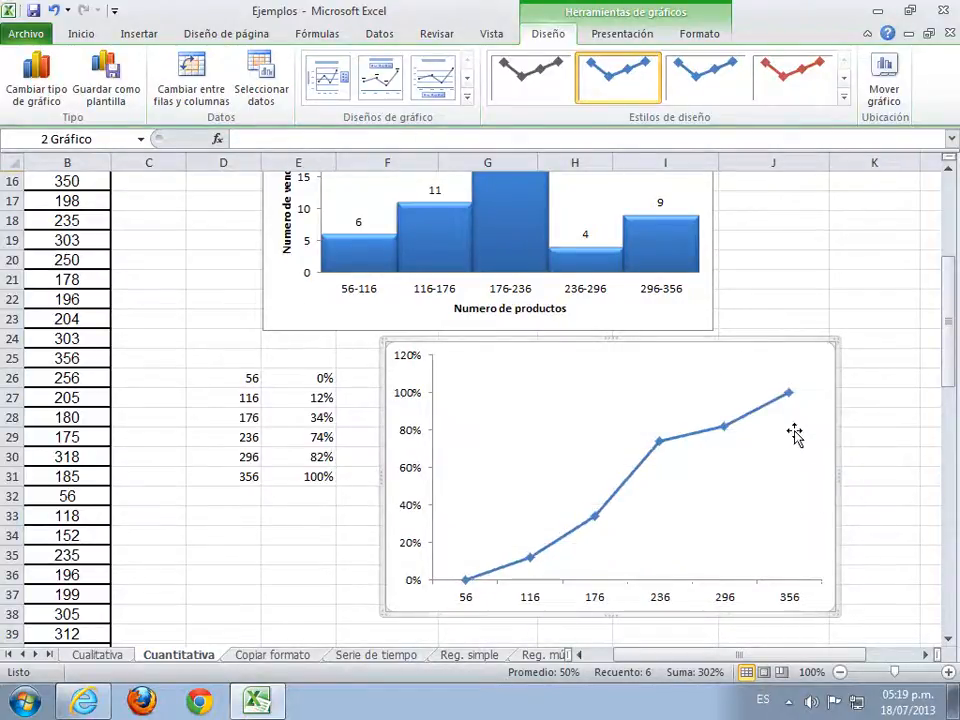
right_click(726, 428)
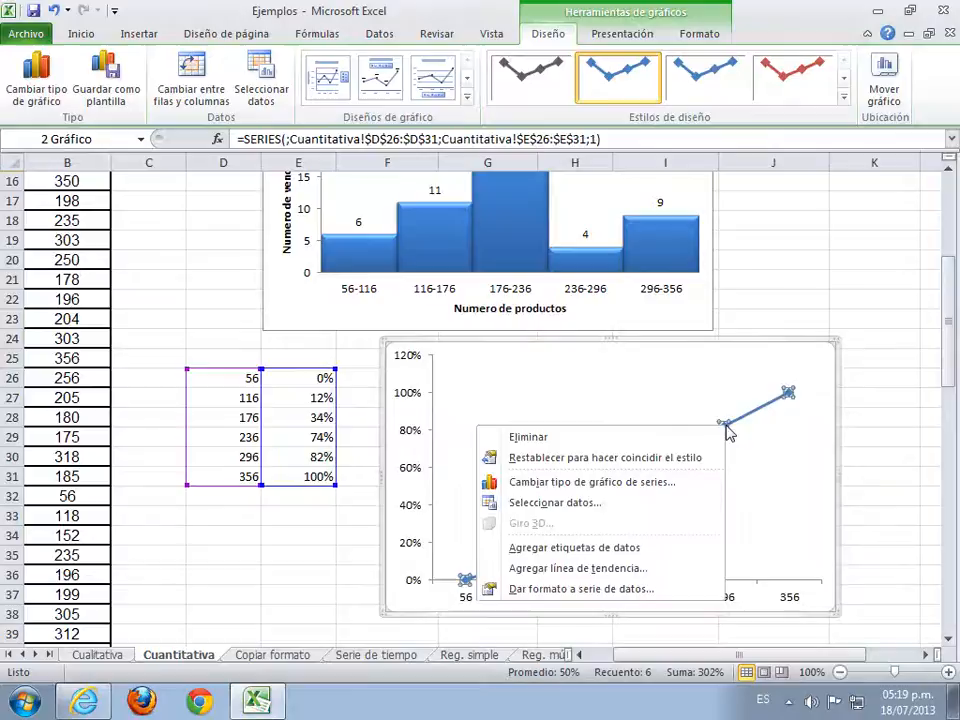
left_click(680, 548)
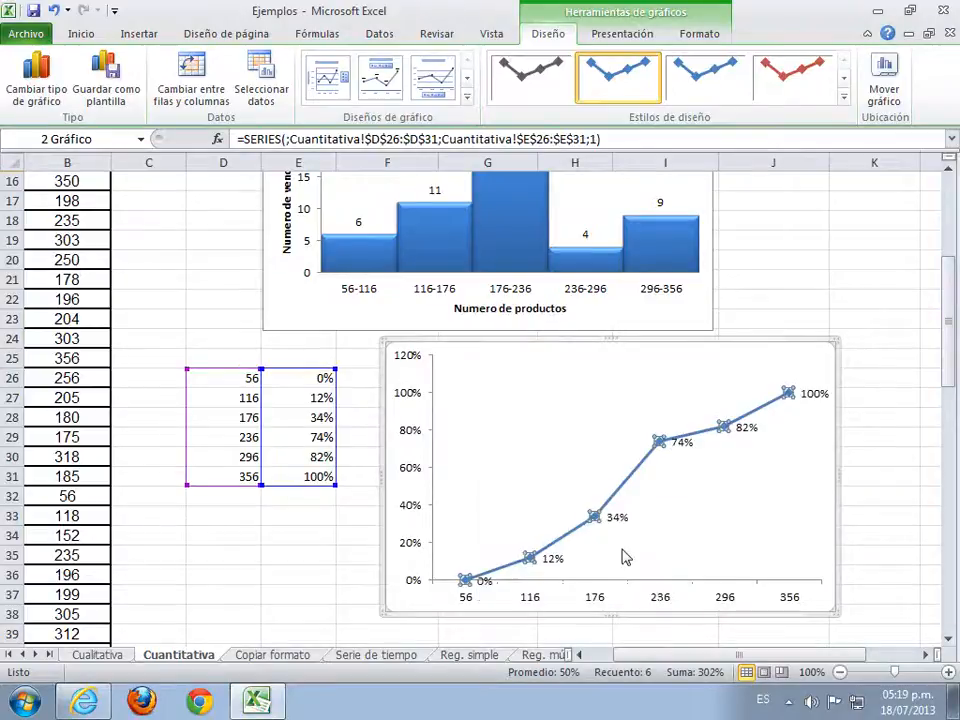
left_click(553, 381)
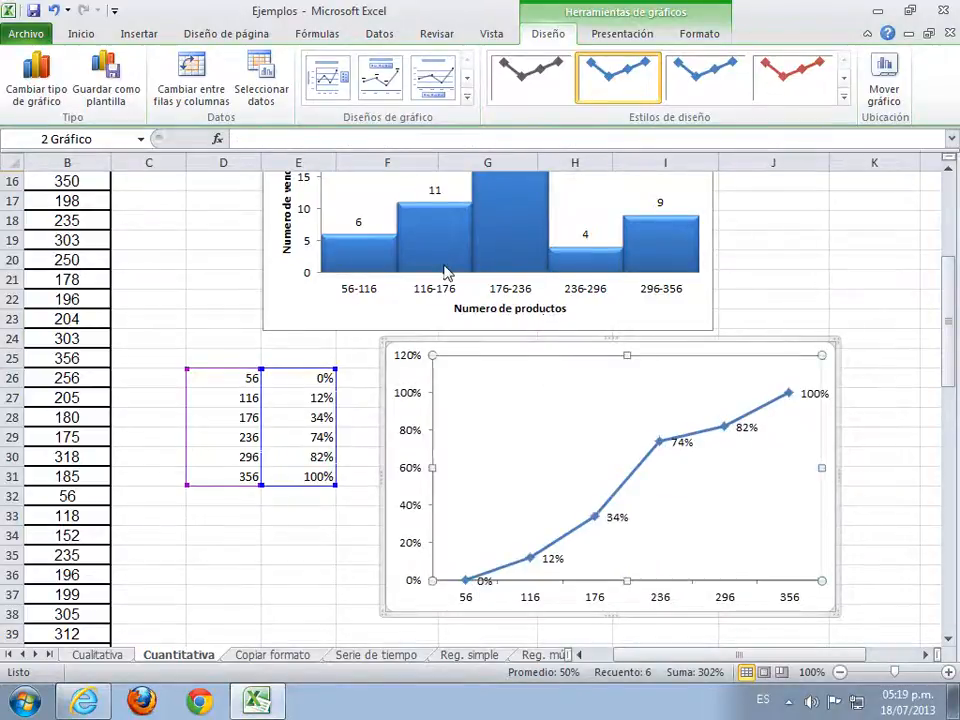
Step: Open the Descriptive Statistics data analysis and set its input range to the products sold in B2:B51
scroll(446, 274, "down", 3)
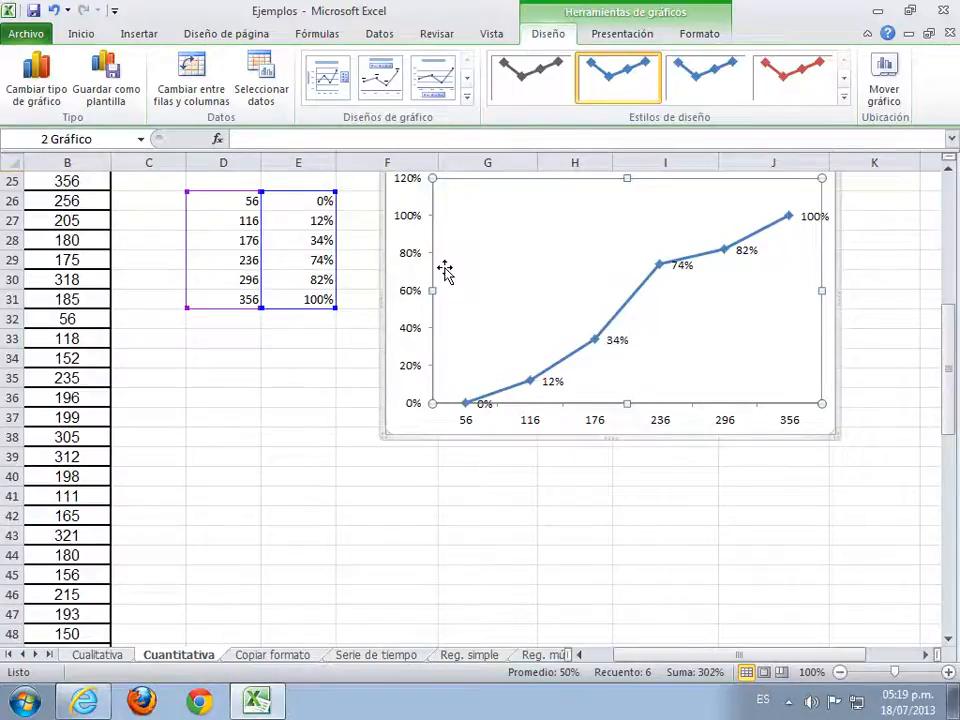
scroll(446, 274, "up", 8)
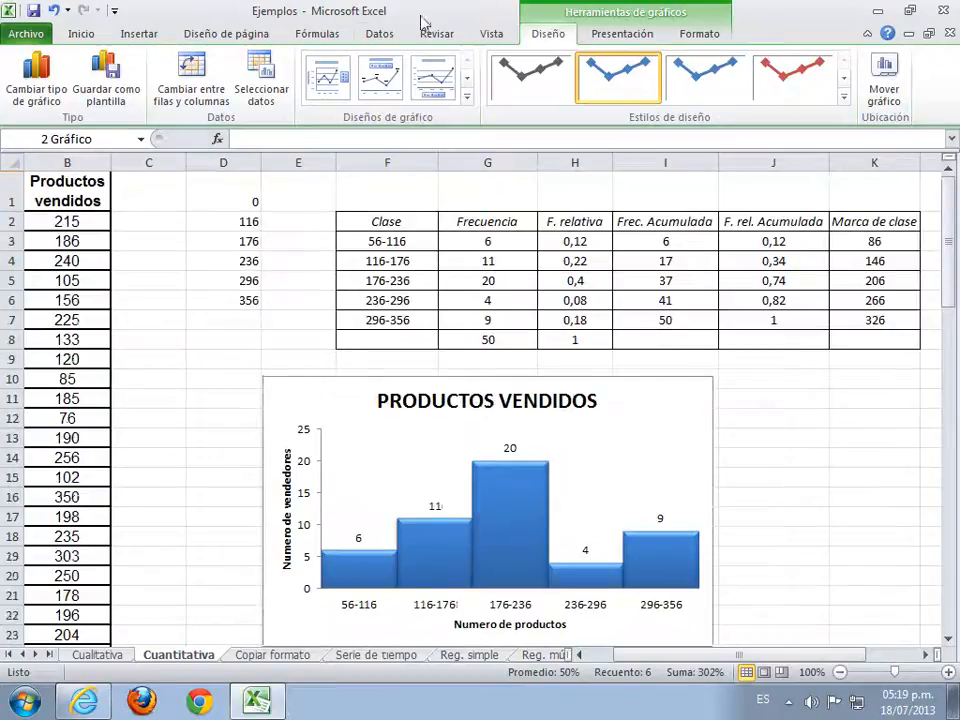
left_click(389, 40)
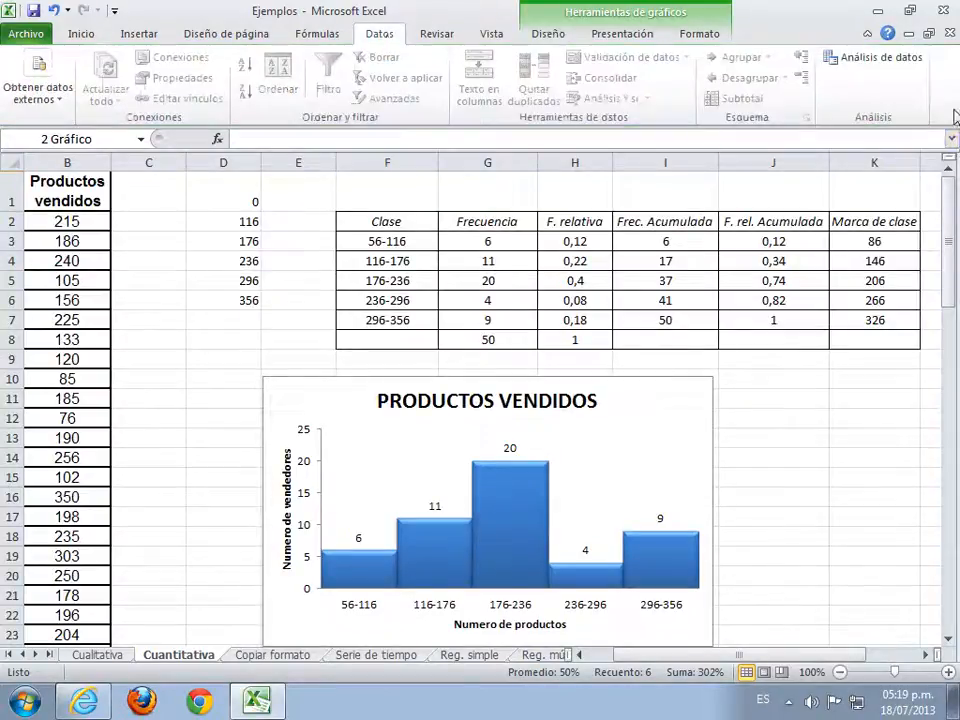
left_click(904, 62)
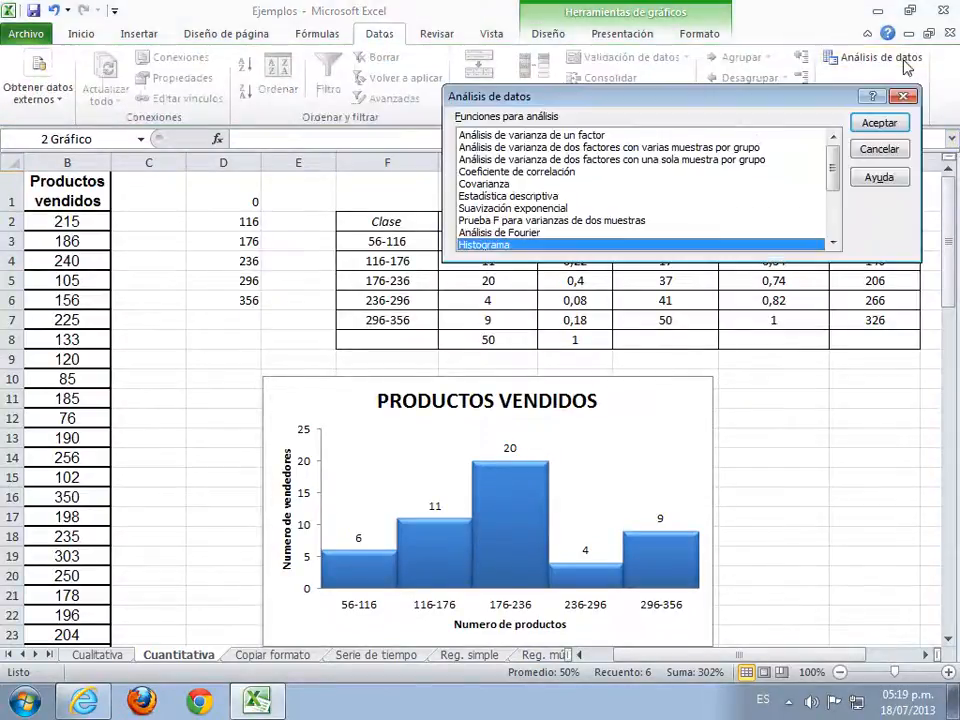
double_click(528, 197)
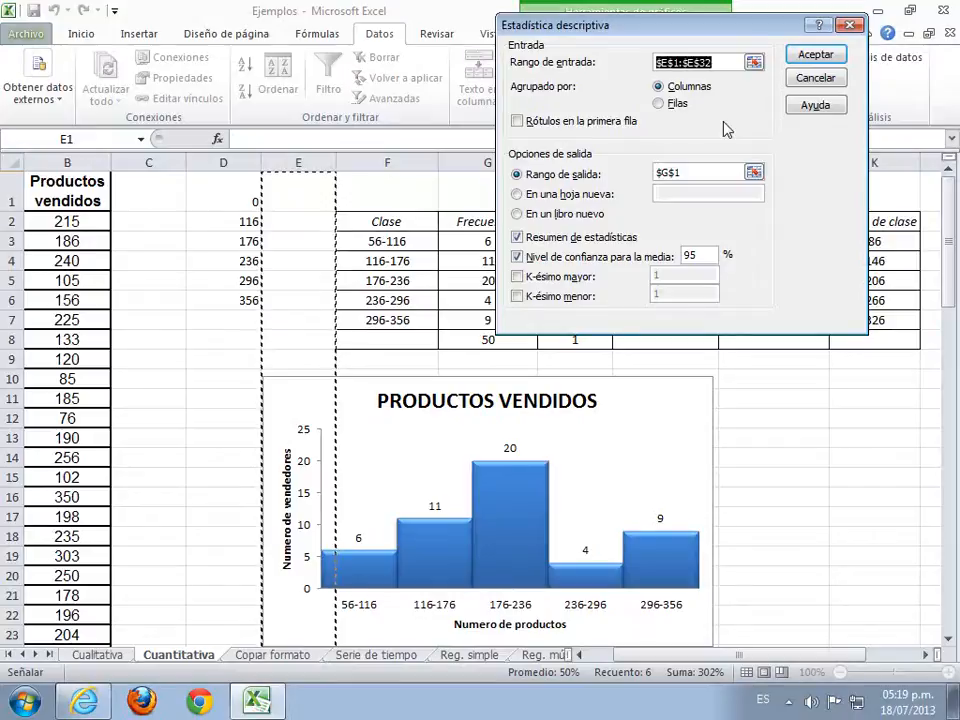
left_click(754, 62)
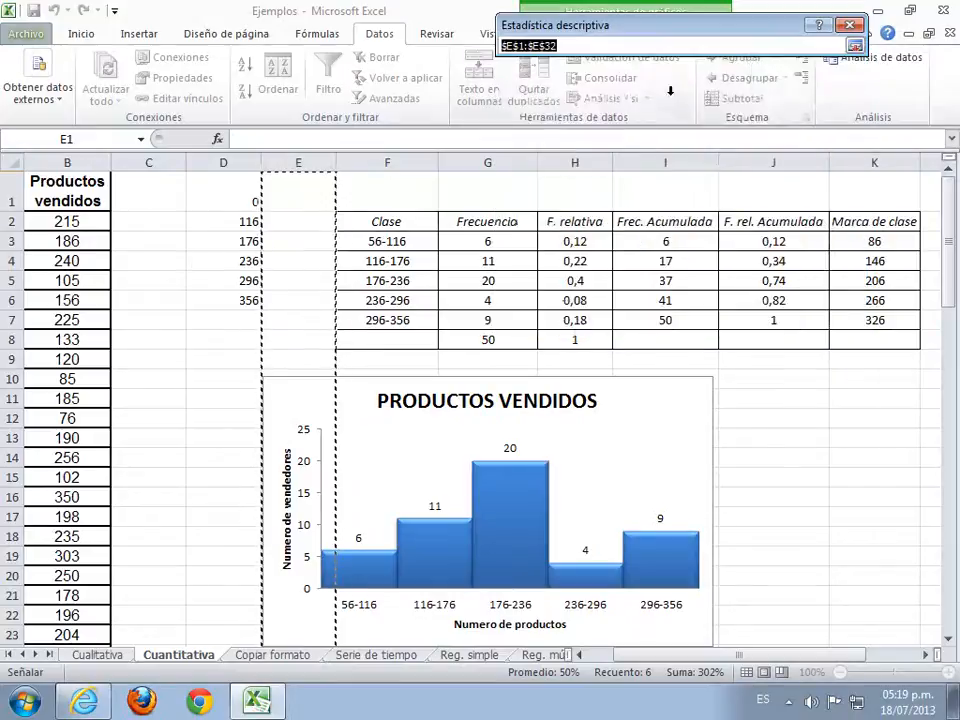
left_click(67, 222)
left_click_drag(70, 222, 60, 615)
left_click(854, 45)
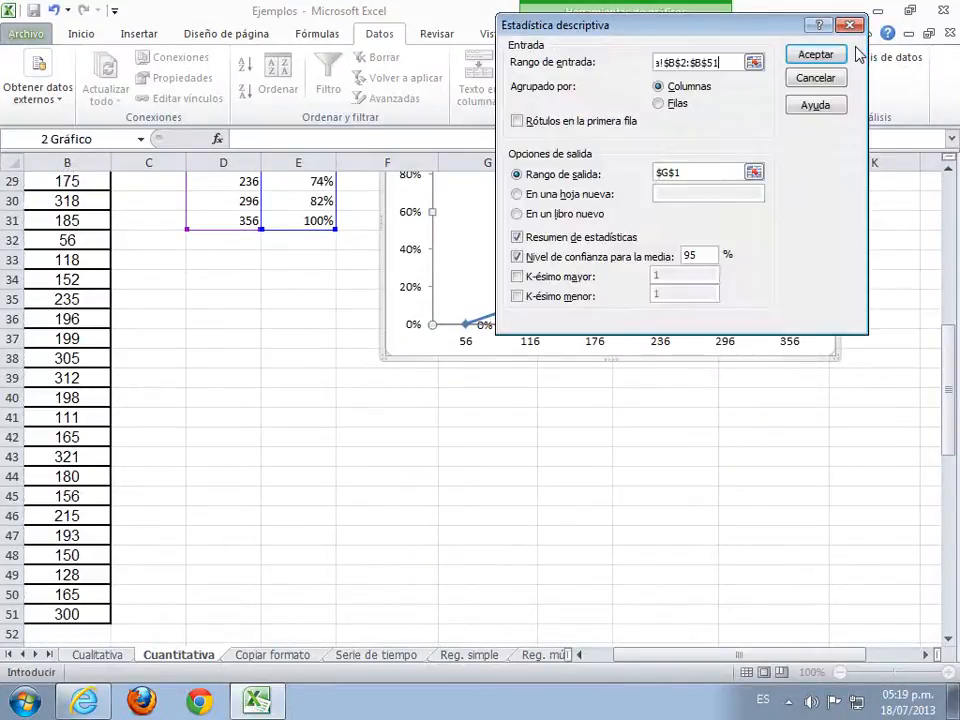
Step: Set the descriptive statistics output range to E41, turn off the confidence level for the mean, and generate the summary
left_click(755, 173)
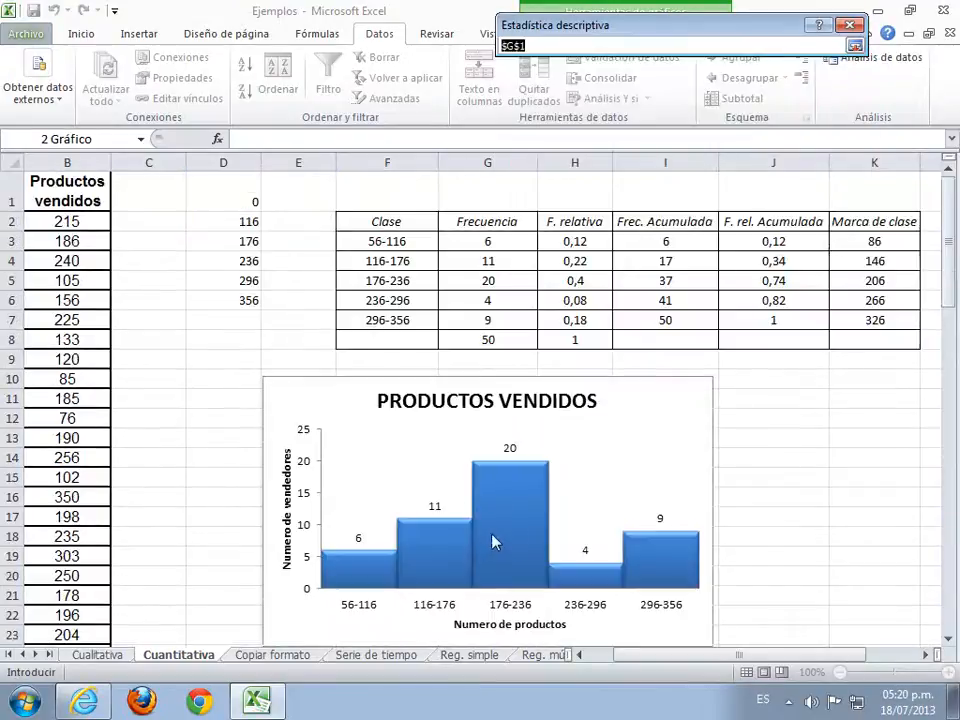
scroll(470, 520, "down", 5)
scroll(471, 540, "down", 6)
scroll(311, 332, "down", 4)
scroll(310, 332, "up", 4)
left_click(296, 317)
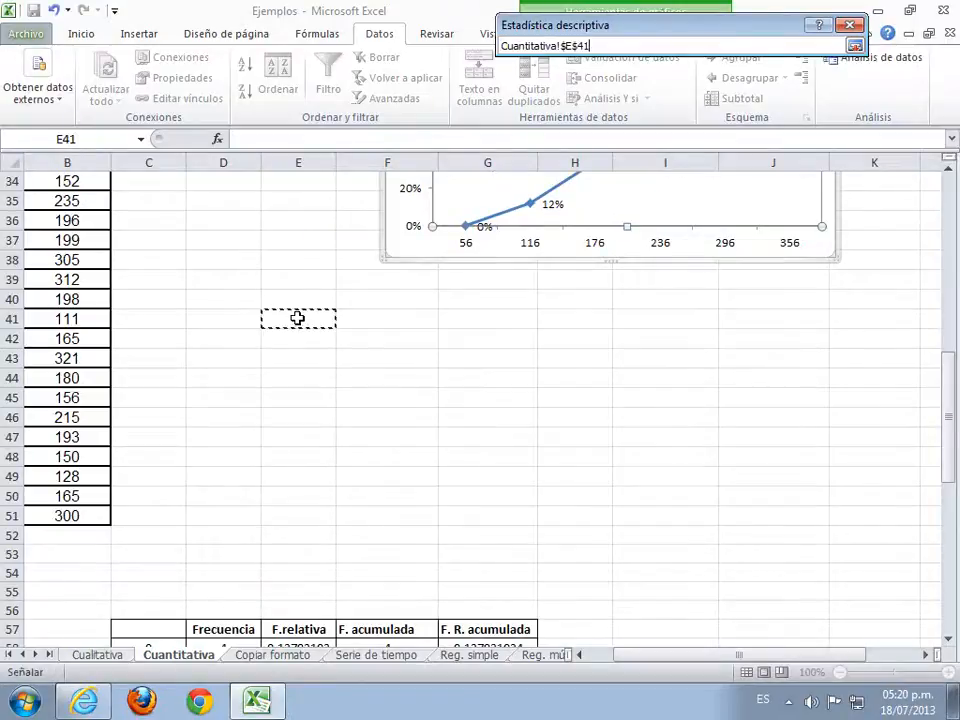
left_click(855, 45)
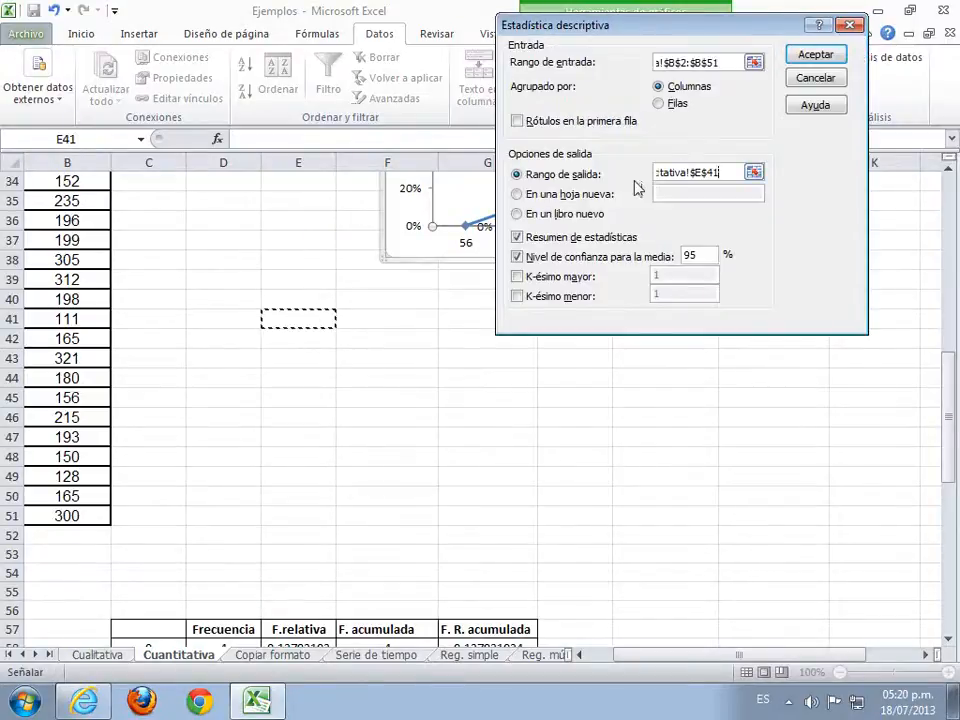
left_click(518, 257)
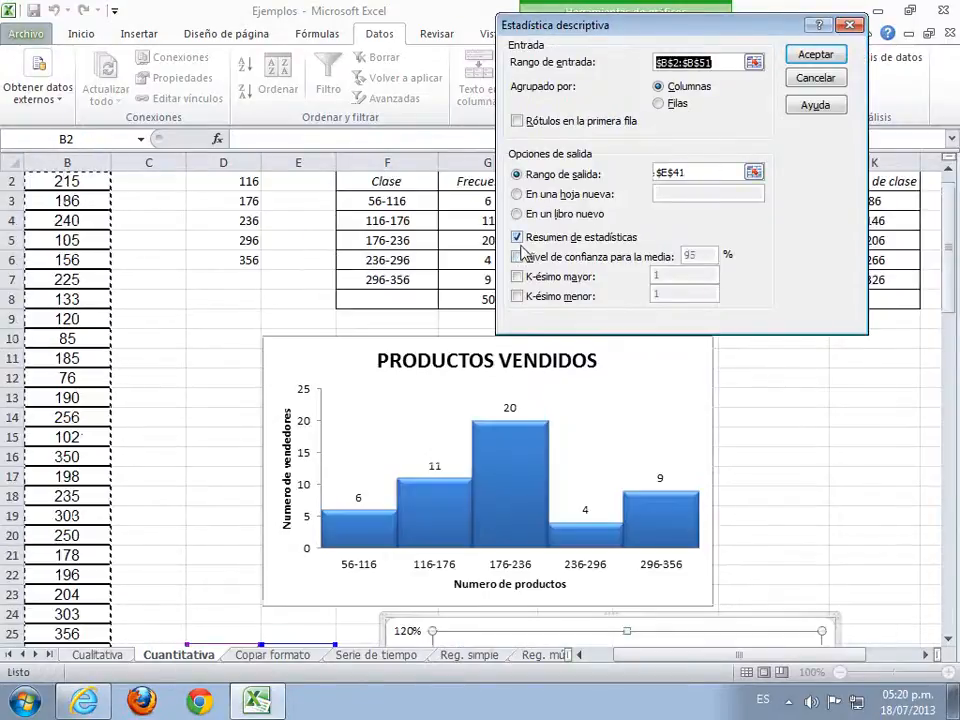
left_click(828, 56)
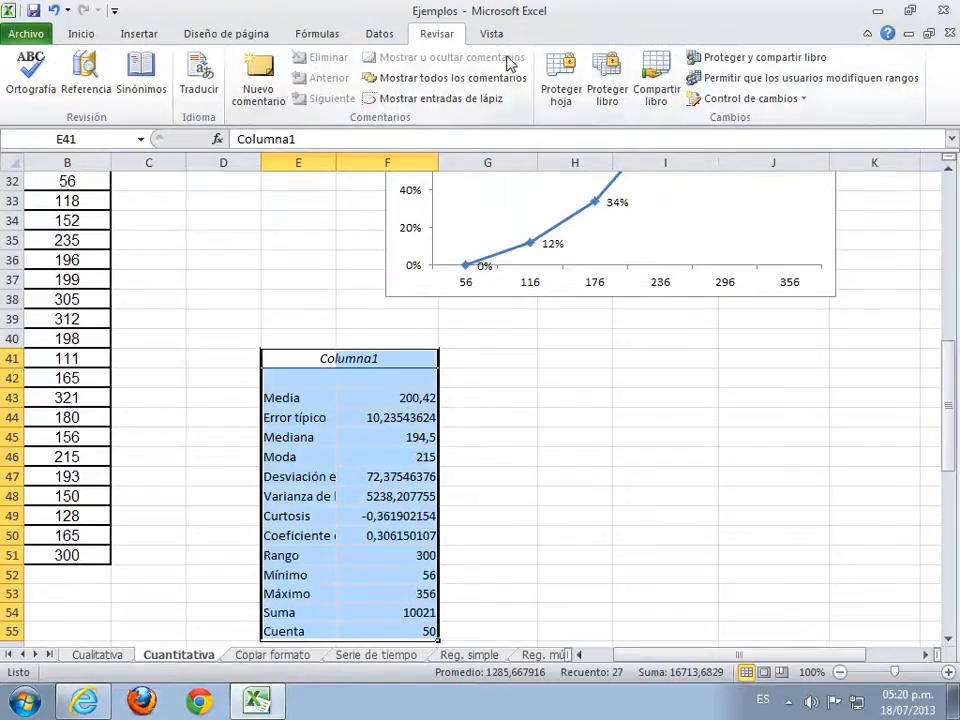
Step: Fit column E's width to the statistic names and review the summary table
double_click(336, 156)
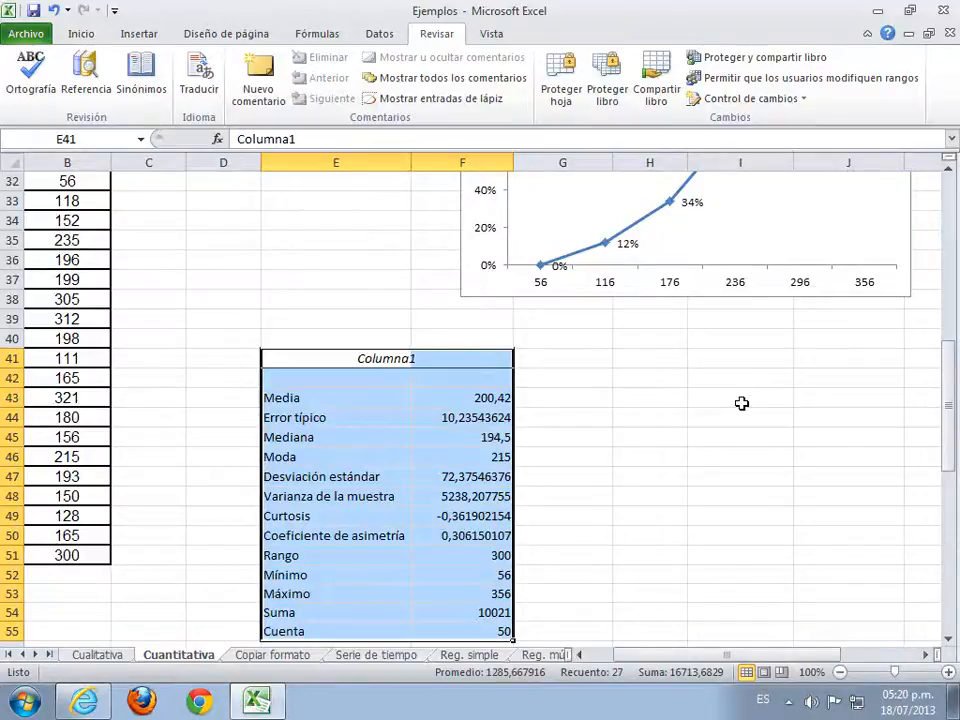
scroll(741, 403, "down", 1)
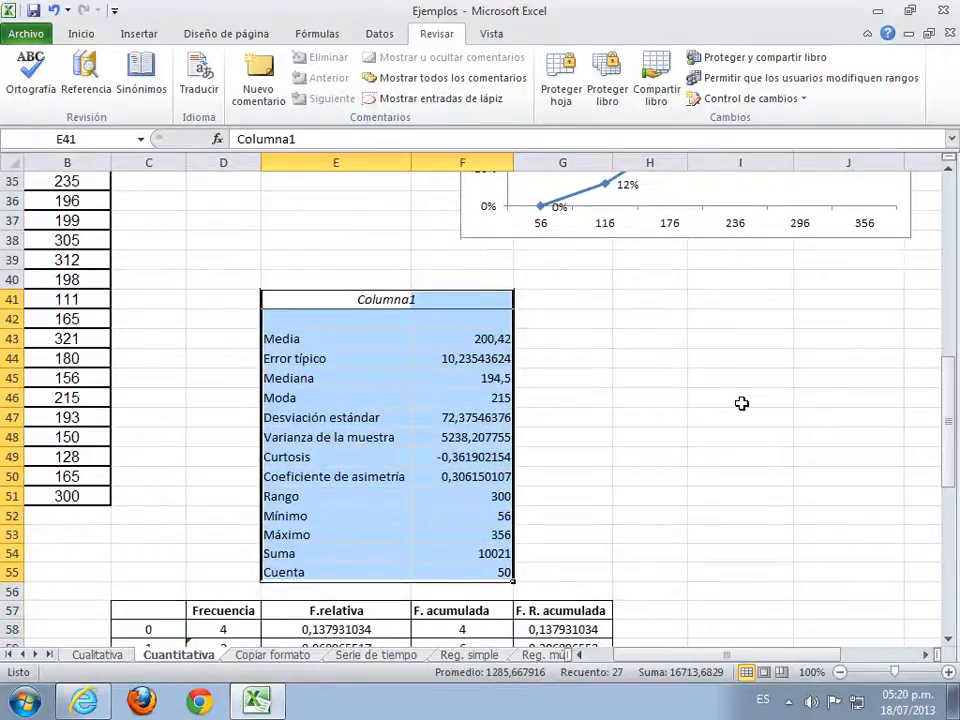
scroll(741, 403, "down", 2)
scroll(741, 403, "up", 2)
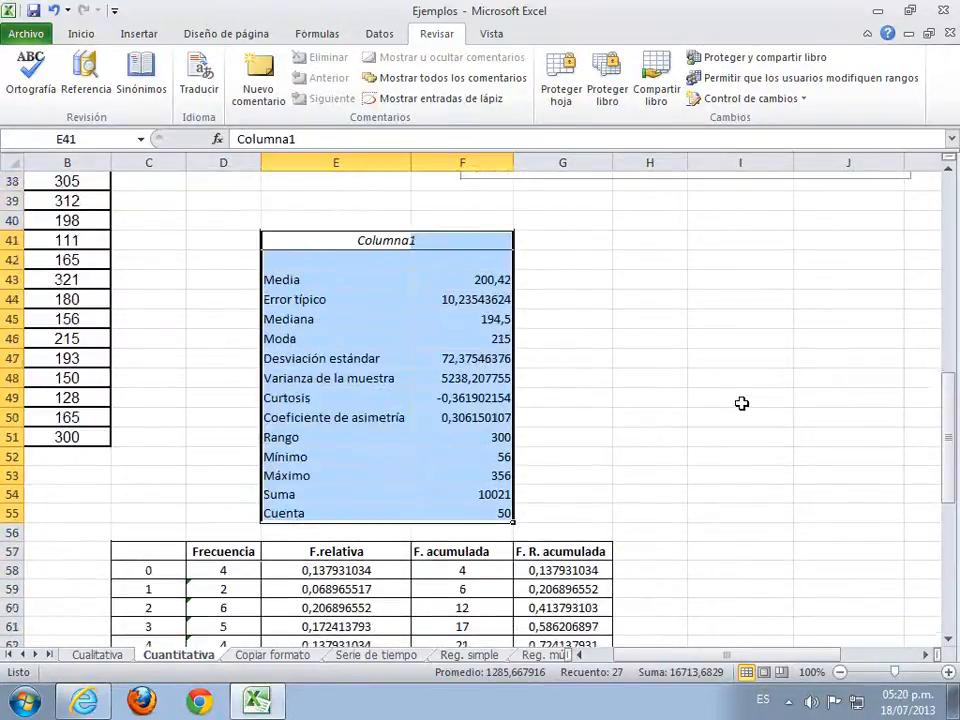
Step: Enter the label "Desvescion poblacional" in H42 and fit column H's width to it
left_click(649, 317)
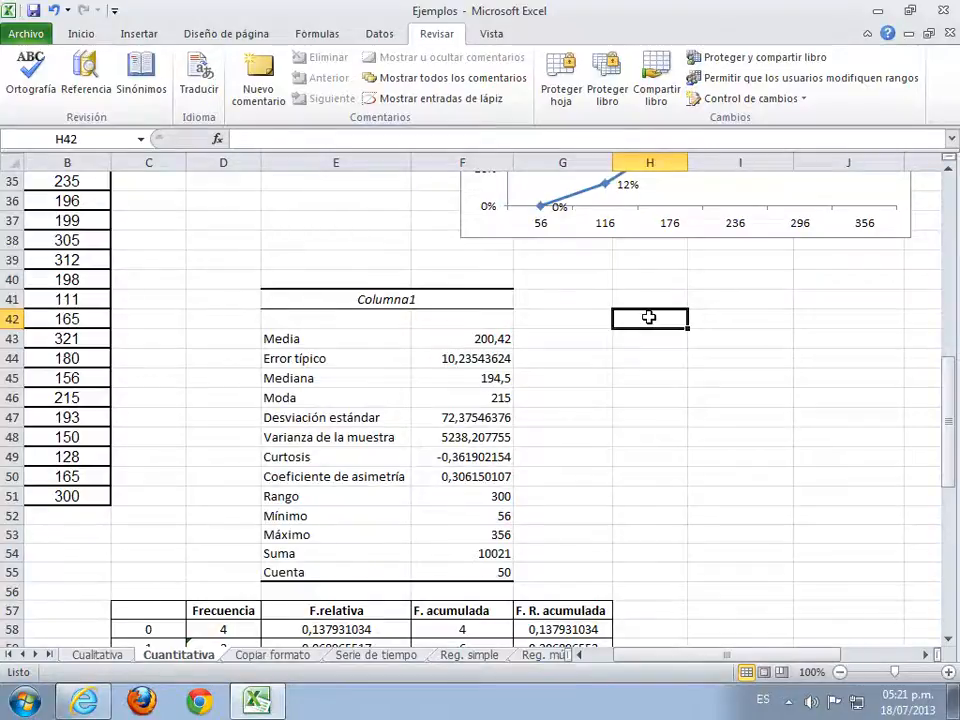
type("Desvesci´´")
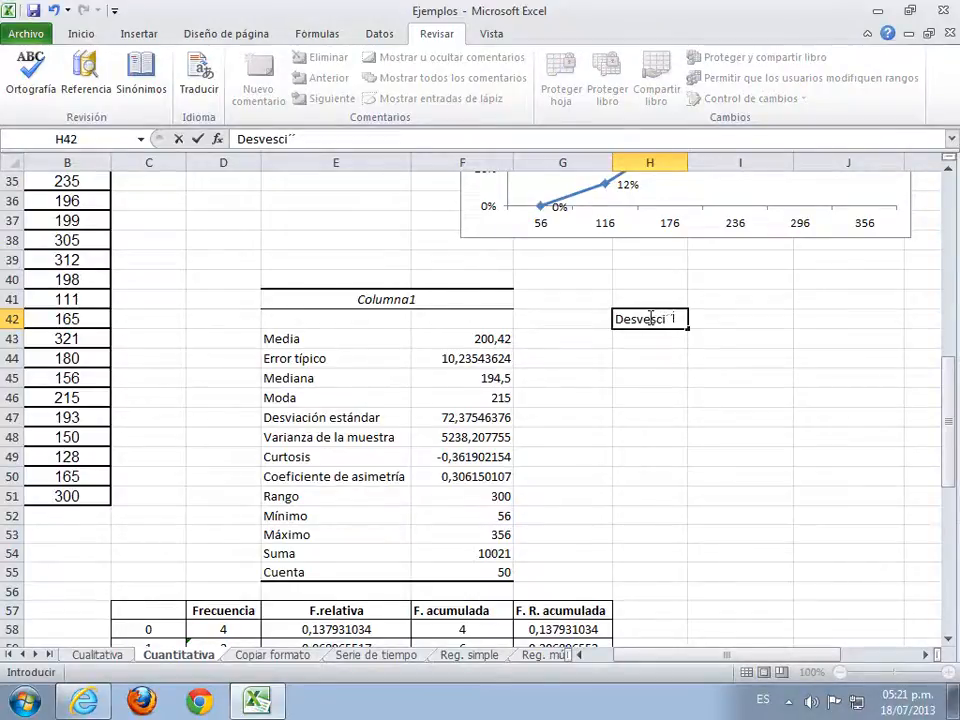
key("BackSpace")
key("BackSpace")
type("on poblacional")
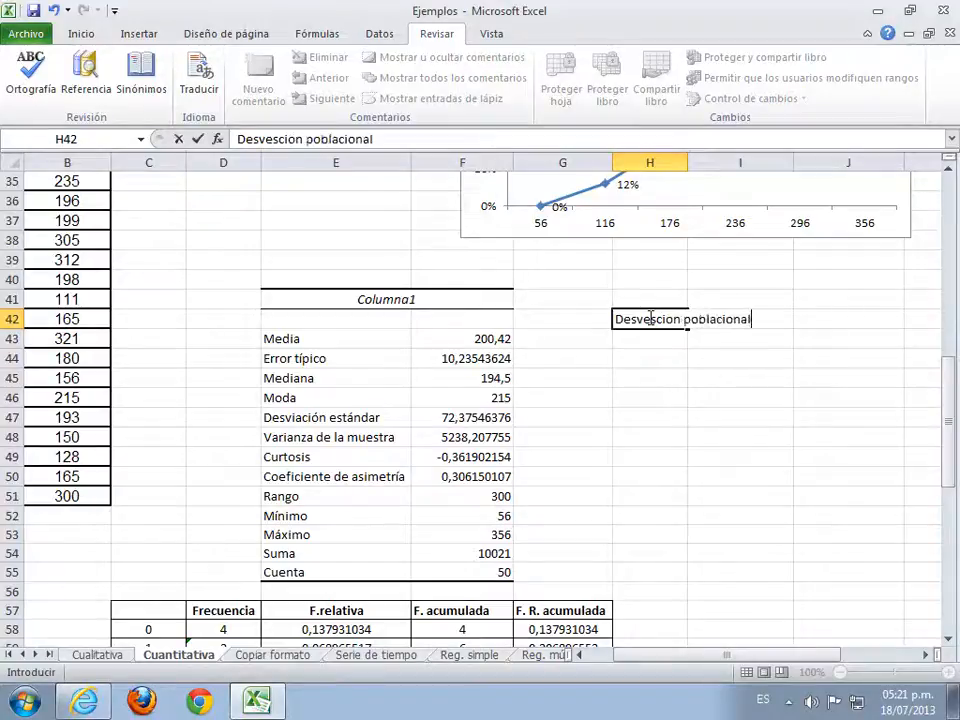
left_click(690, 152)
double_click(688, 152)
Step: Calculate the population standard deviation of B2:B51 in I42 with the DESVEST.P function
left_click(804, 327)
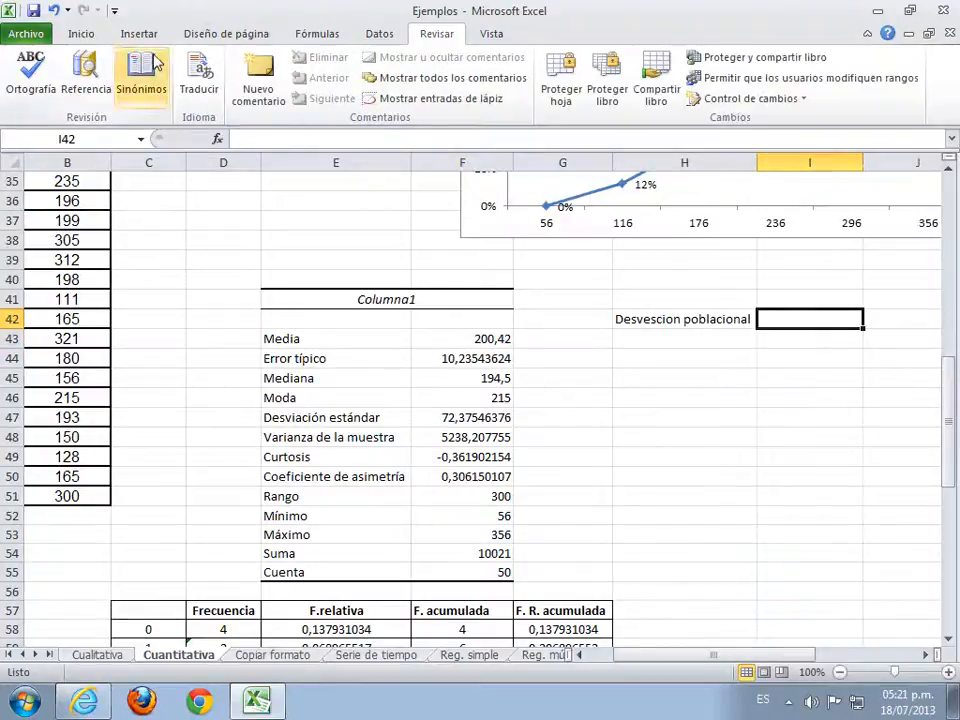
left_click(216, 138)
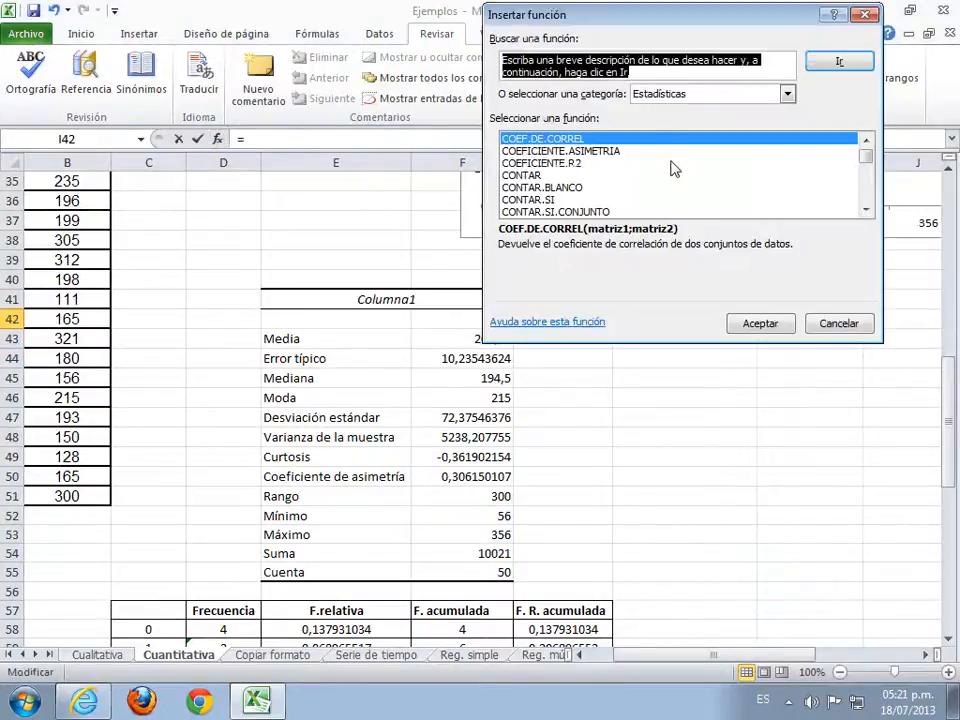
left_click(866, 209)
left_click(866, 209)
left_click(866, 209)
left_click(866, 209)
left_click(866, 209)
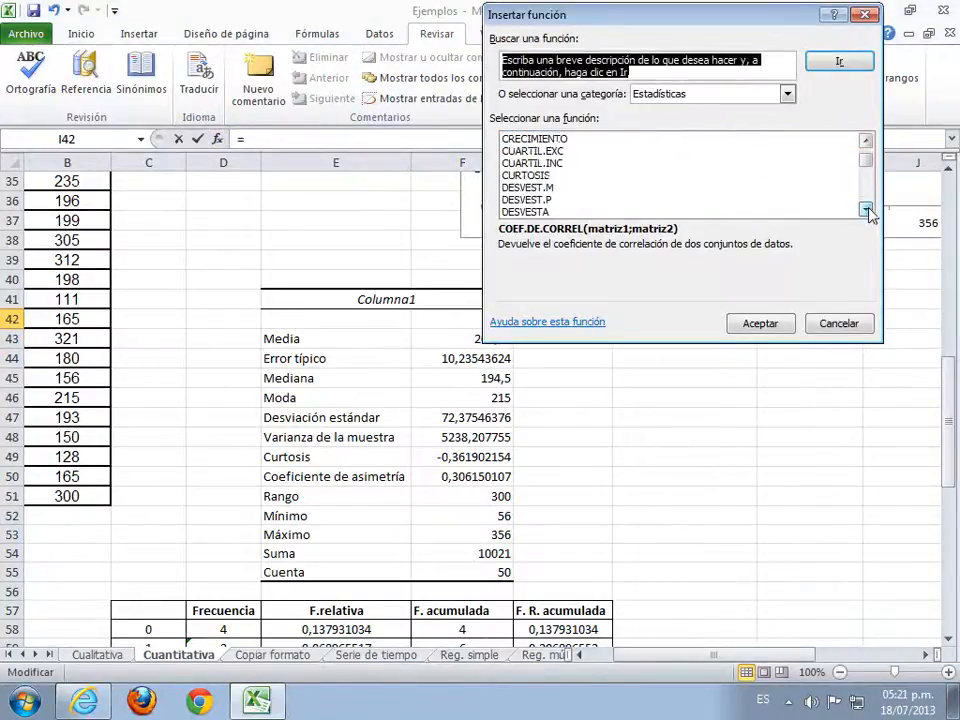
double_click(538, 200)
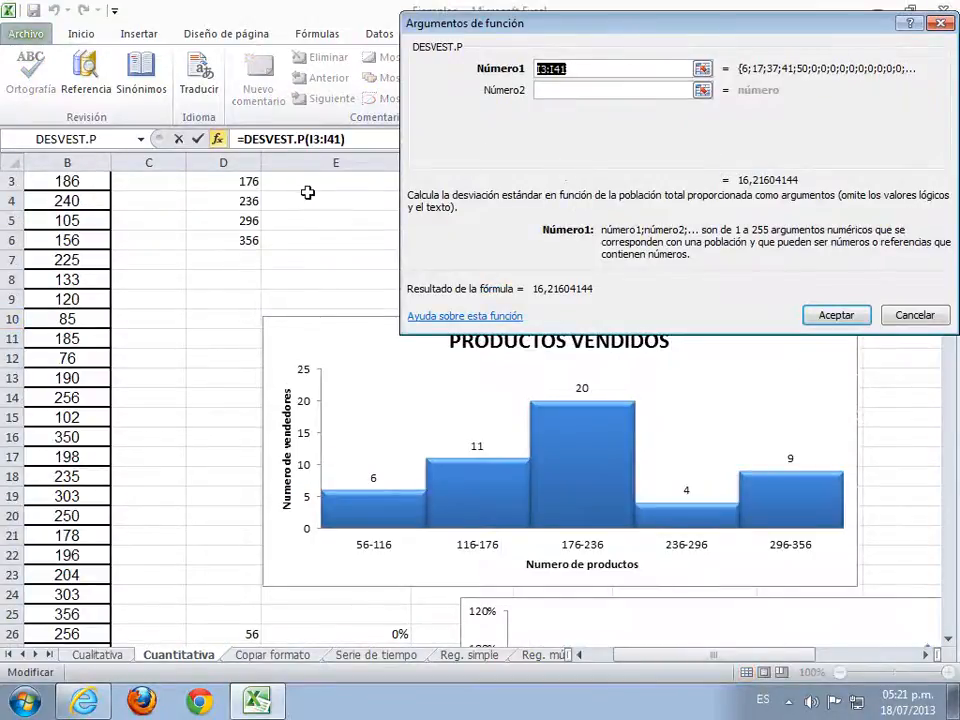
left_click(703, 69)
left_click_drag(77, 221, 62, 690)
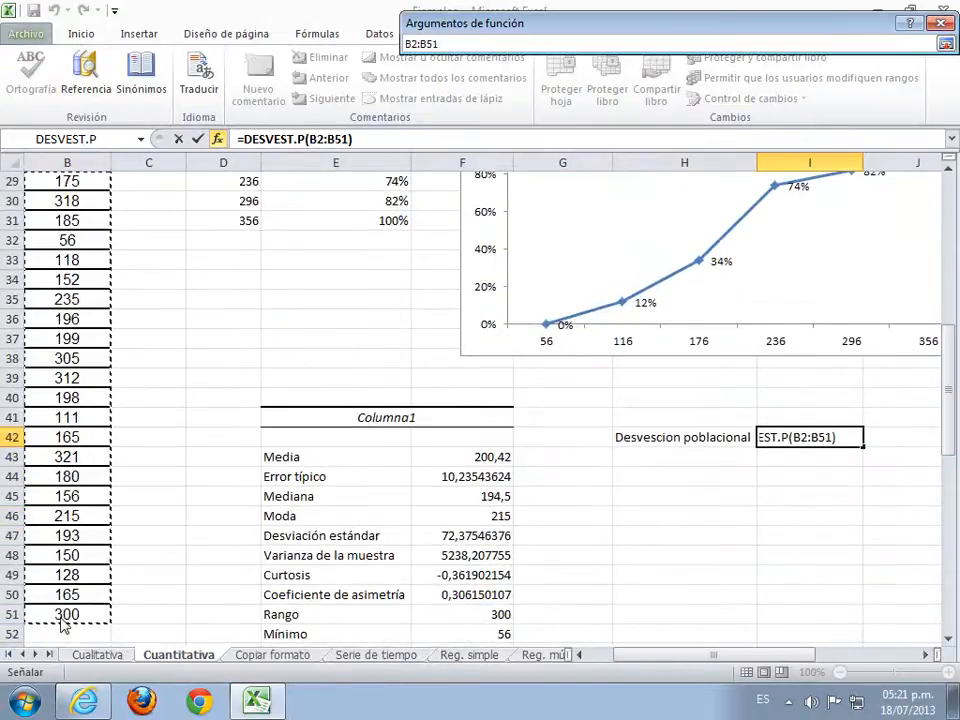
left_click(945, 44)
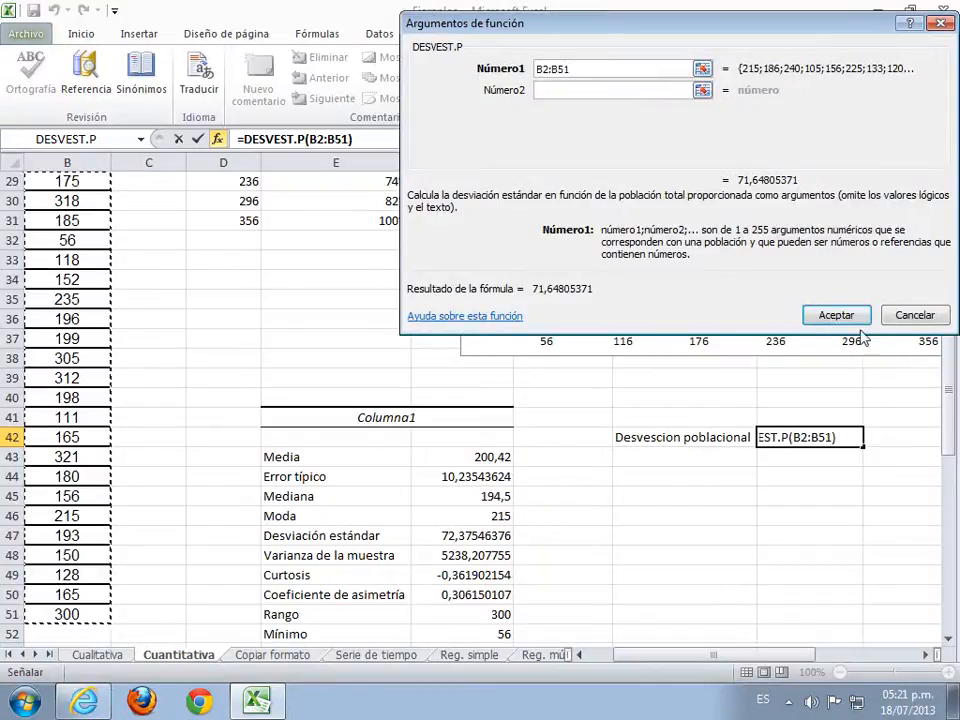
left_click(812, 314)
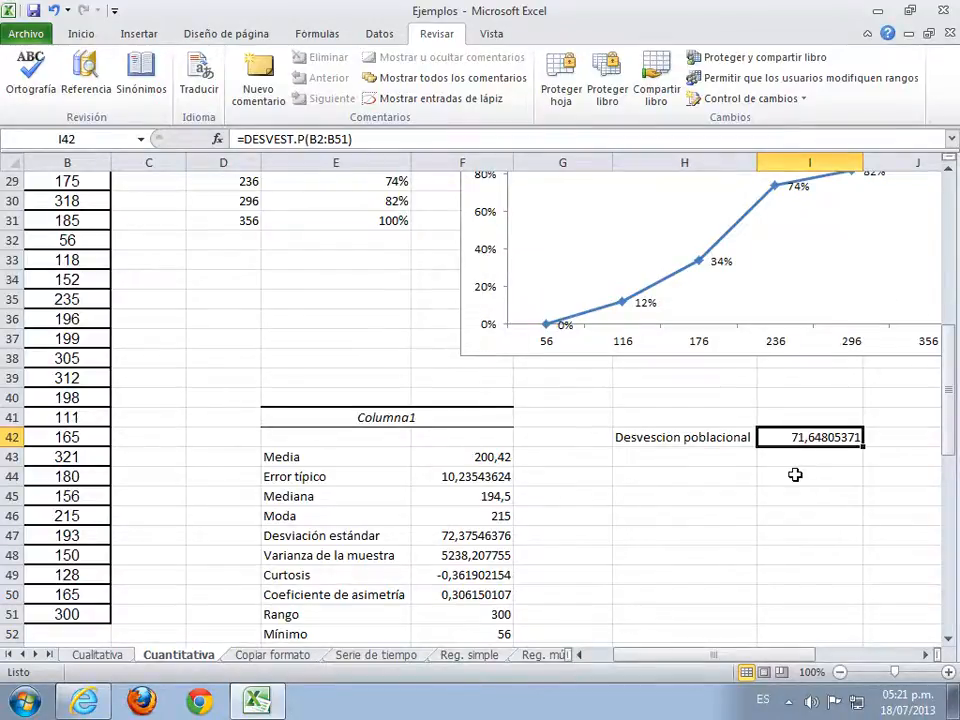
Step: Enter the labels "Cuartil 1" in H43 and "Cuartil 3" in H44
left_click(735, 457)
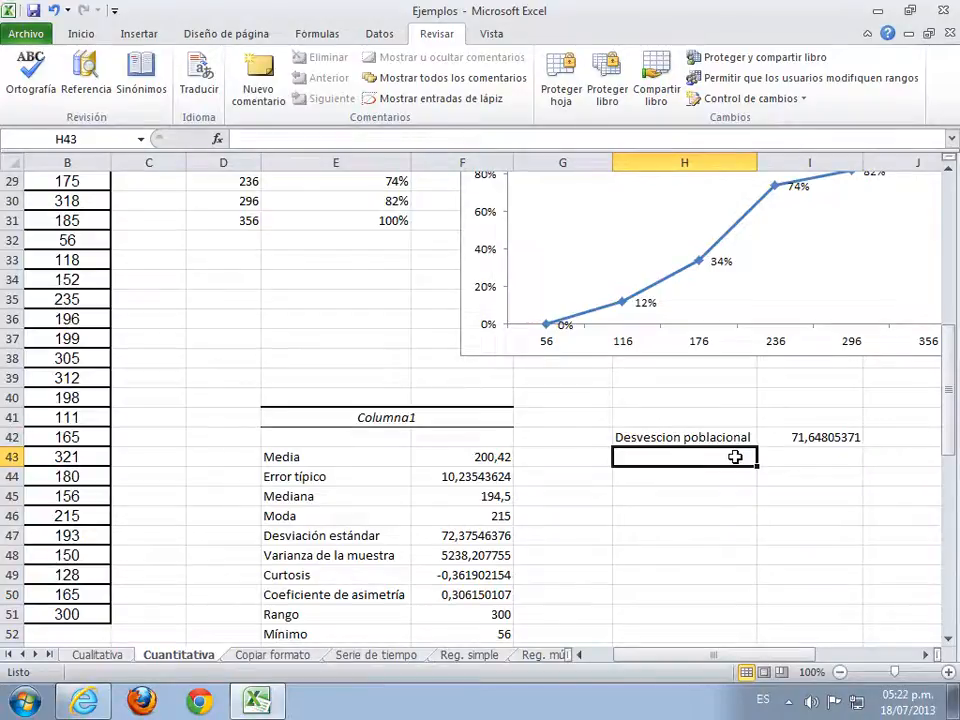
type("Cuartil 1")
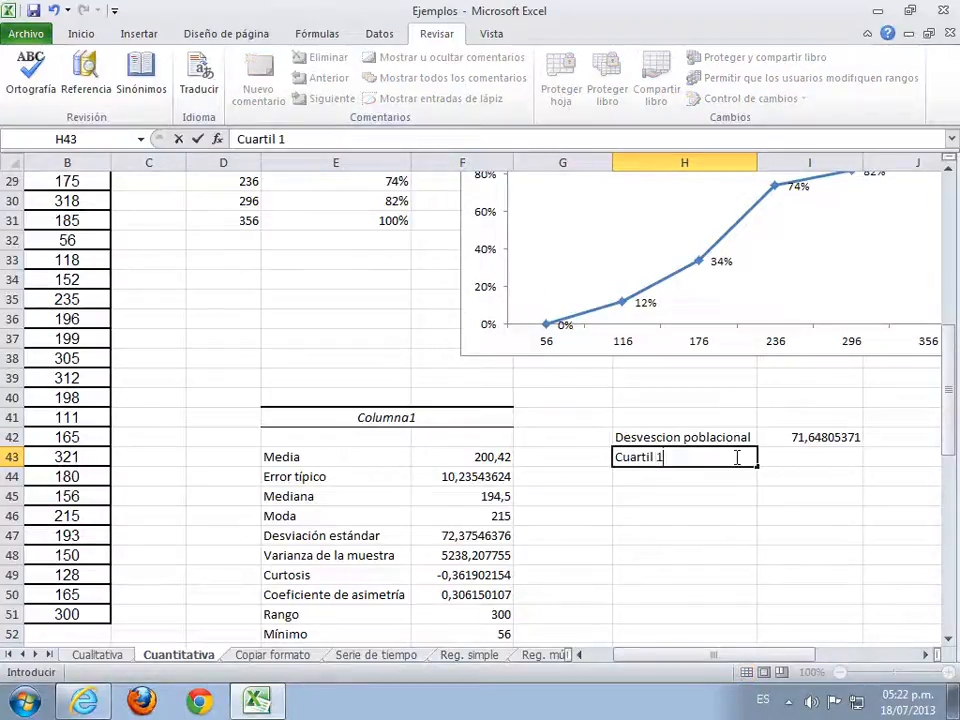
left_click(729, 482)
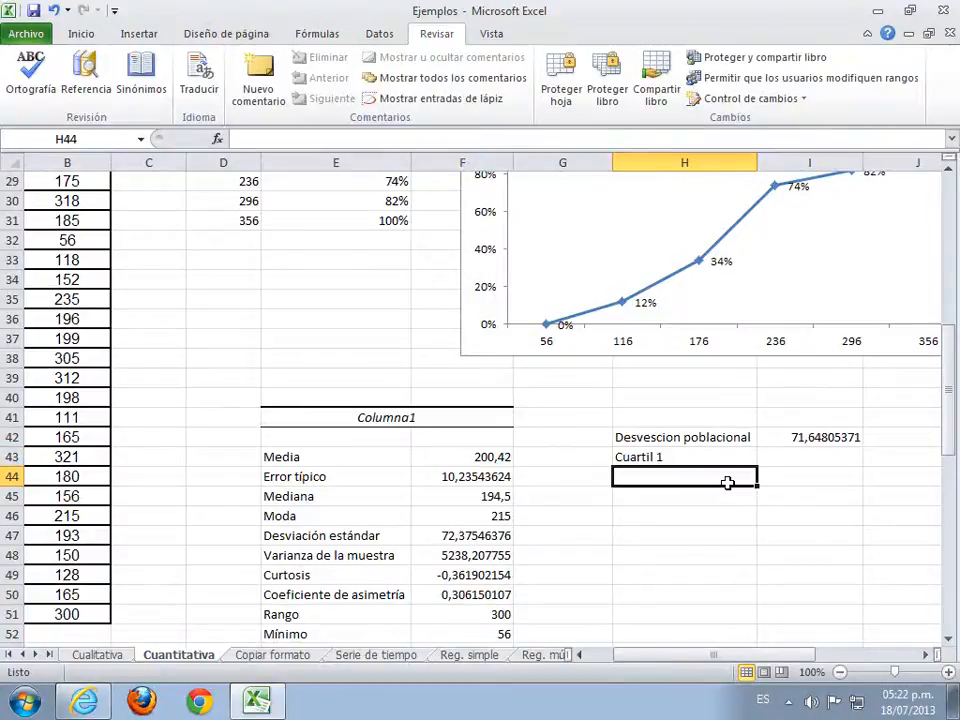
type("Cuartil")
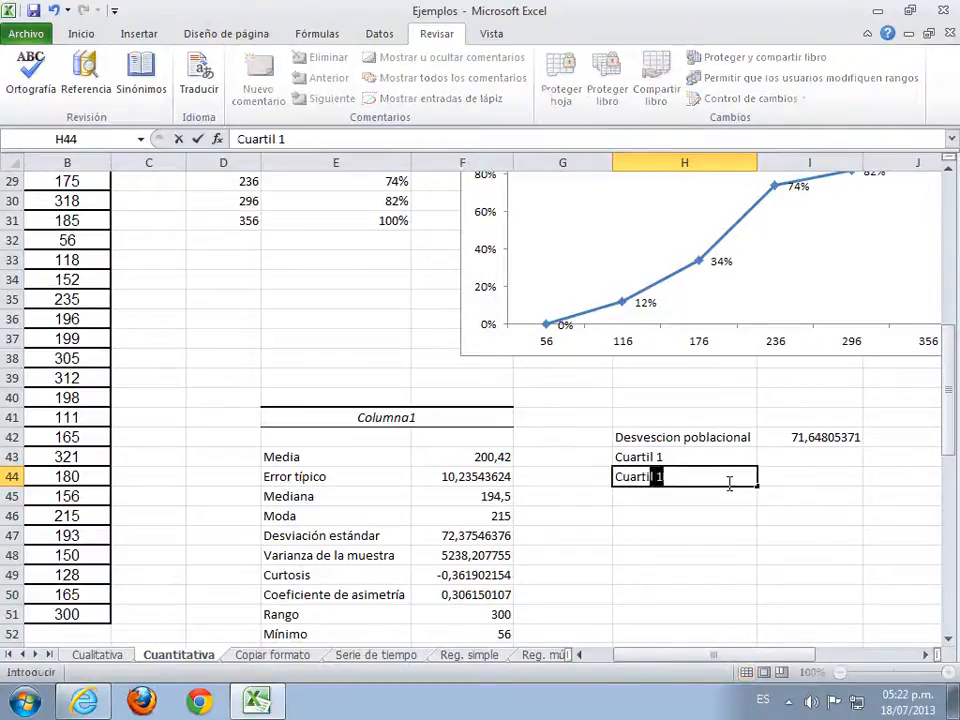
type(" 3")
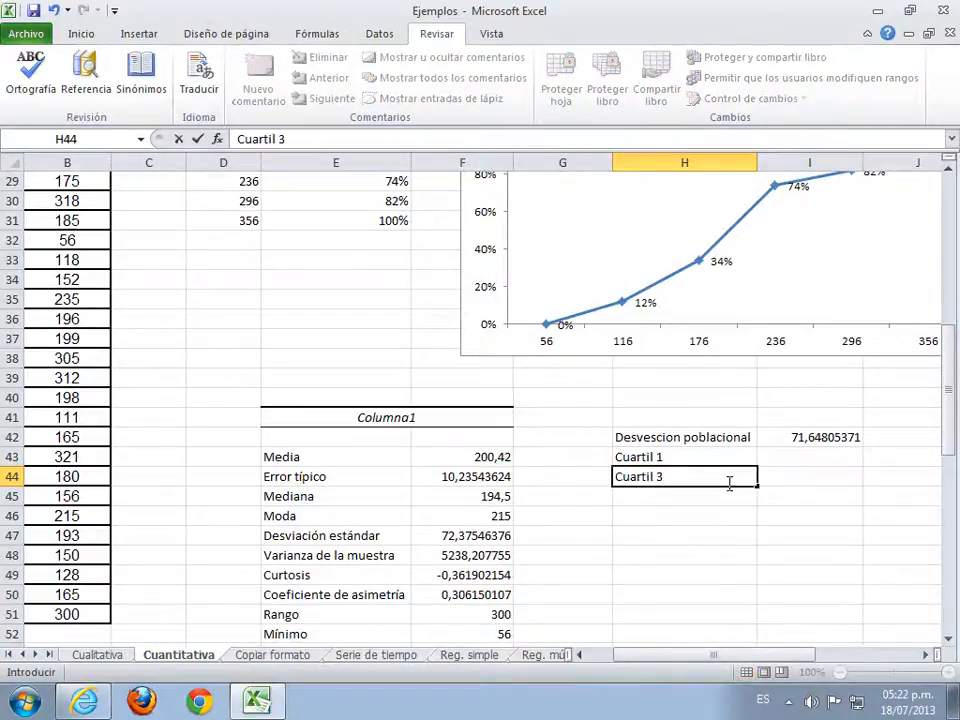
Step: Calculate the first quartile in I43 with the CUARTIL.INC function, using B2:B51 as the array and 1 as the quartile
left_click(821, 461)
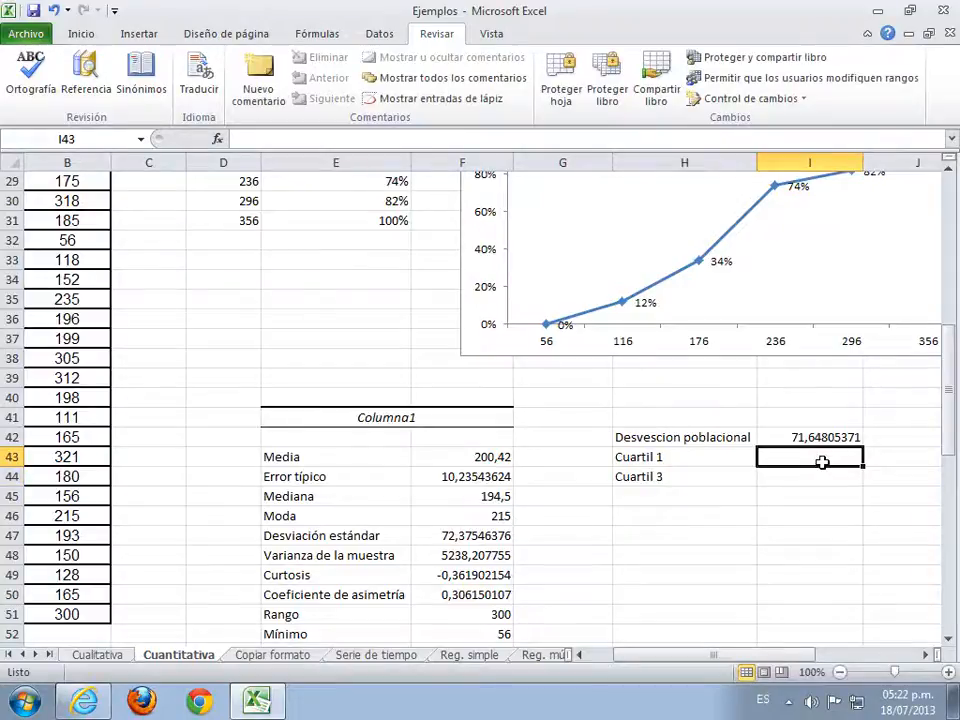
left_click(217, 139)
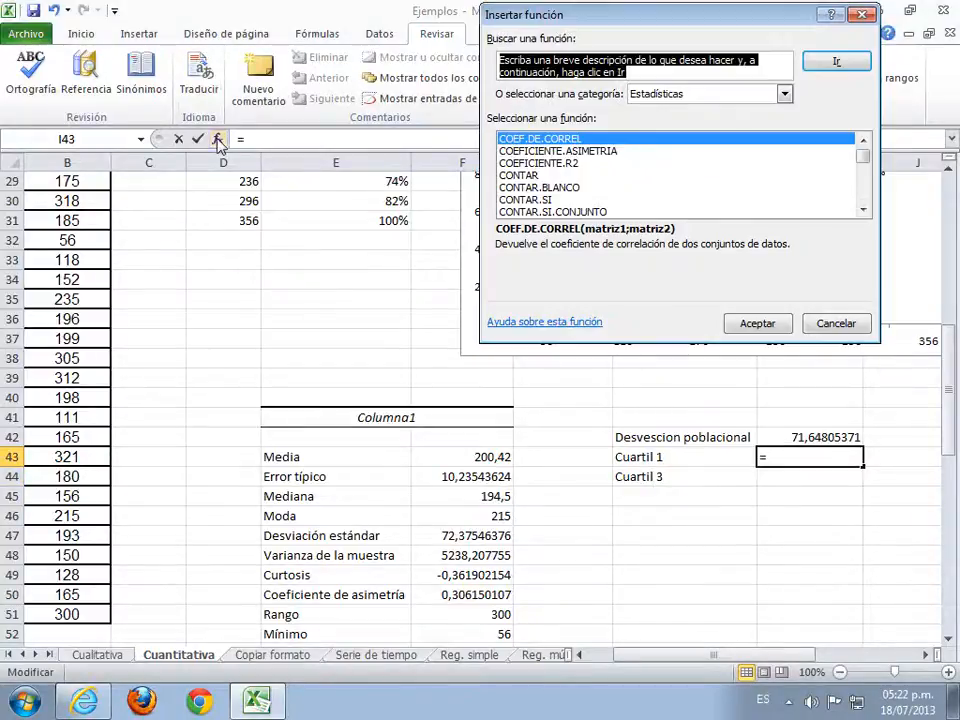
left_click(863, 209)
left_click(863, 209)
left_click(863, 209)
left_click(863, 209)
left_click(863, 209)
left_click(863, 209)
left_click(863, 209)
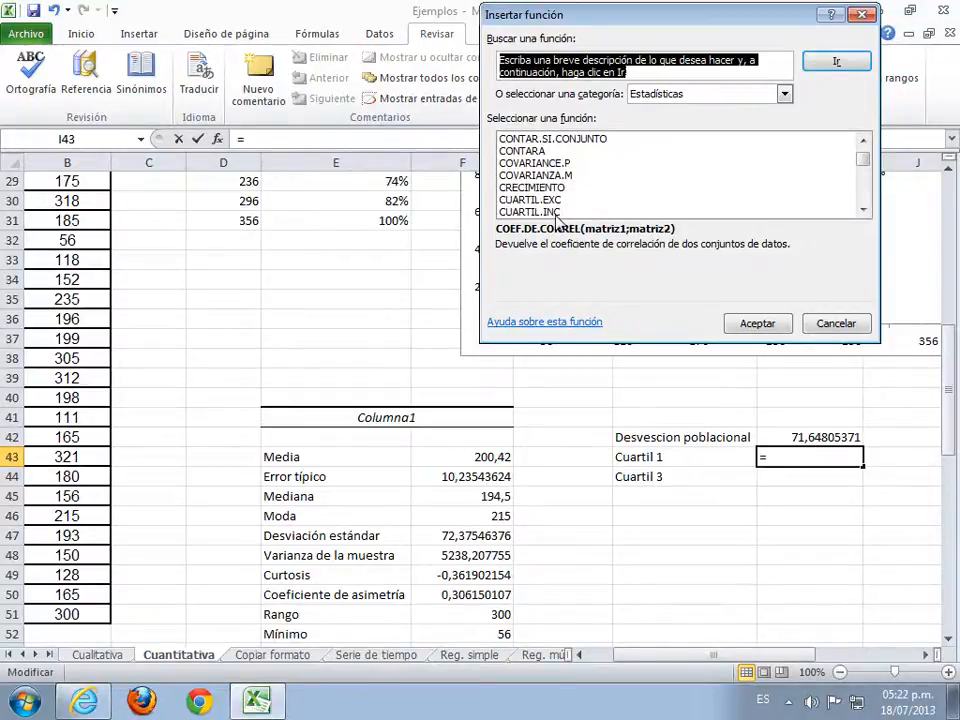
double_click(548, 212)
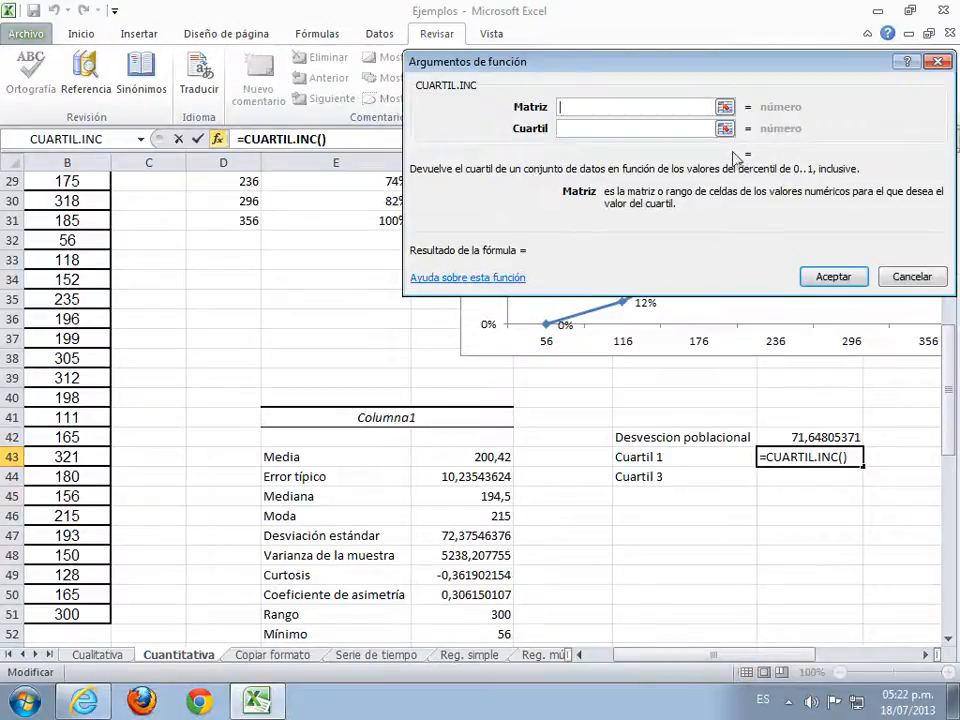
scroll(115, 216, "up", 9)
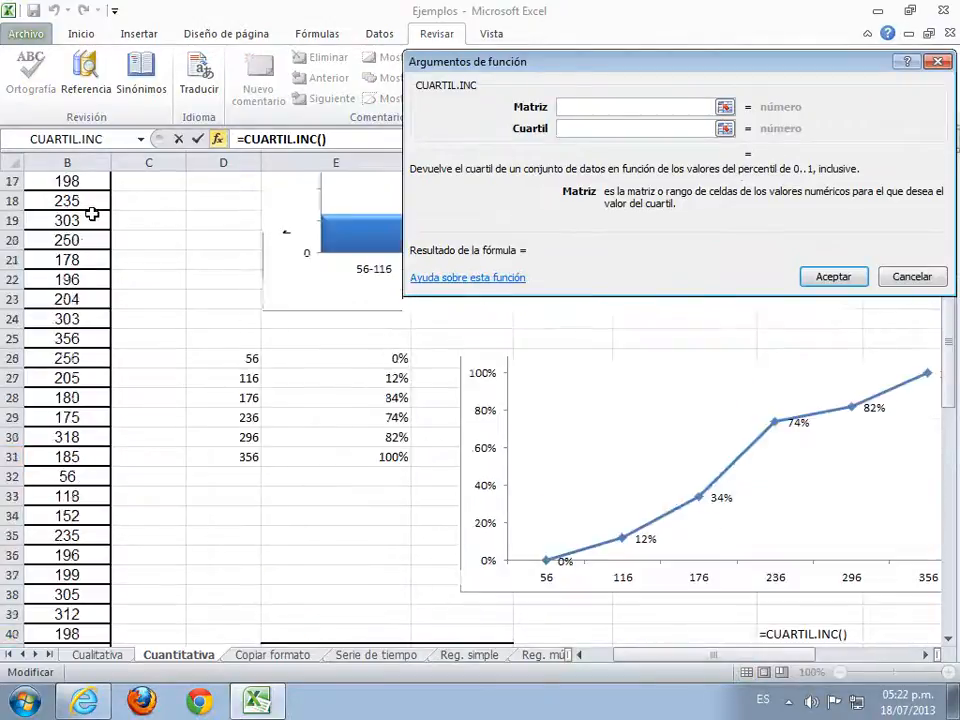
left_click_drag(66, 219, 55, 614)
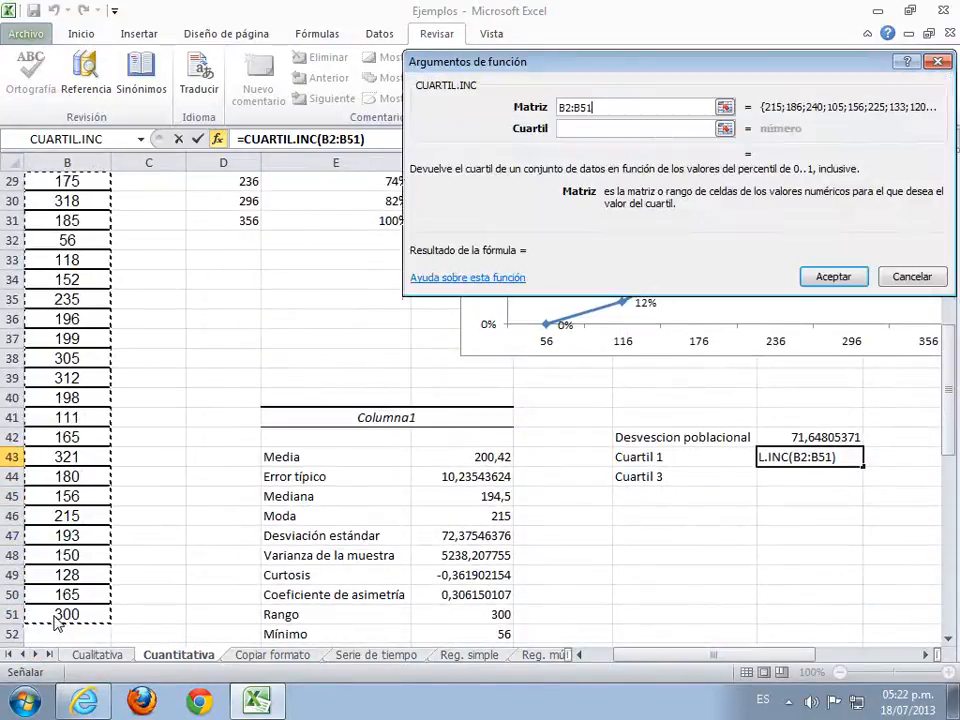
left_click(574, 130)
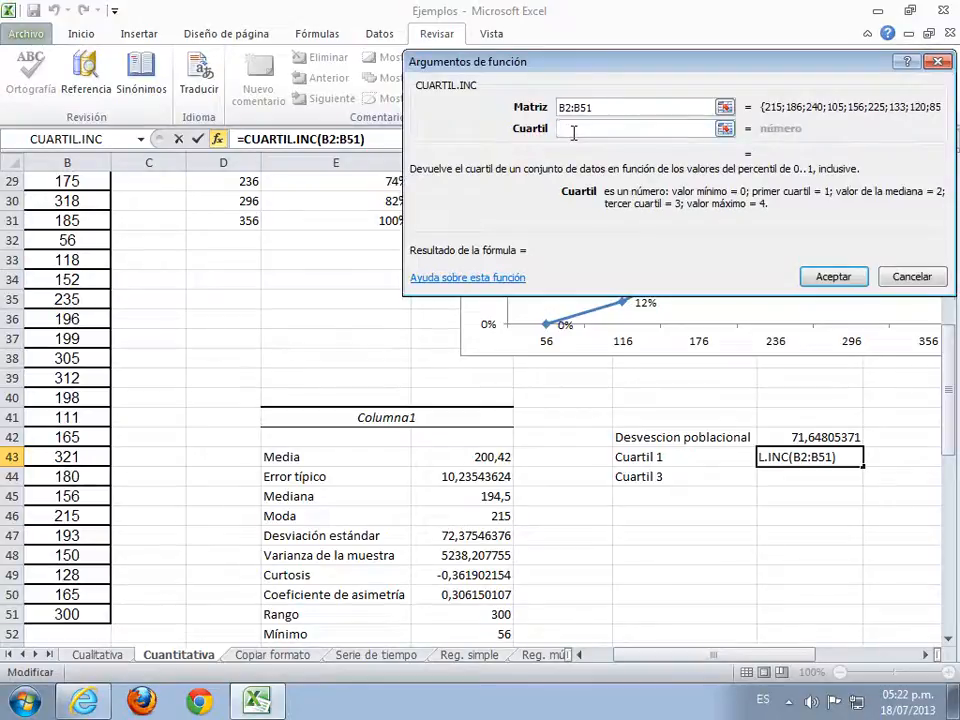
type("1")
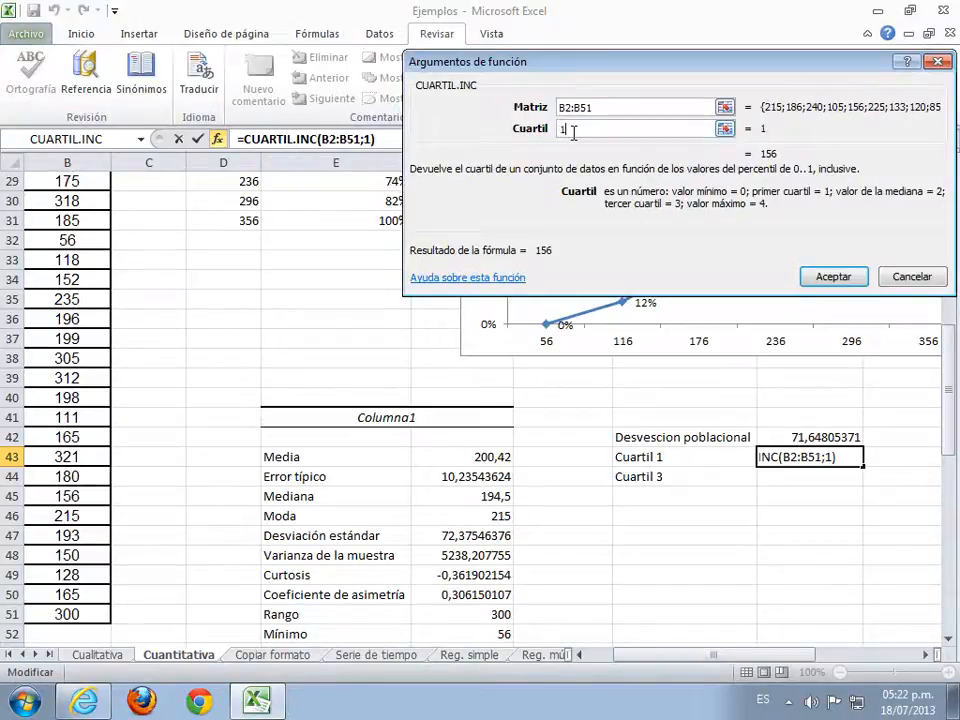
left_click(815, 275)
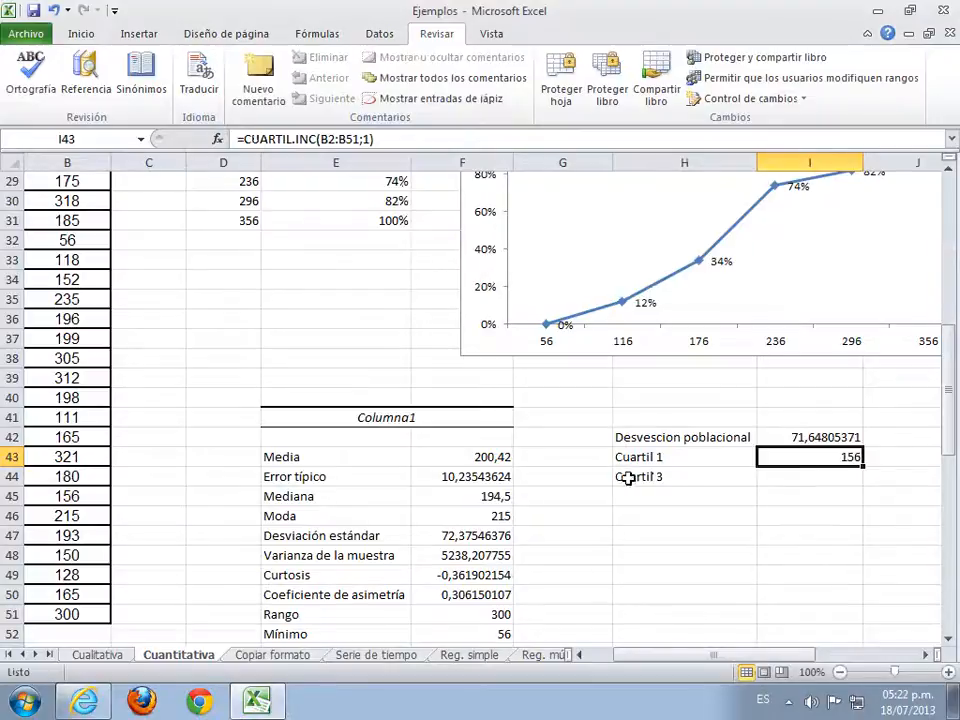
Step: Calculate the third quartile in I44 with the CUARTIL.INC function, using B2:B51 as the array and 3 as the quartile
left_click(827, 481)
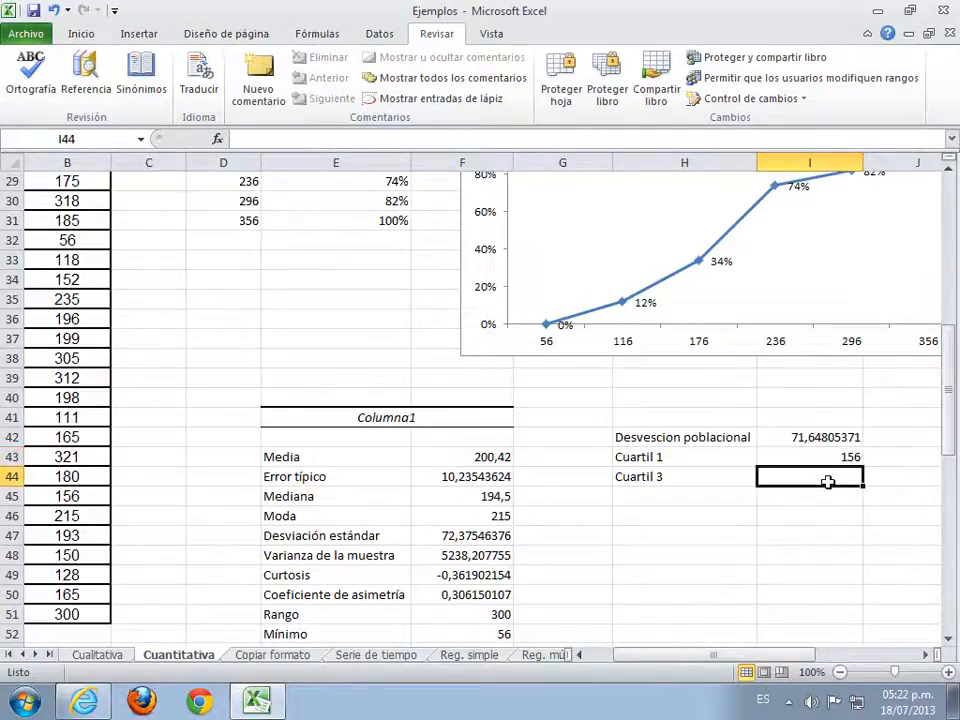
left_click(218, 140)
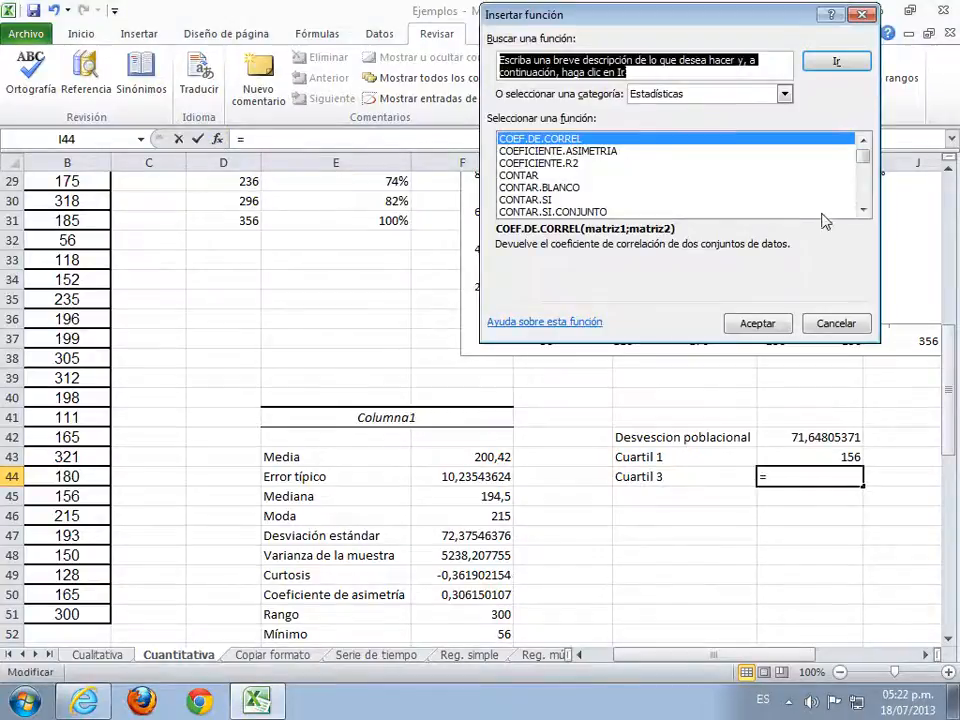
left_click(863, 210)
left_click(863, 210)
left_click(863, 210)
left_click(863, 210)
left_click(863, 210)
left_click(863, 210)
left_click(863, 210)
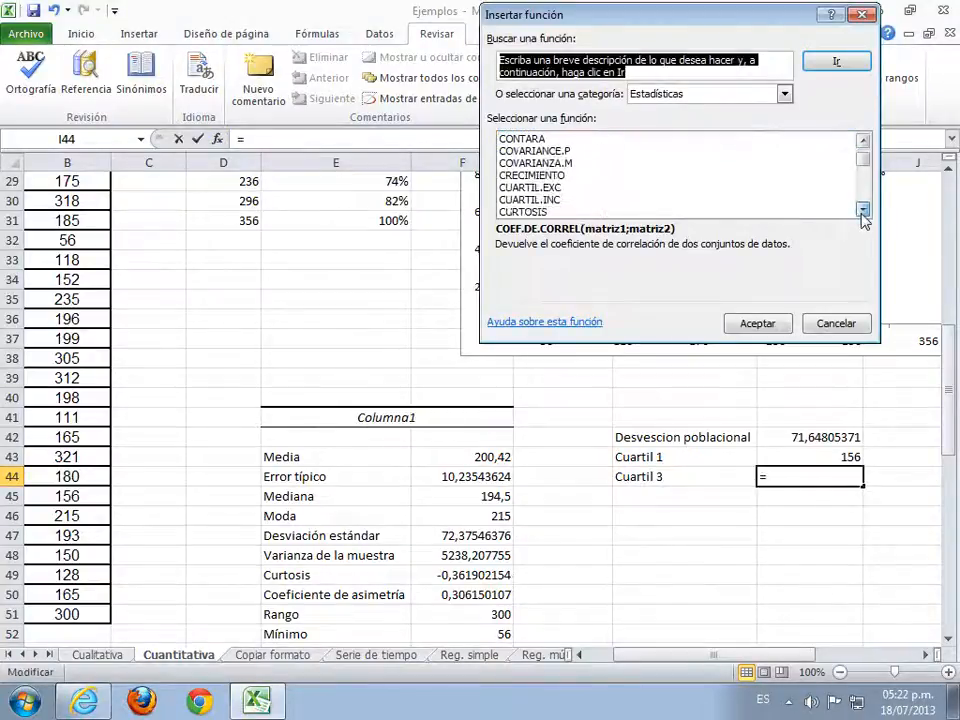
double_click(561, 202)
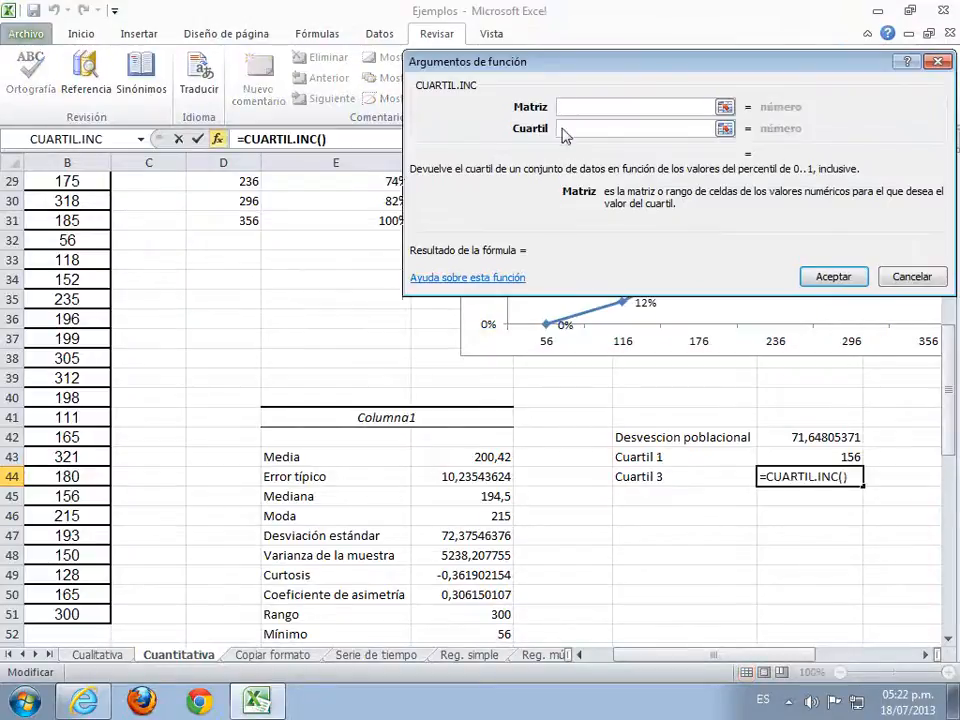
scroll(47, 248, "up", 9)
left_click_drag(50, 221, 64, 589)
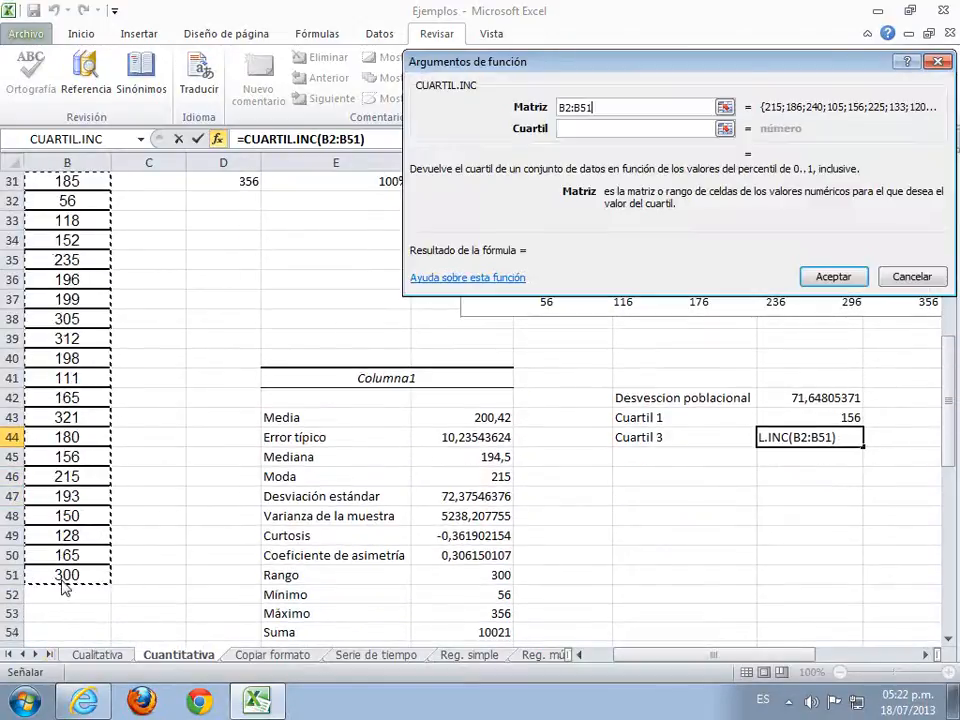
left_click(584, 129)
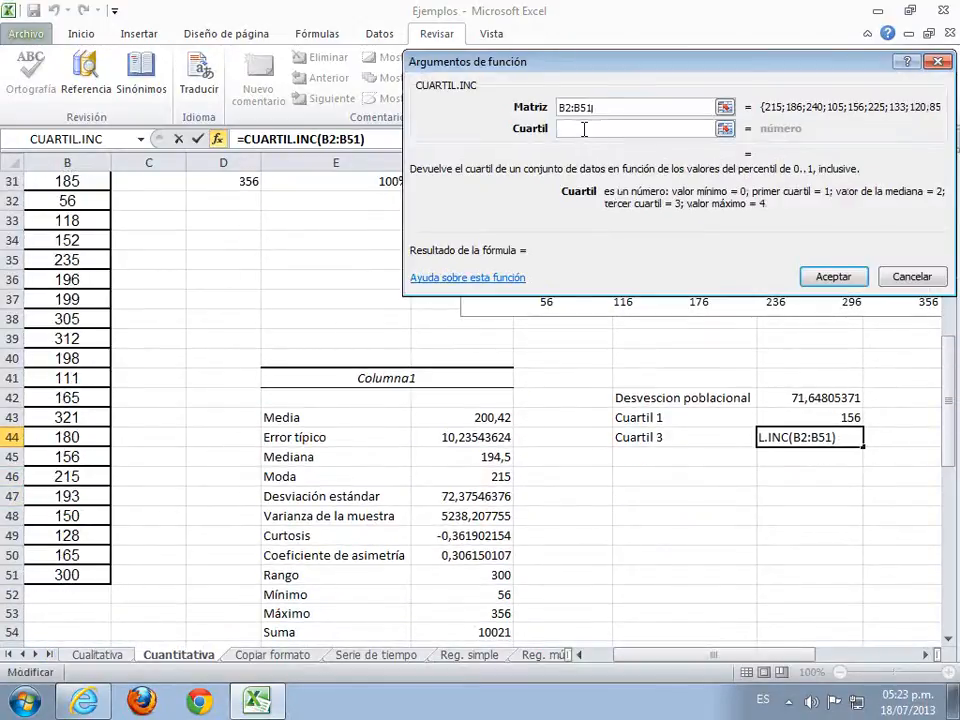
type("3")
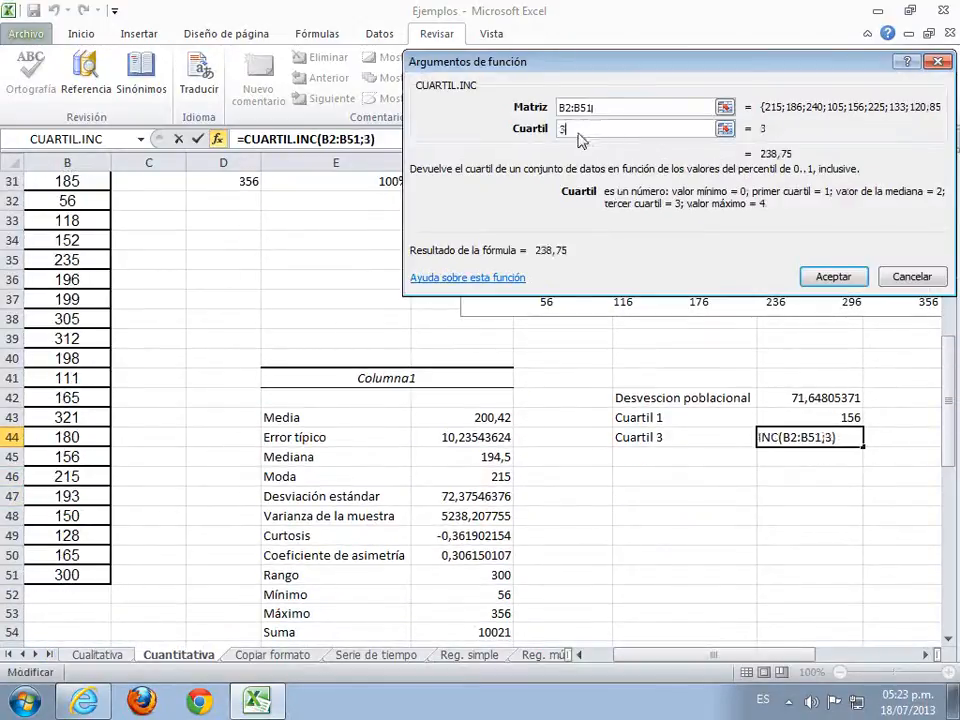
left_click(850, 280)
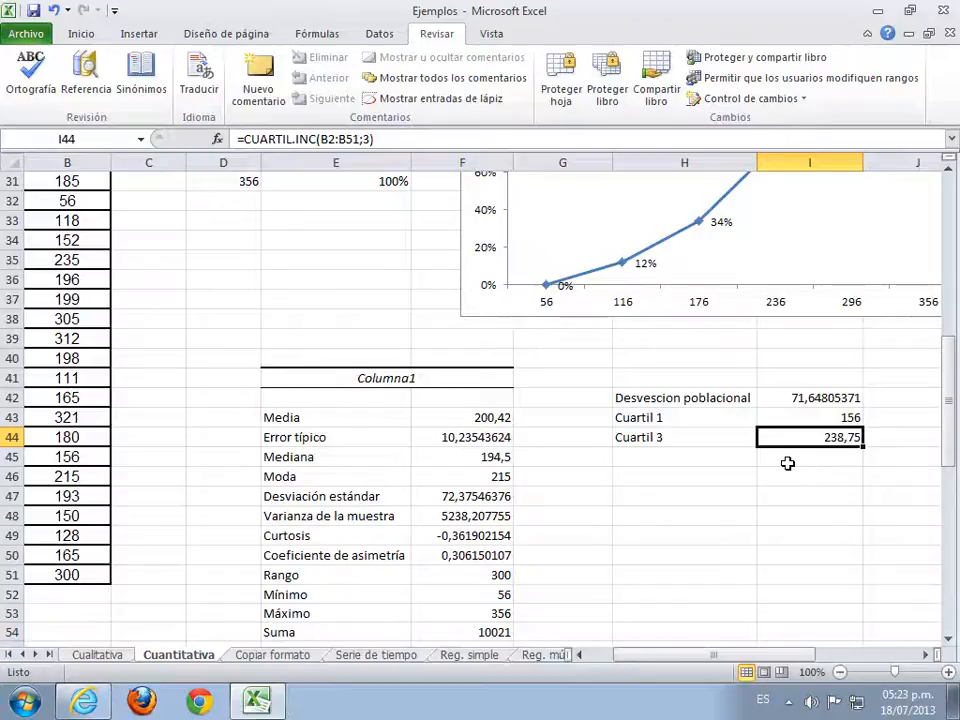
Step: Enter the label "Coeficiente de variacion" in H45
left_click(725, 457)
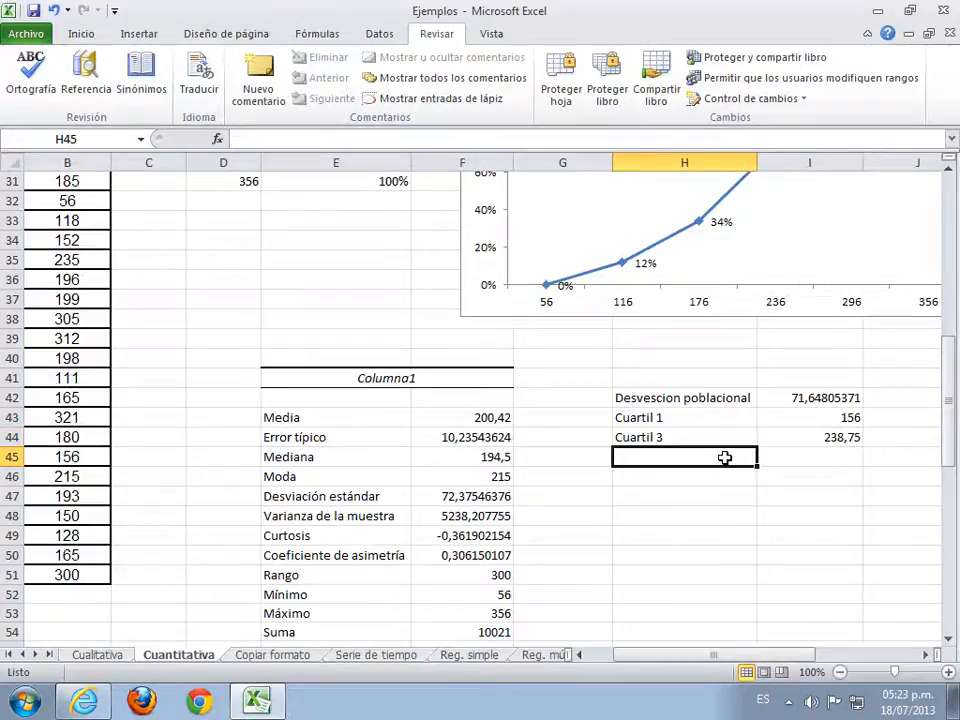
type("Coefici")
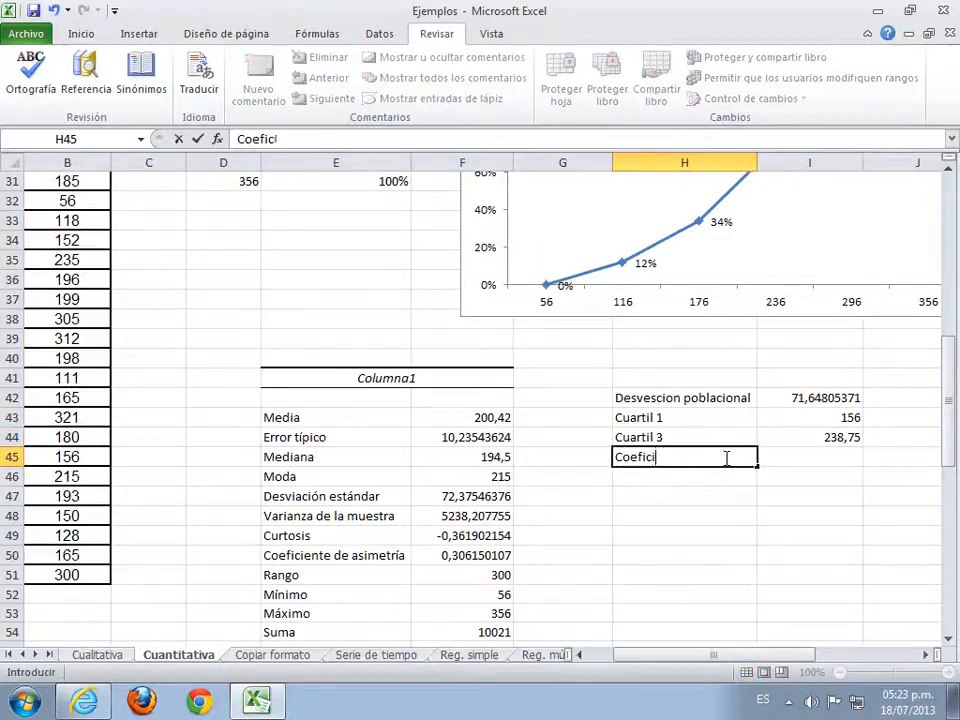
type("ente de variacion")
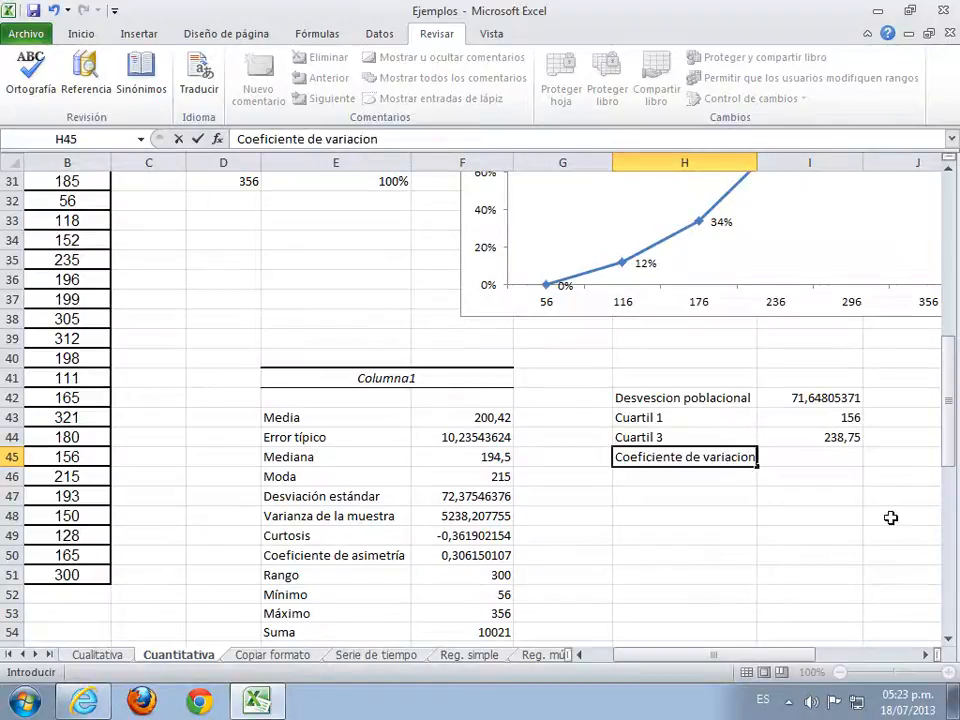
Step: Calculate the coefficient of variation as a percentage in I45 with the formula =F47/F43*100
left_click(850, 463)
type("=")
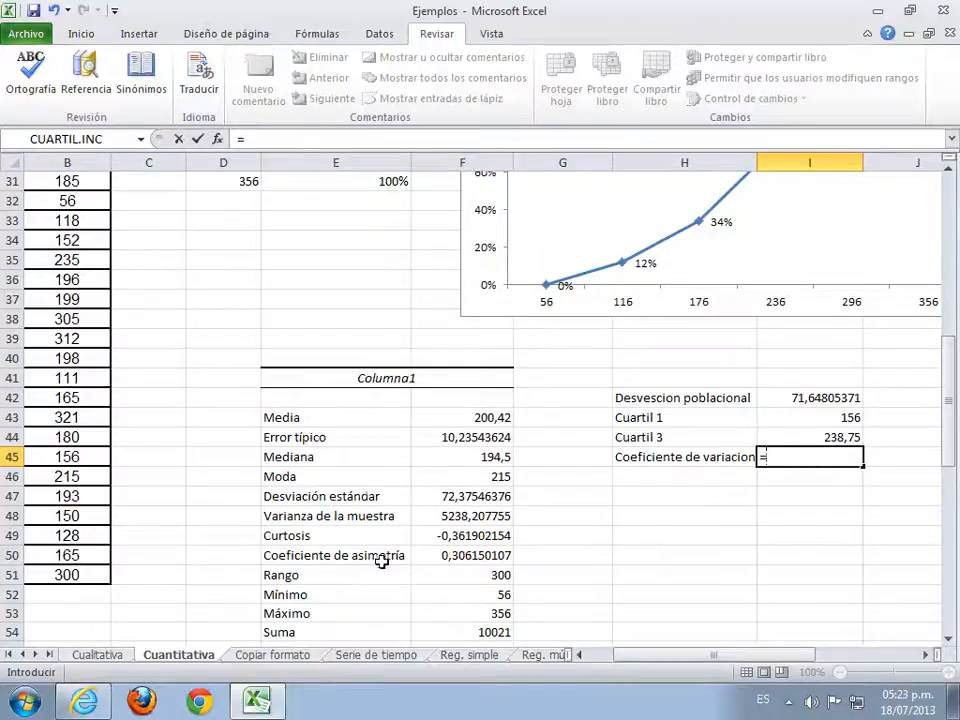
left_click(465, 503)
type("/")
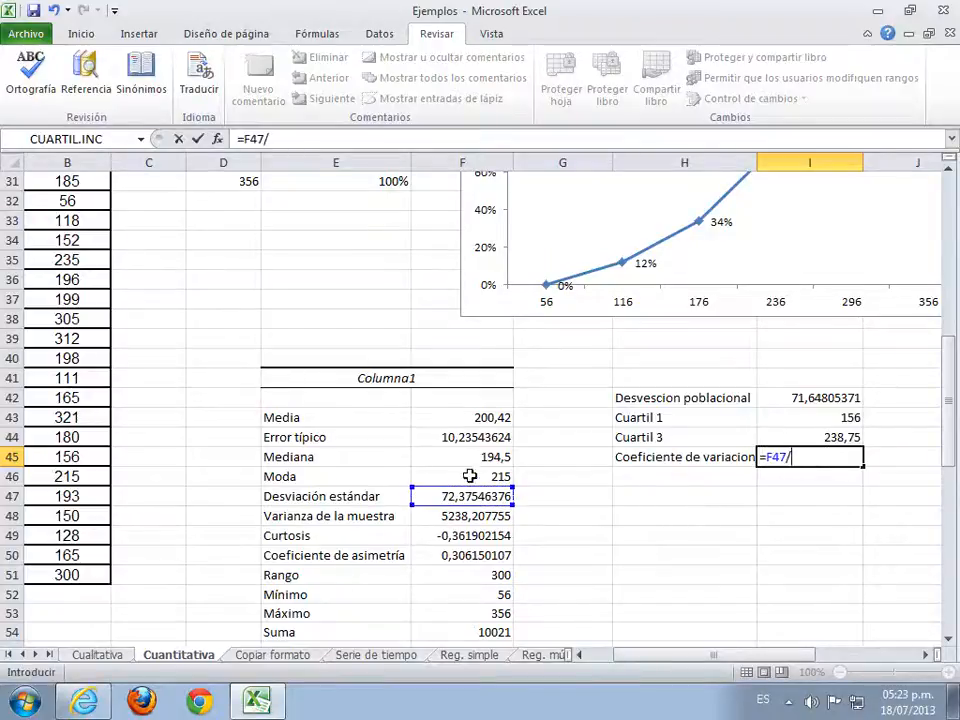
left_click(484, 418)
type("*100")
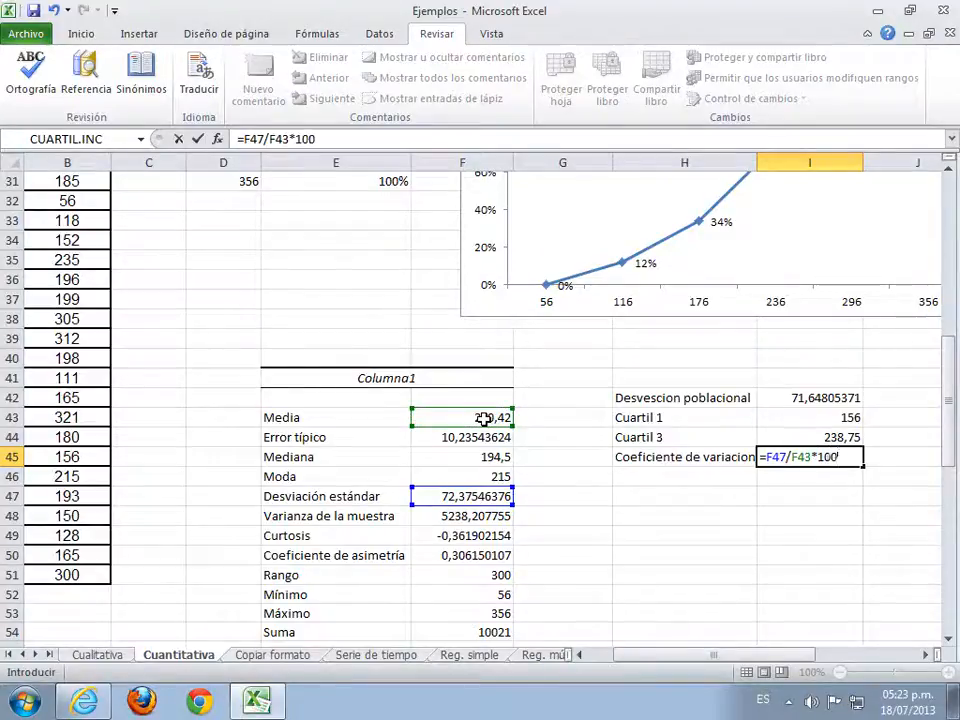
key("Return")
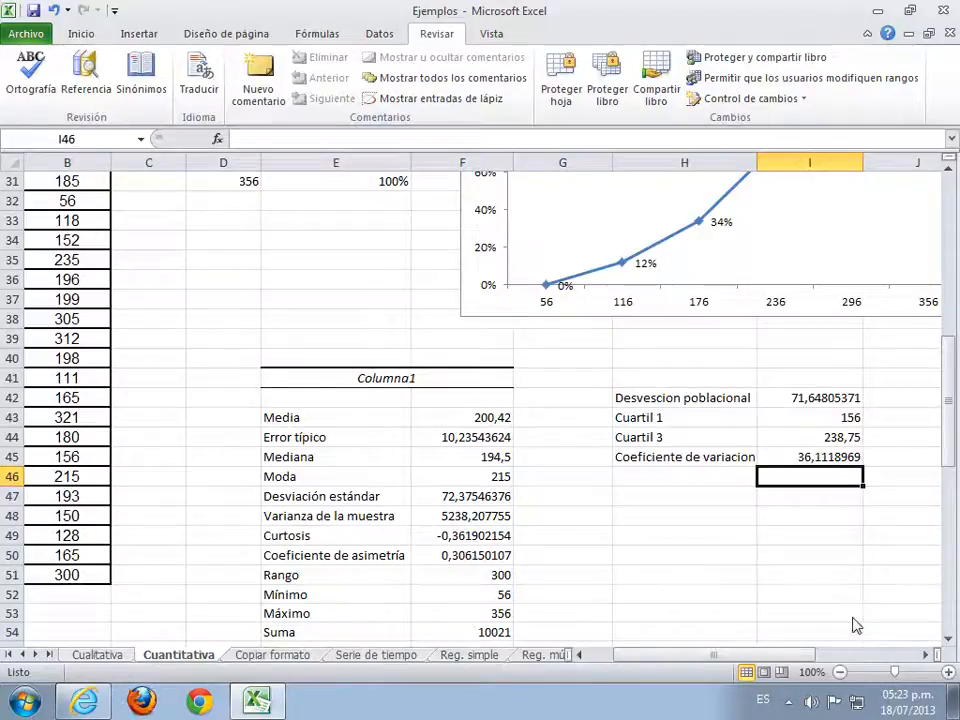
key("F10")
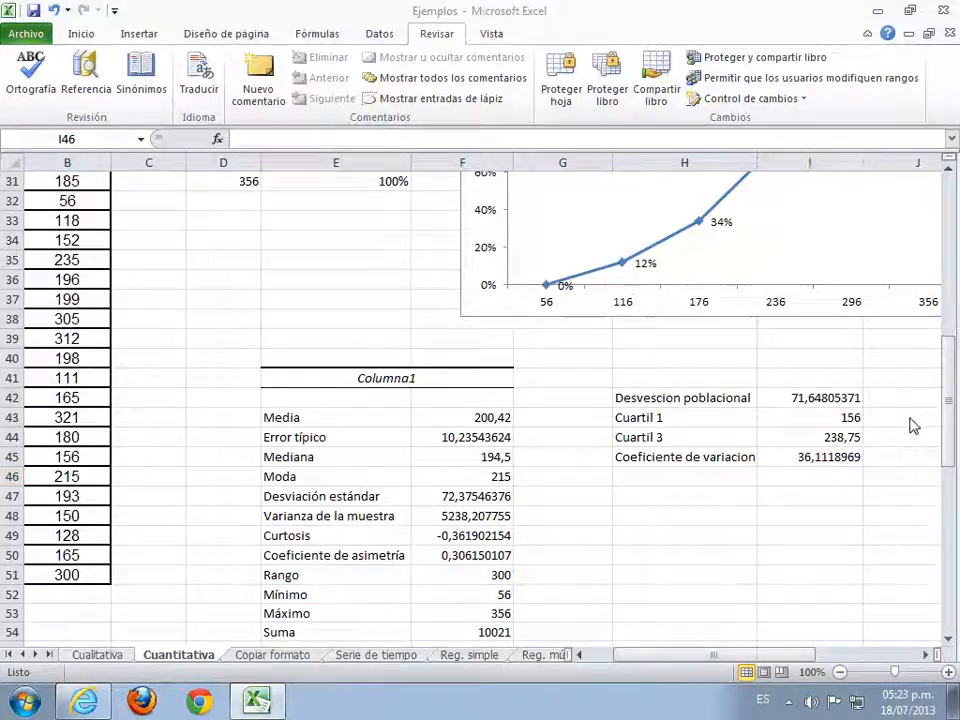